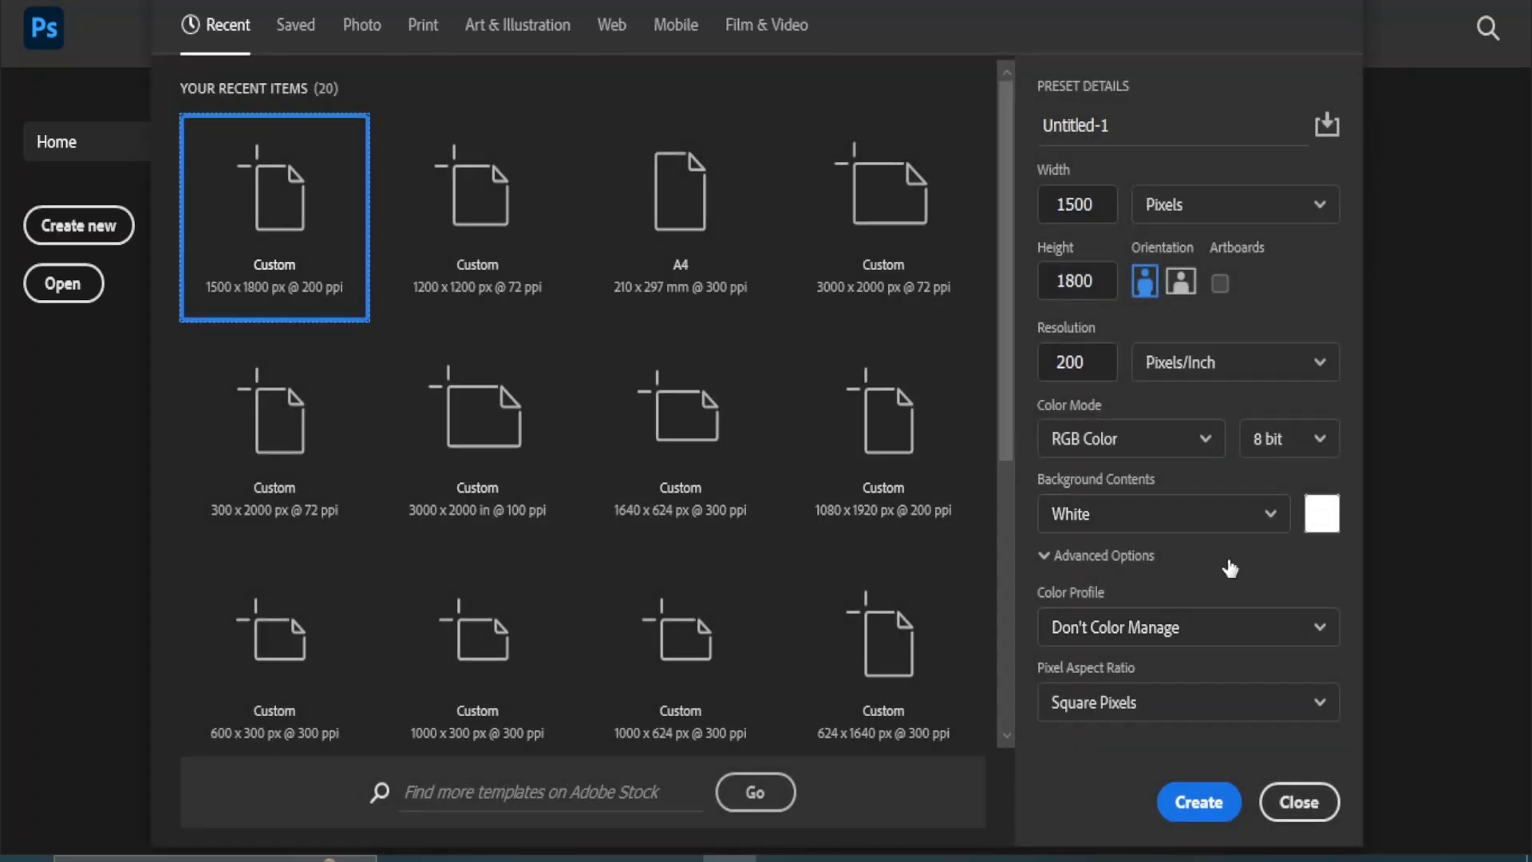
# - Create a new 1500 x 1800 px document at 200 pixels/inch in RGB color with a white background
pyautogui.moveTo(1102, 358); pyautogui.dragTo(1068, 361)
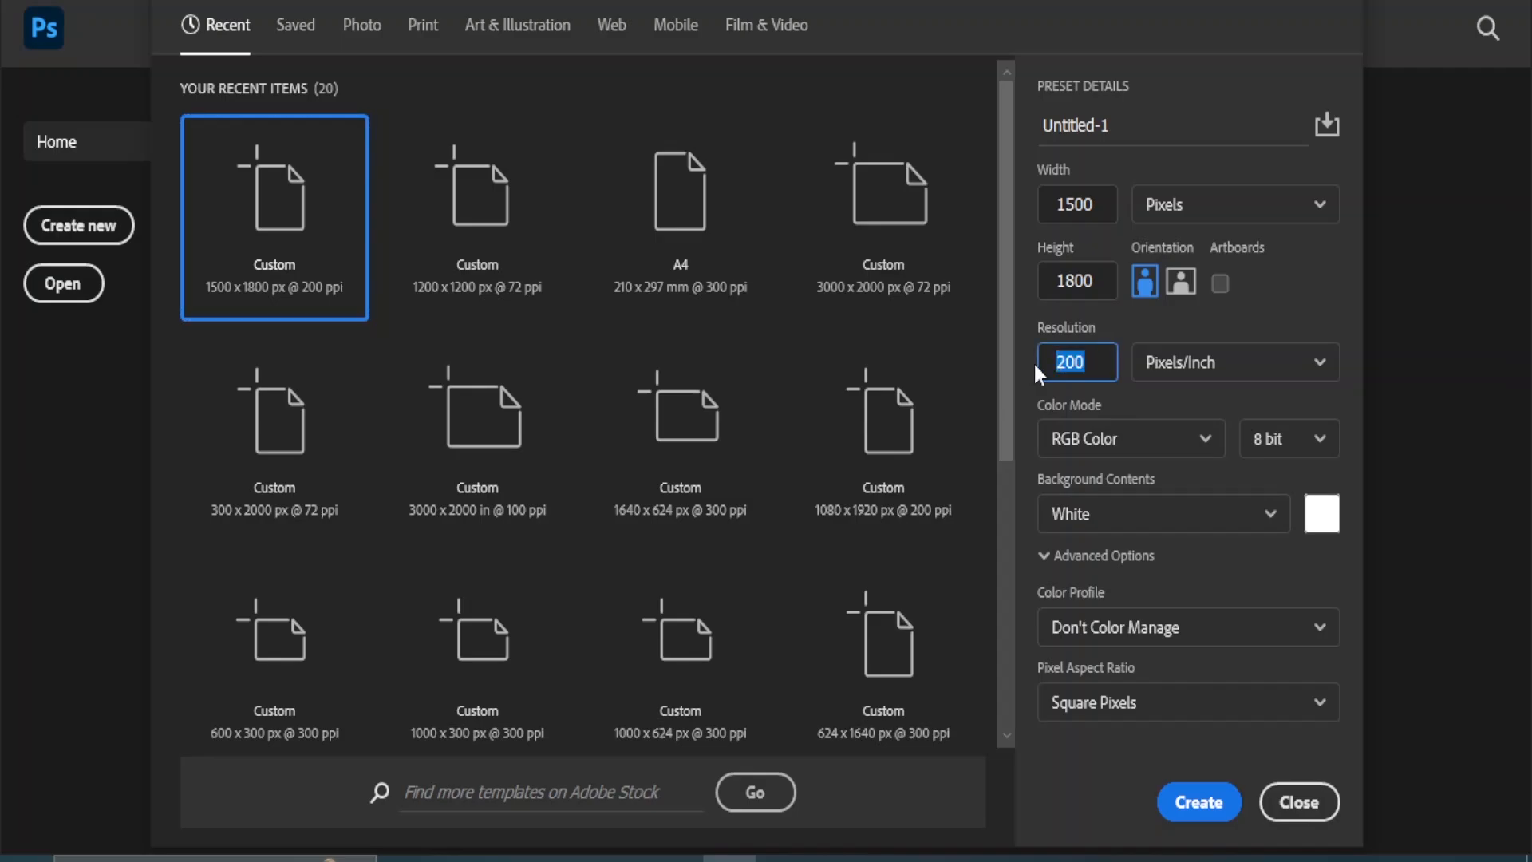
pyautogui.write('300')
pyautogui.click(1199, 802)
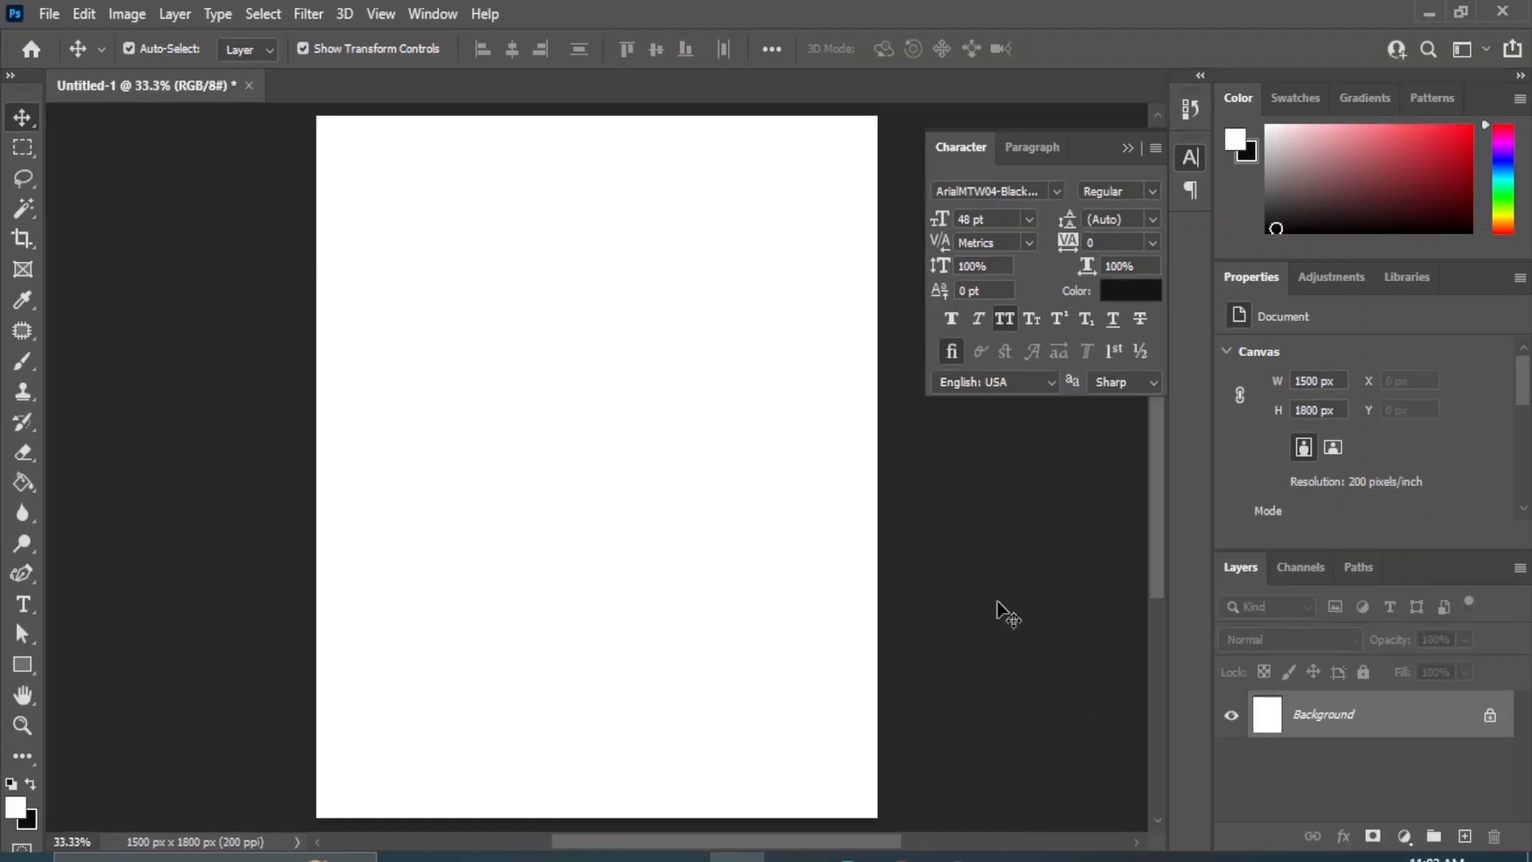
# - Draw a white rectangle of about 1506 x 1823 px covering the whole canvas
pyautogui.click(22, 664)
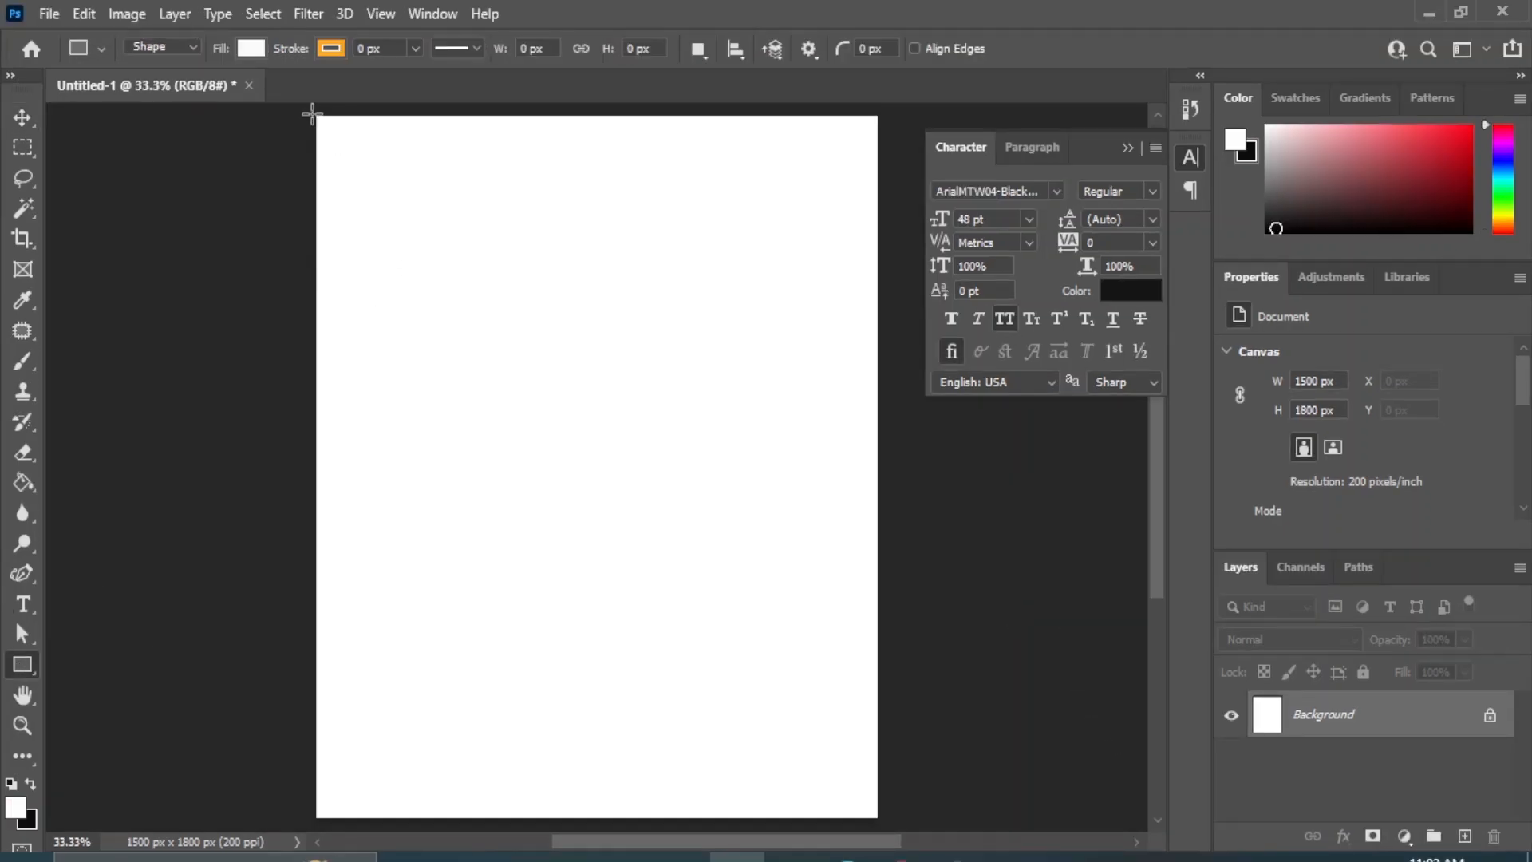
pyautogui.moveTo(313, 110); pyautogui.dragTo(880, 823)
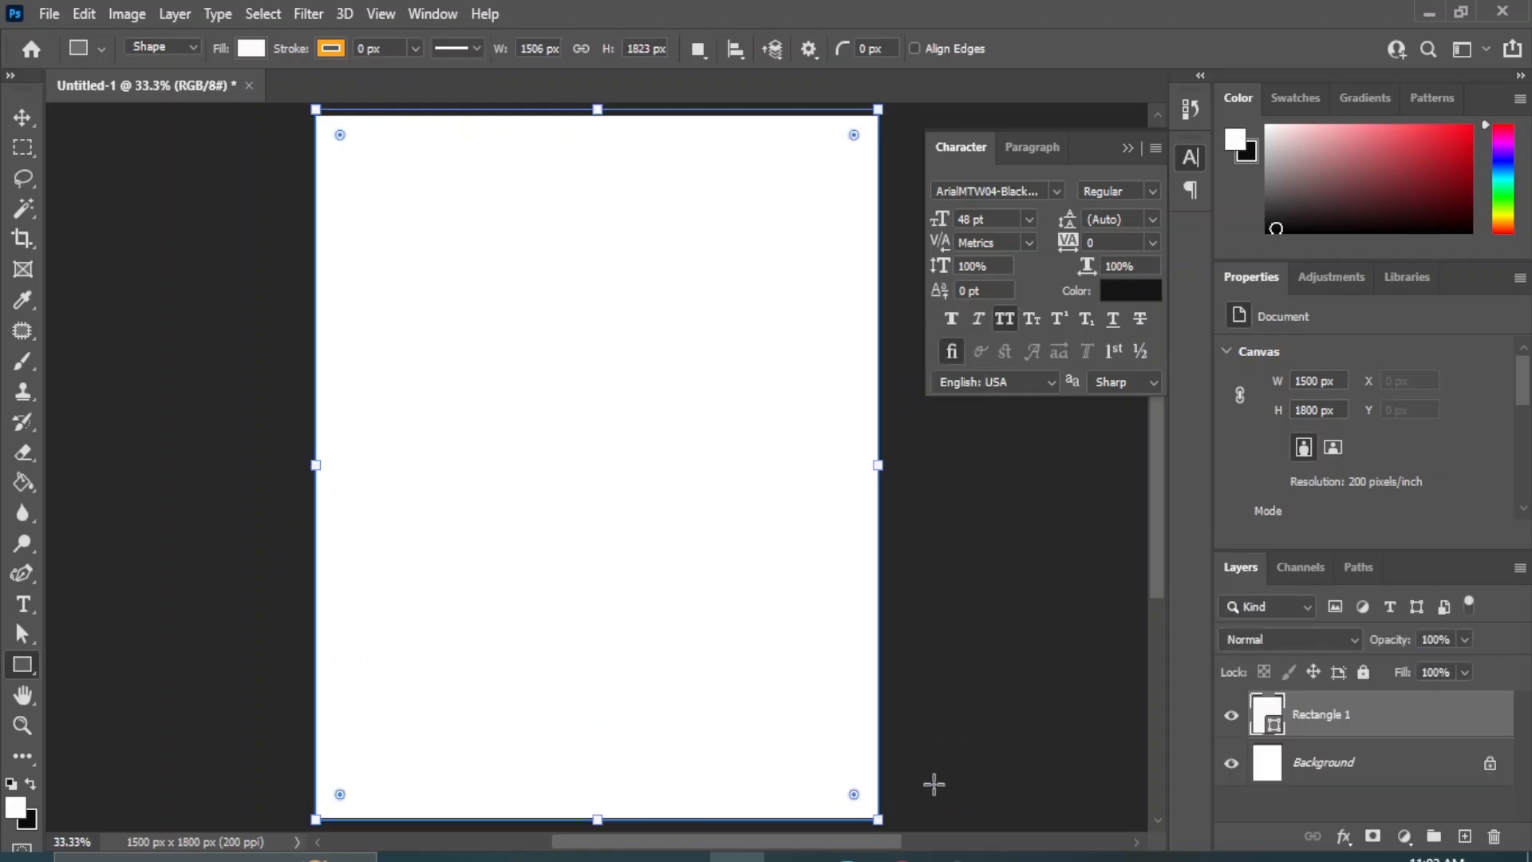
pyautogui.click(22, 116)
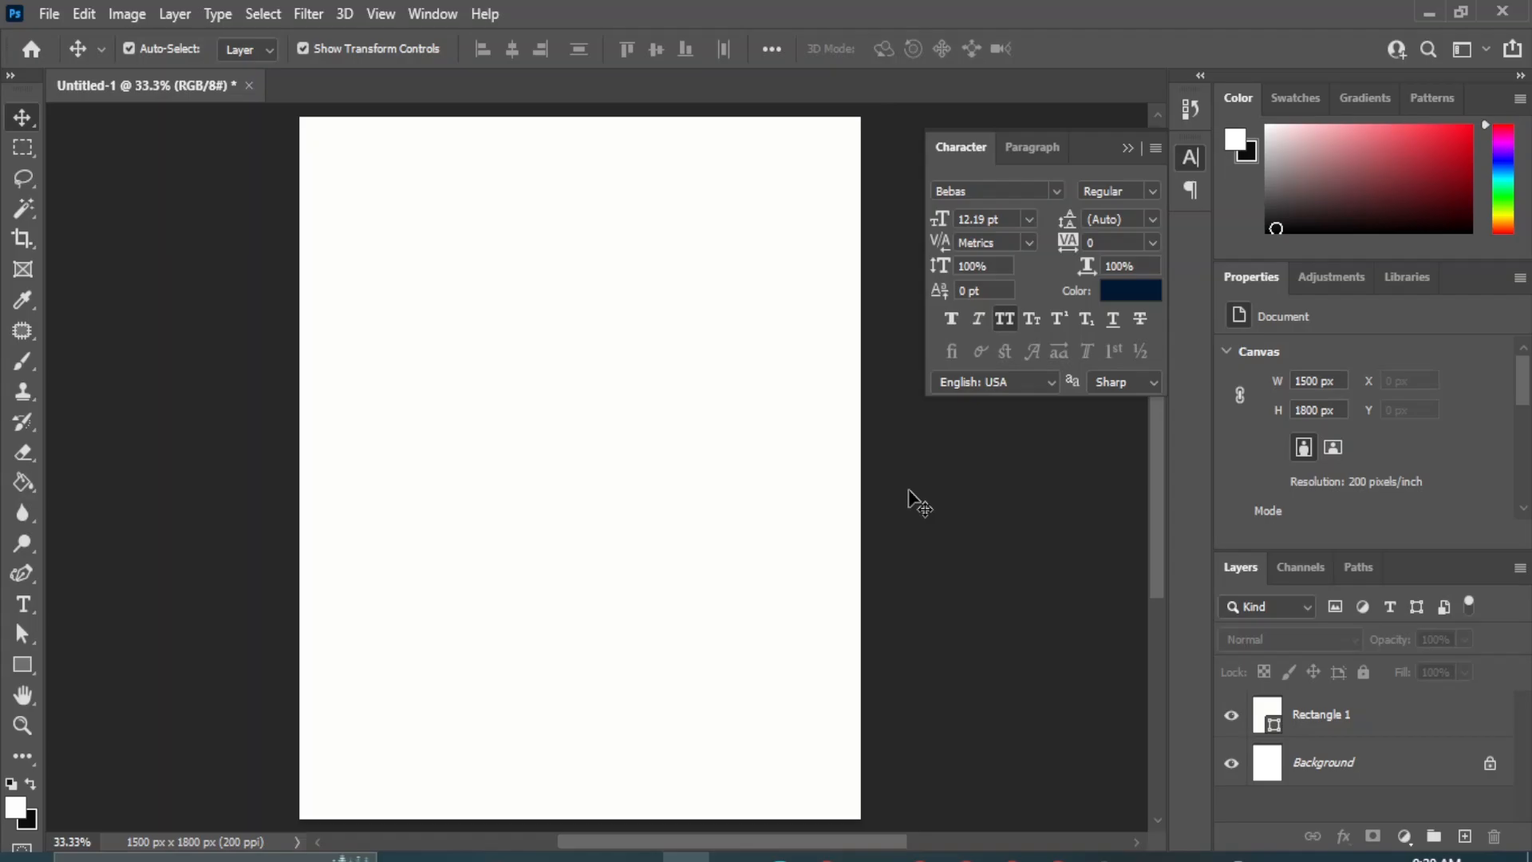
# - Place the orange juice bottle image from New folder (36) at the centre of the canvas at its default size
pyautogui.moveTo(686, 856)
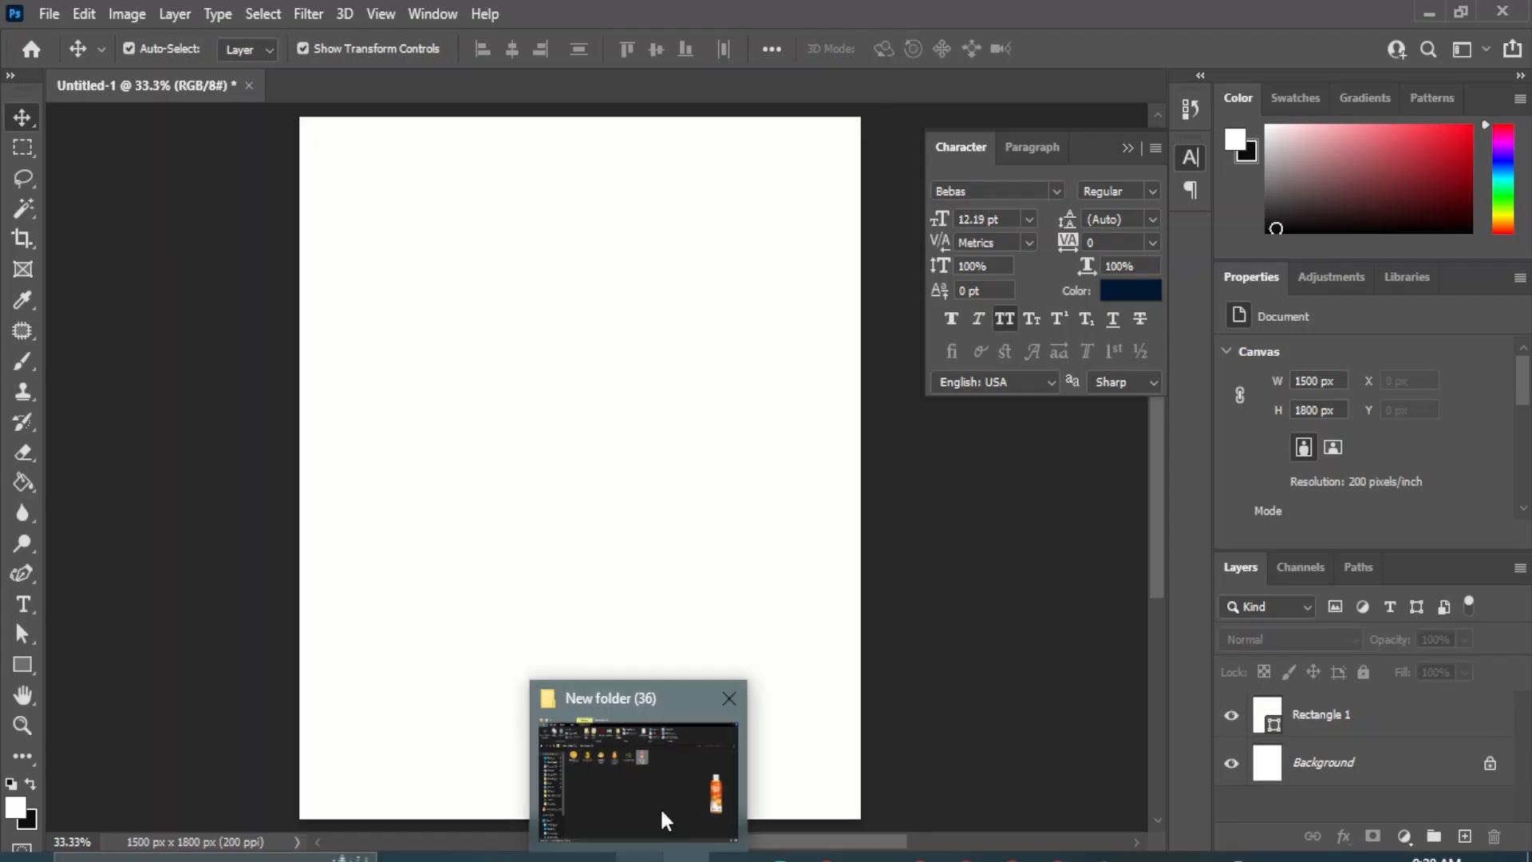
pyautogui.click(659, 807)
pyautogui.moveTo(710, 246); pyautogui.dragTo(558, 623)
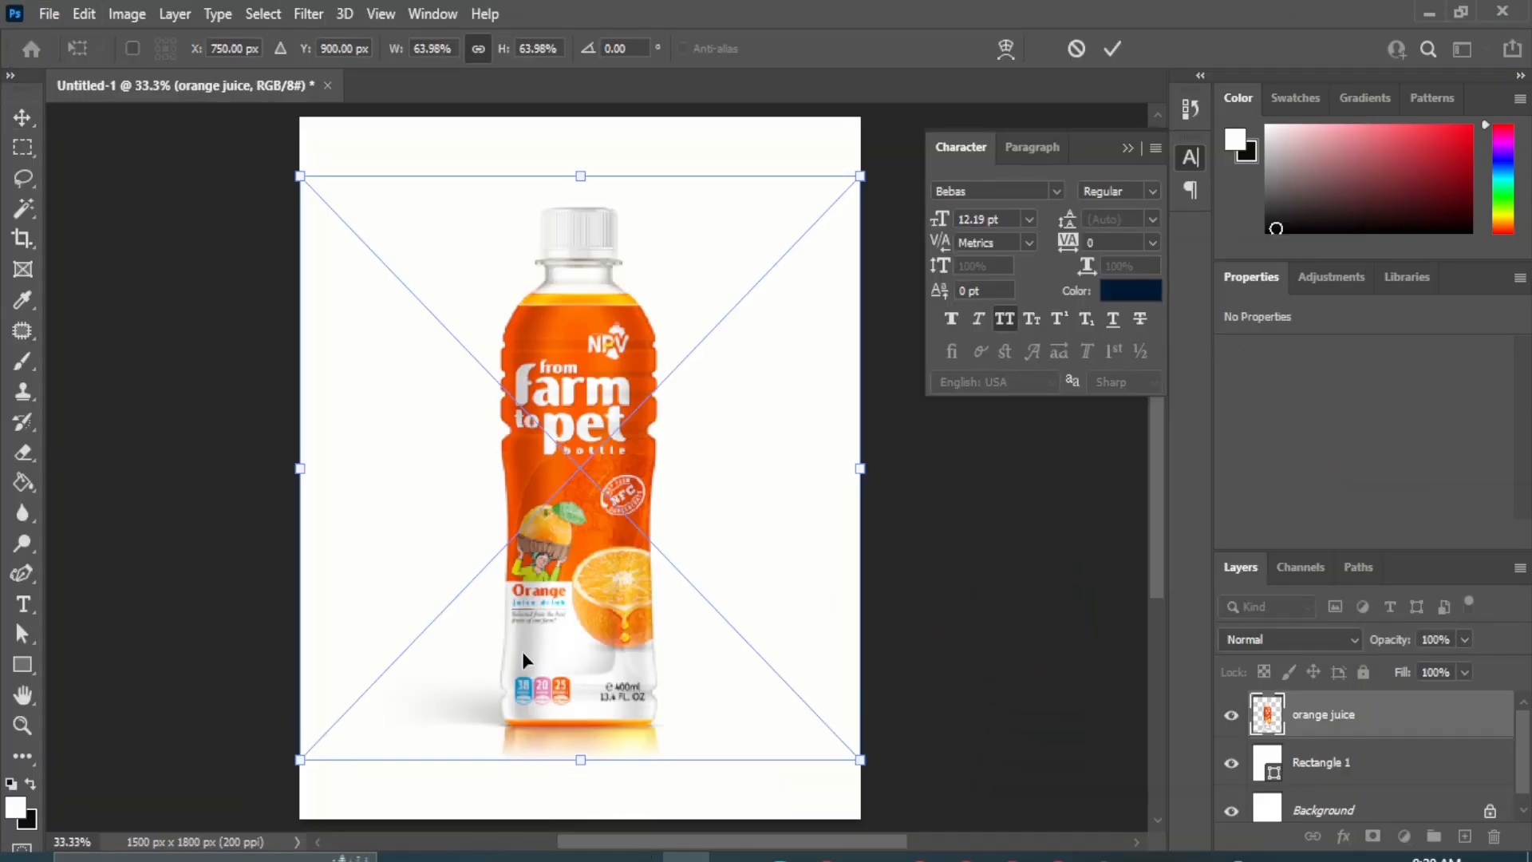
pyautogui.click(23, 117)
# - Fill the background rectangle with the orange to dark red gradient preset and set the gradient style to Radial
pyautogui.click(830, 443)
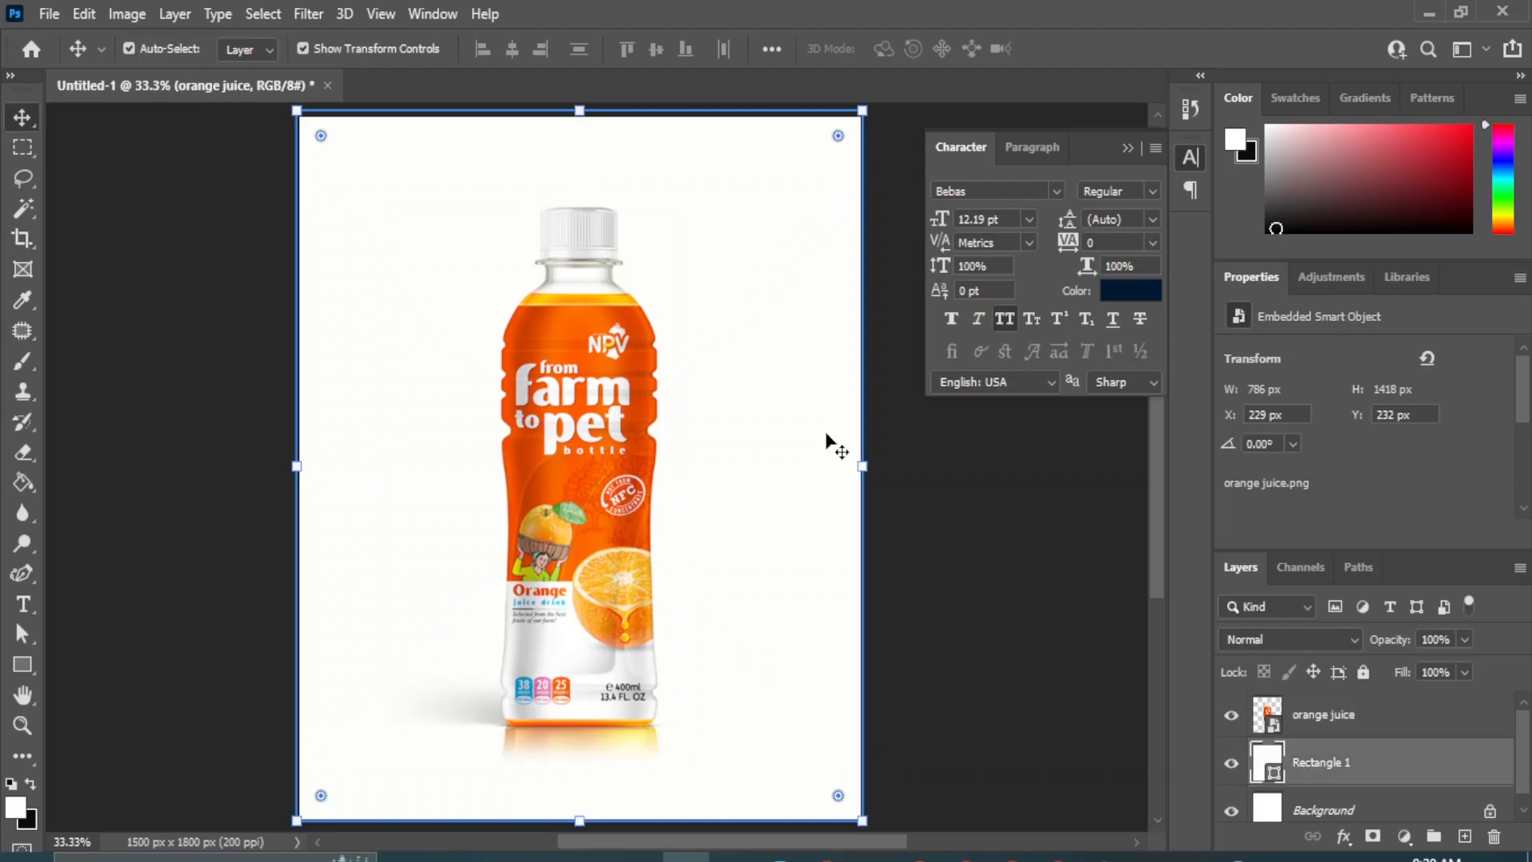
pyautogui.scroll(-1, 1309, 483)
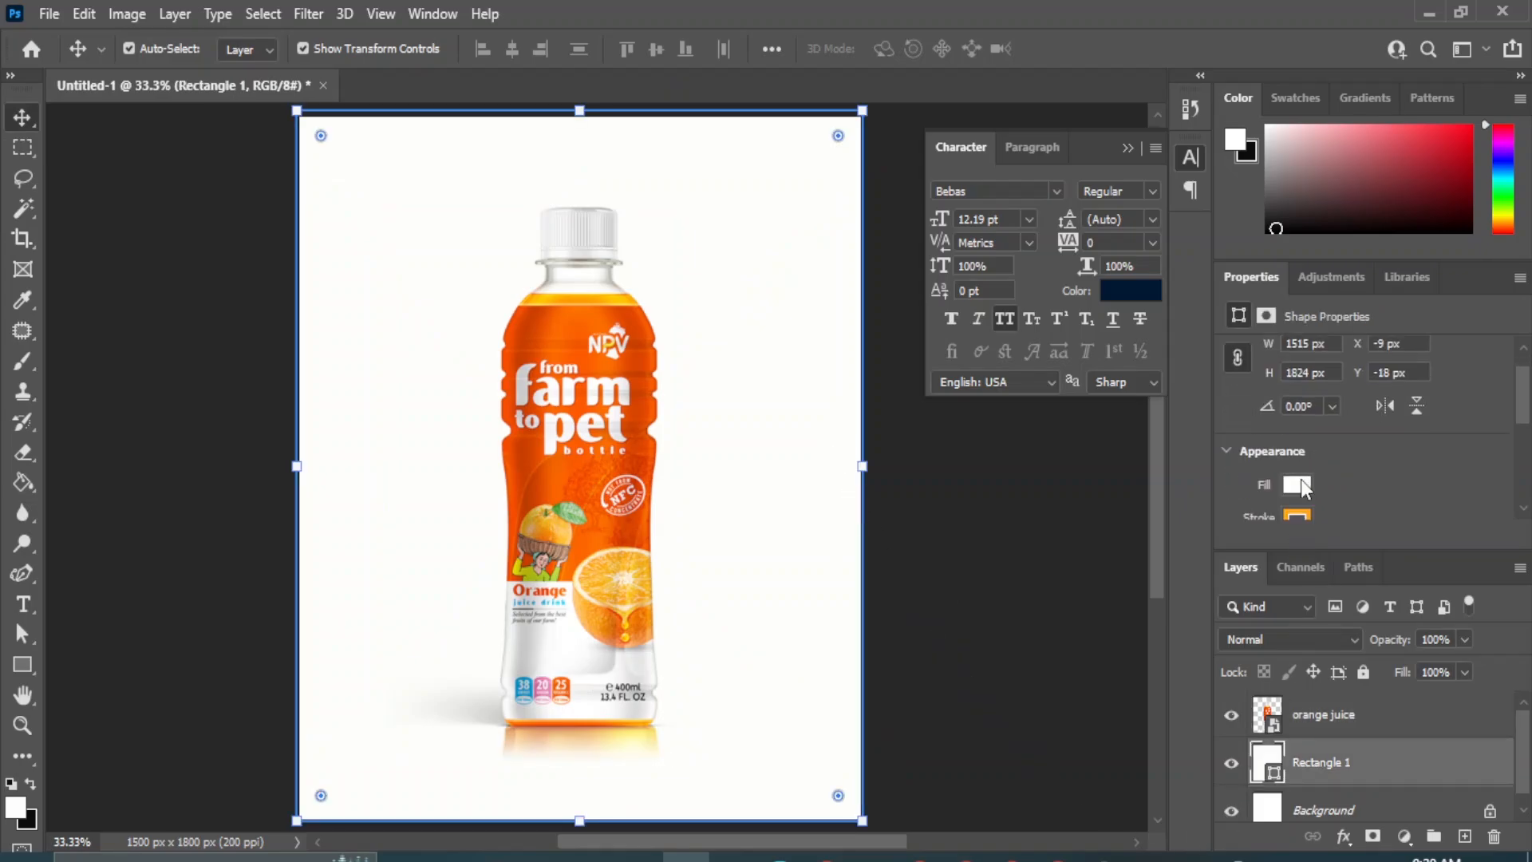
pyautogui.click(1301, 479)
pyautogui.click(1311, 498)
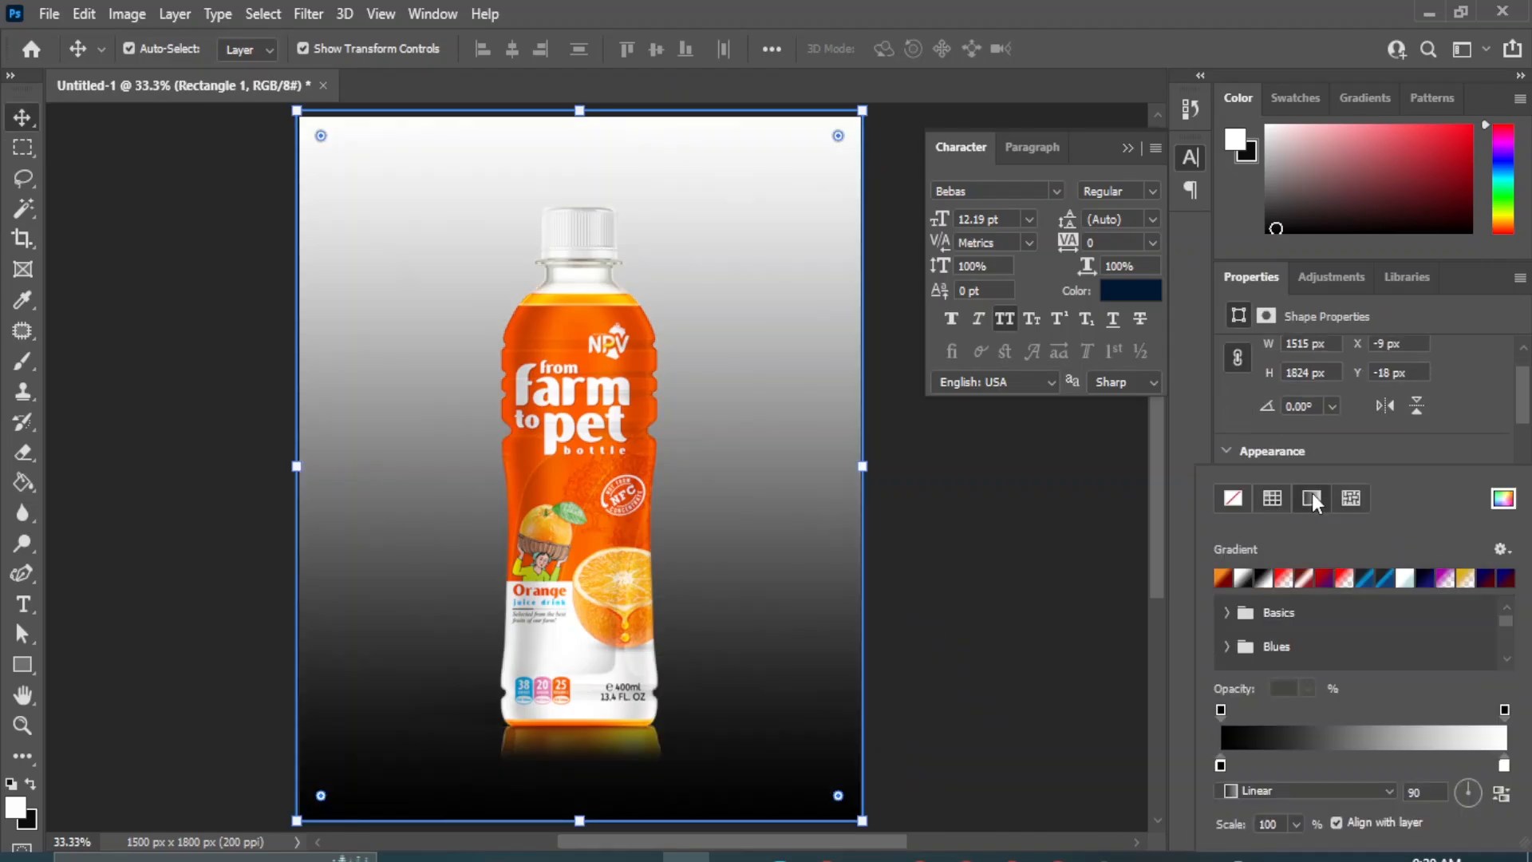
pyautogui.click(1219, 577)
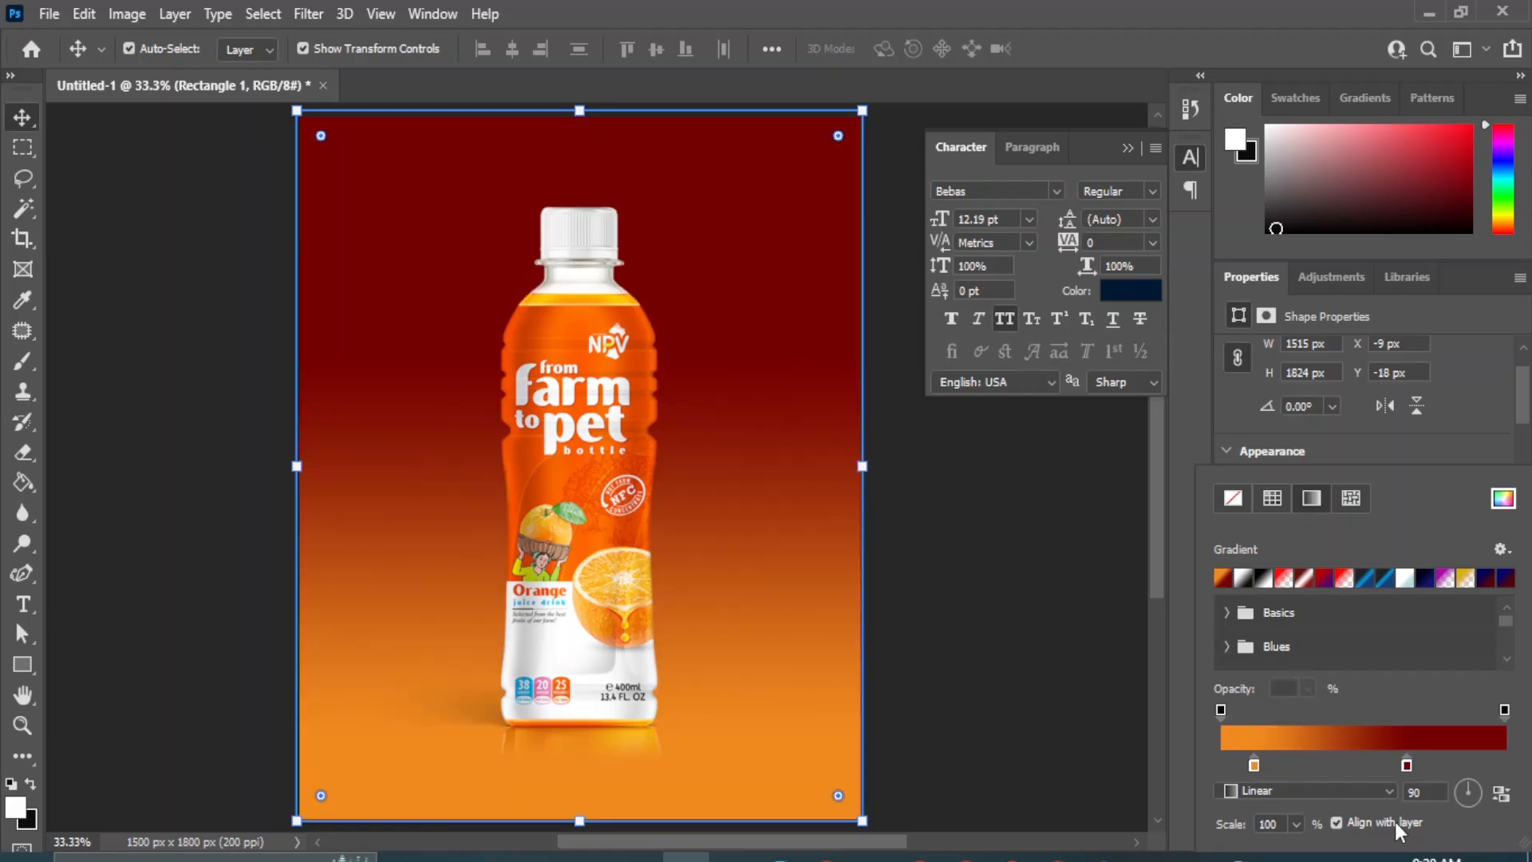
pyautogui.click(1381, 787)
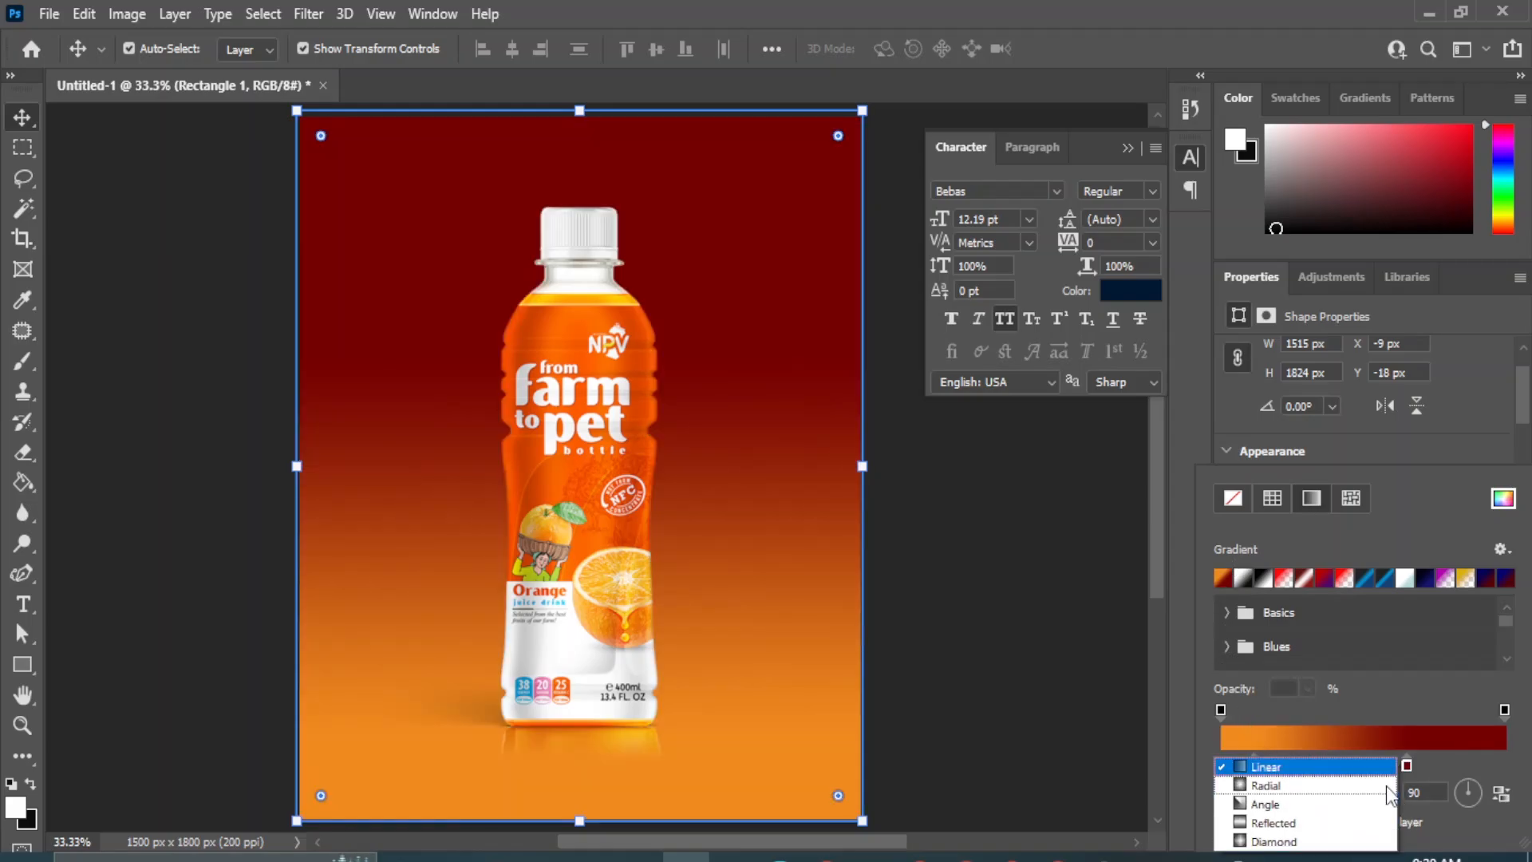
pyautogui.click(1269, 787)
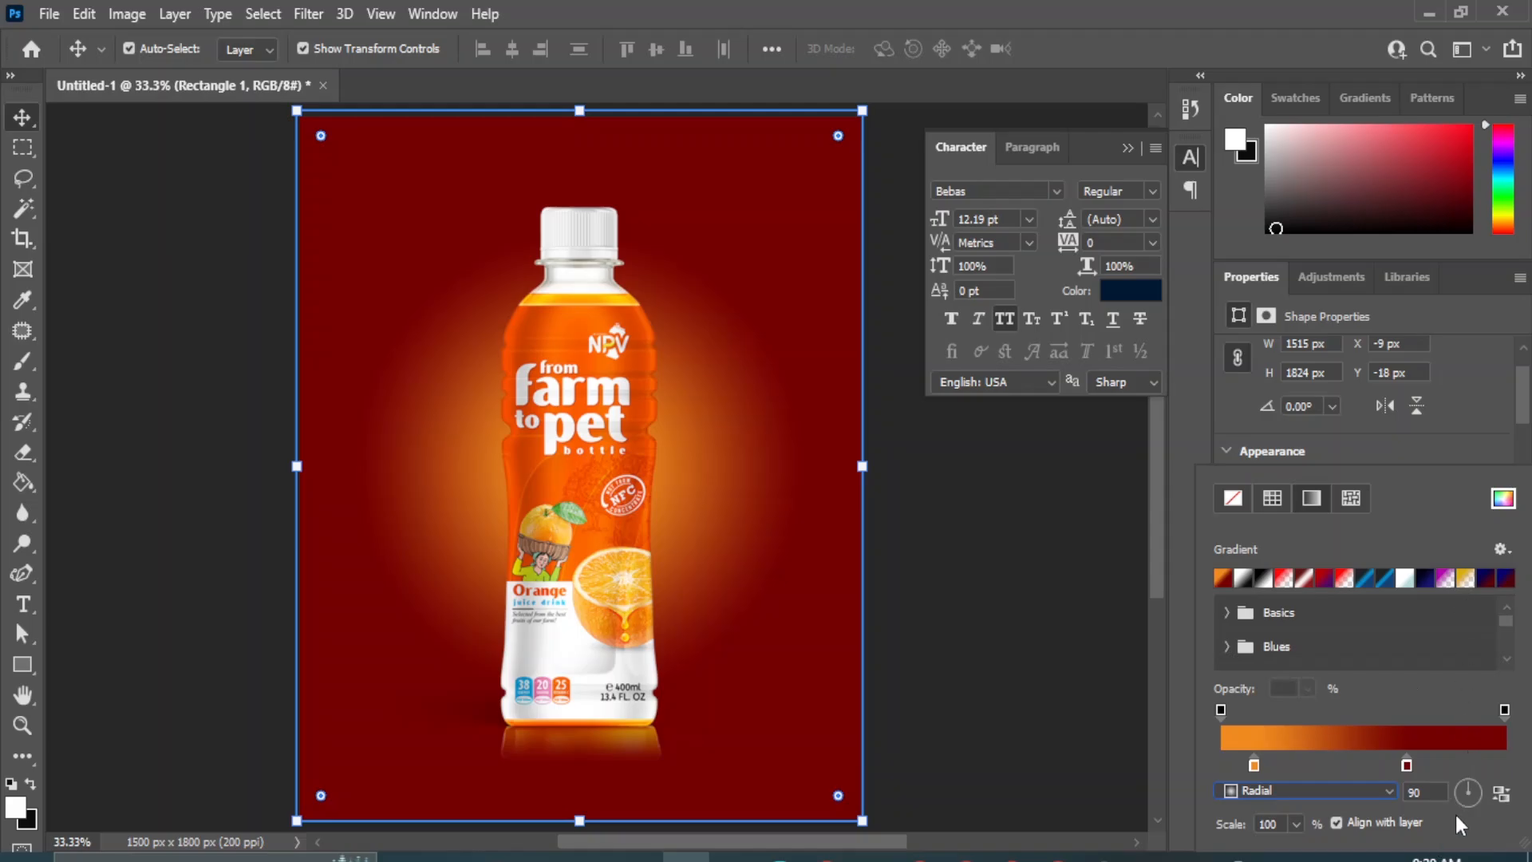
# - Recolor the gradient's outer stop to f25c00 and its inner stop to ffc200, sampling both colors from the bottle
pyautogui.doubleClick(1408, 763)
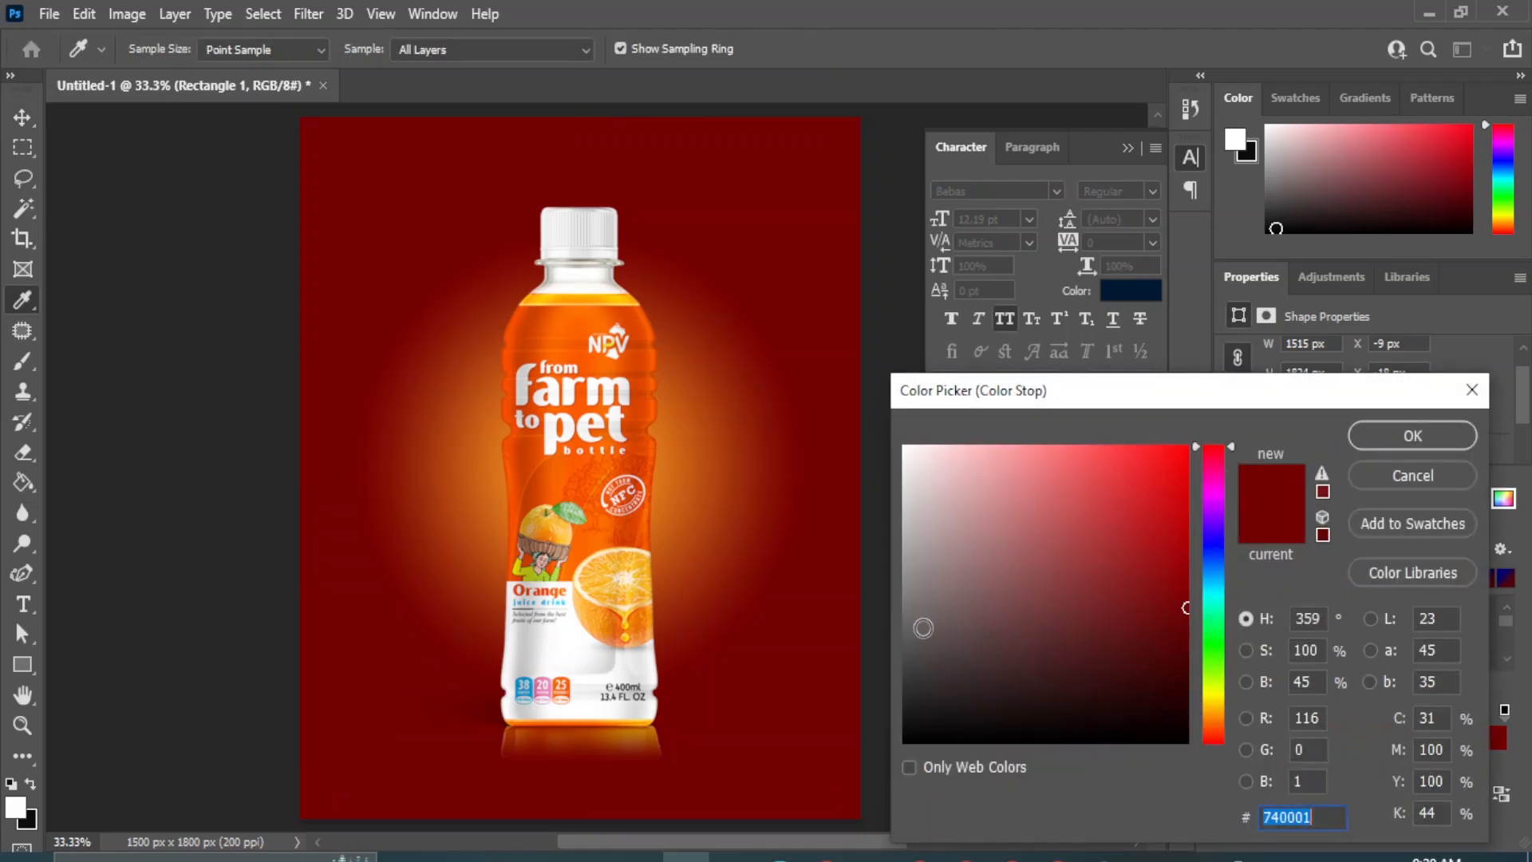
pyautogui.click(554, 313)
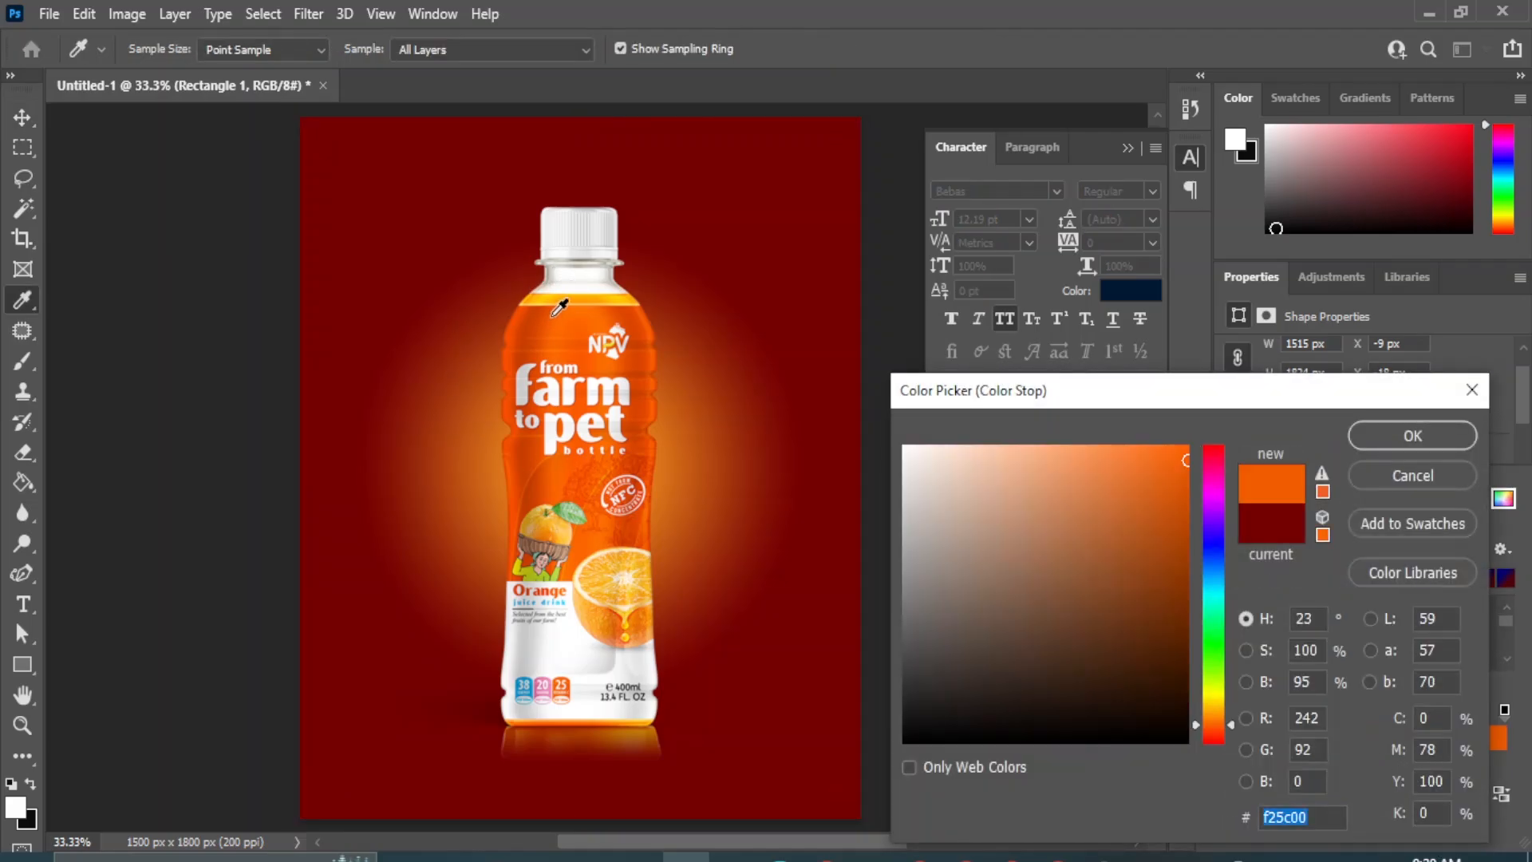
pyautogui.click(1374, 438)
pyautogui.doubleClick(1253, 764)
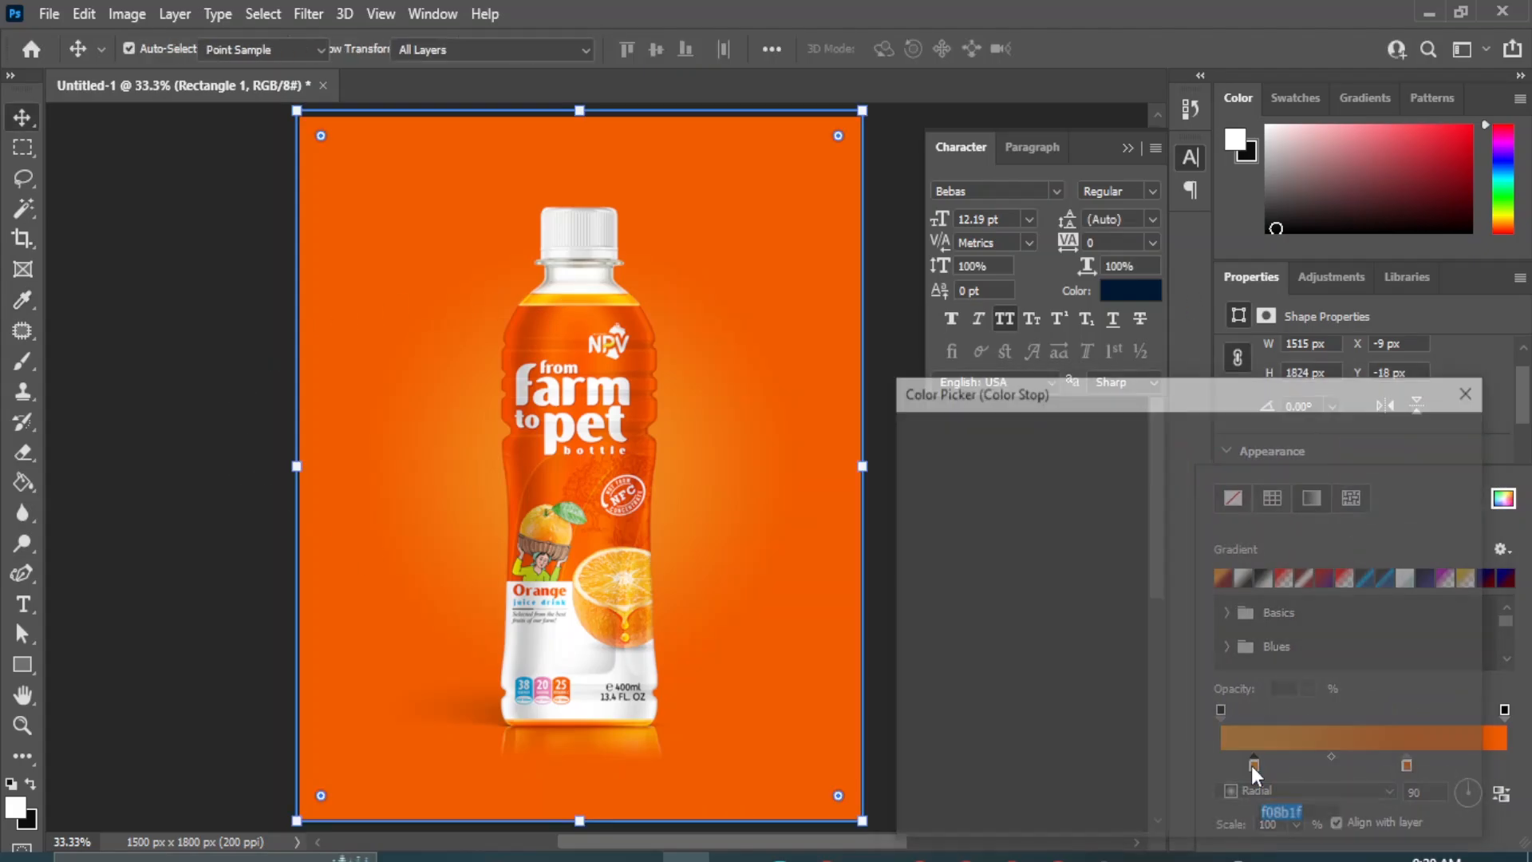
pyautogui.click(570, 299)
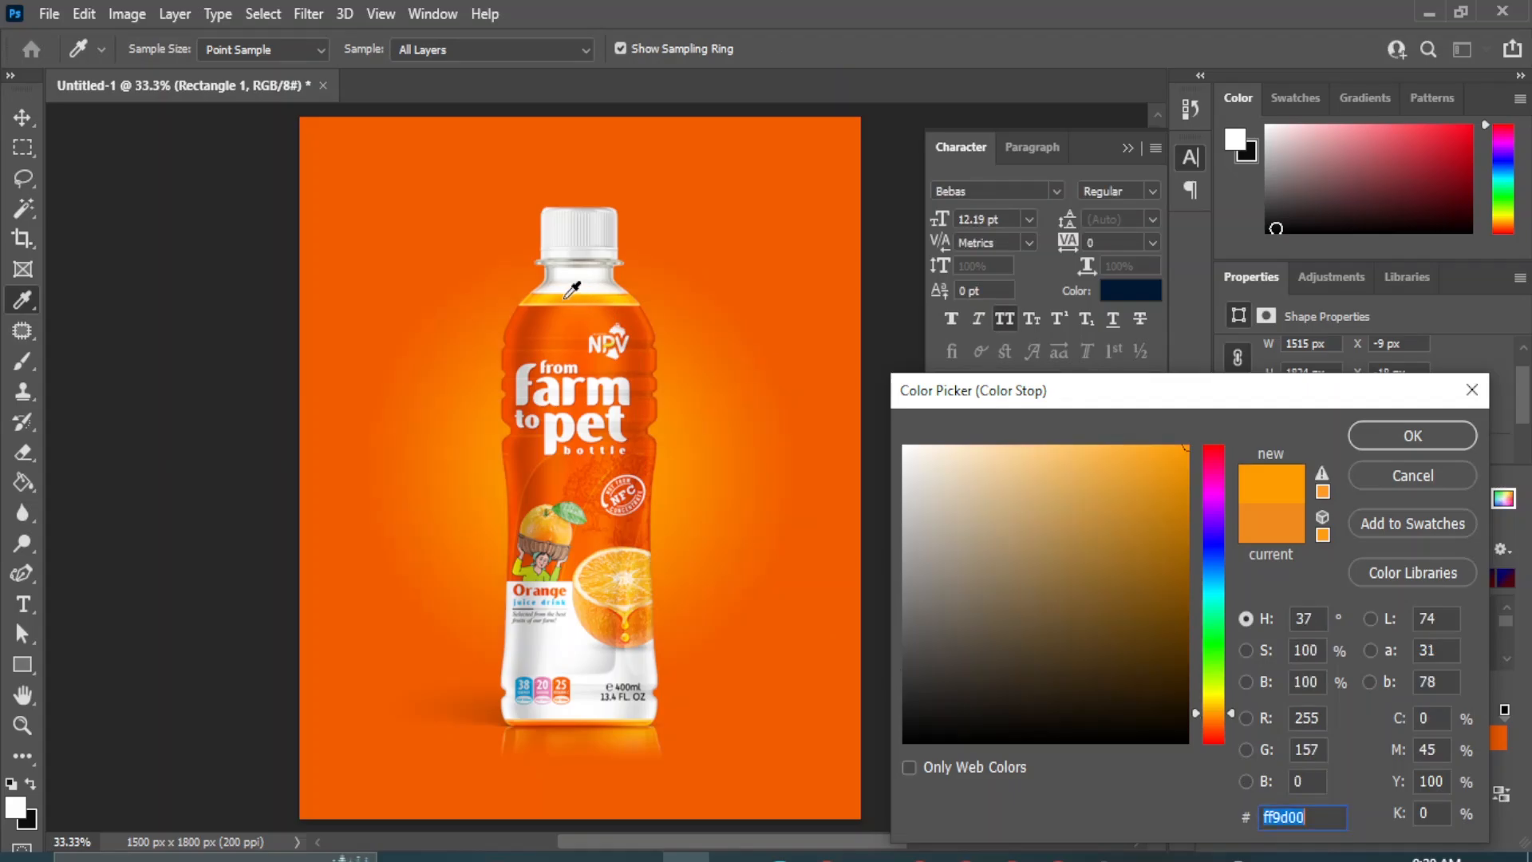
pyautogui.click(543, 299)
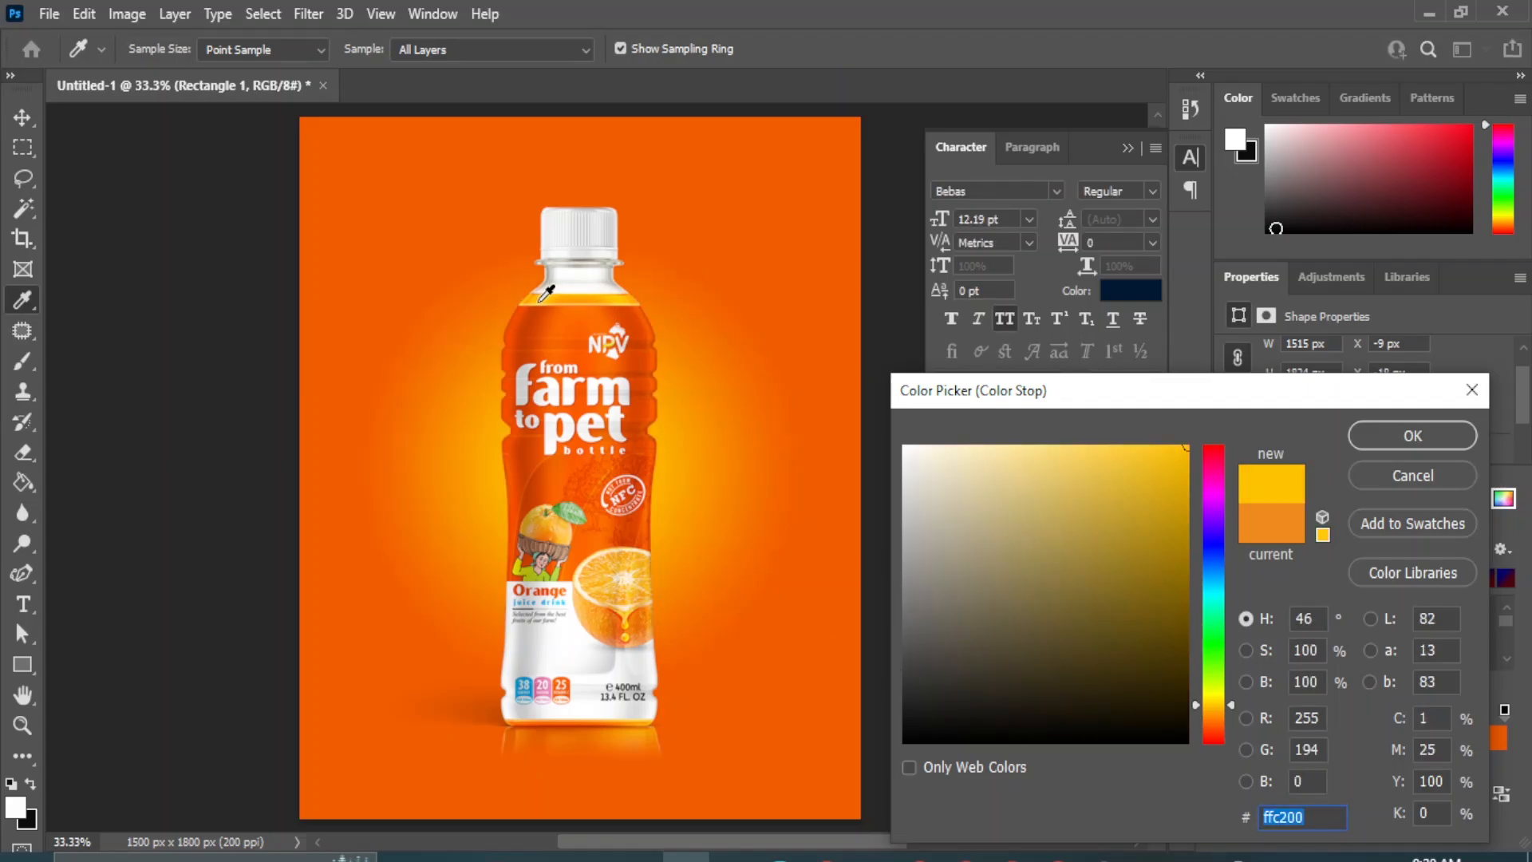
pyautogui.click(1413, 435)
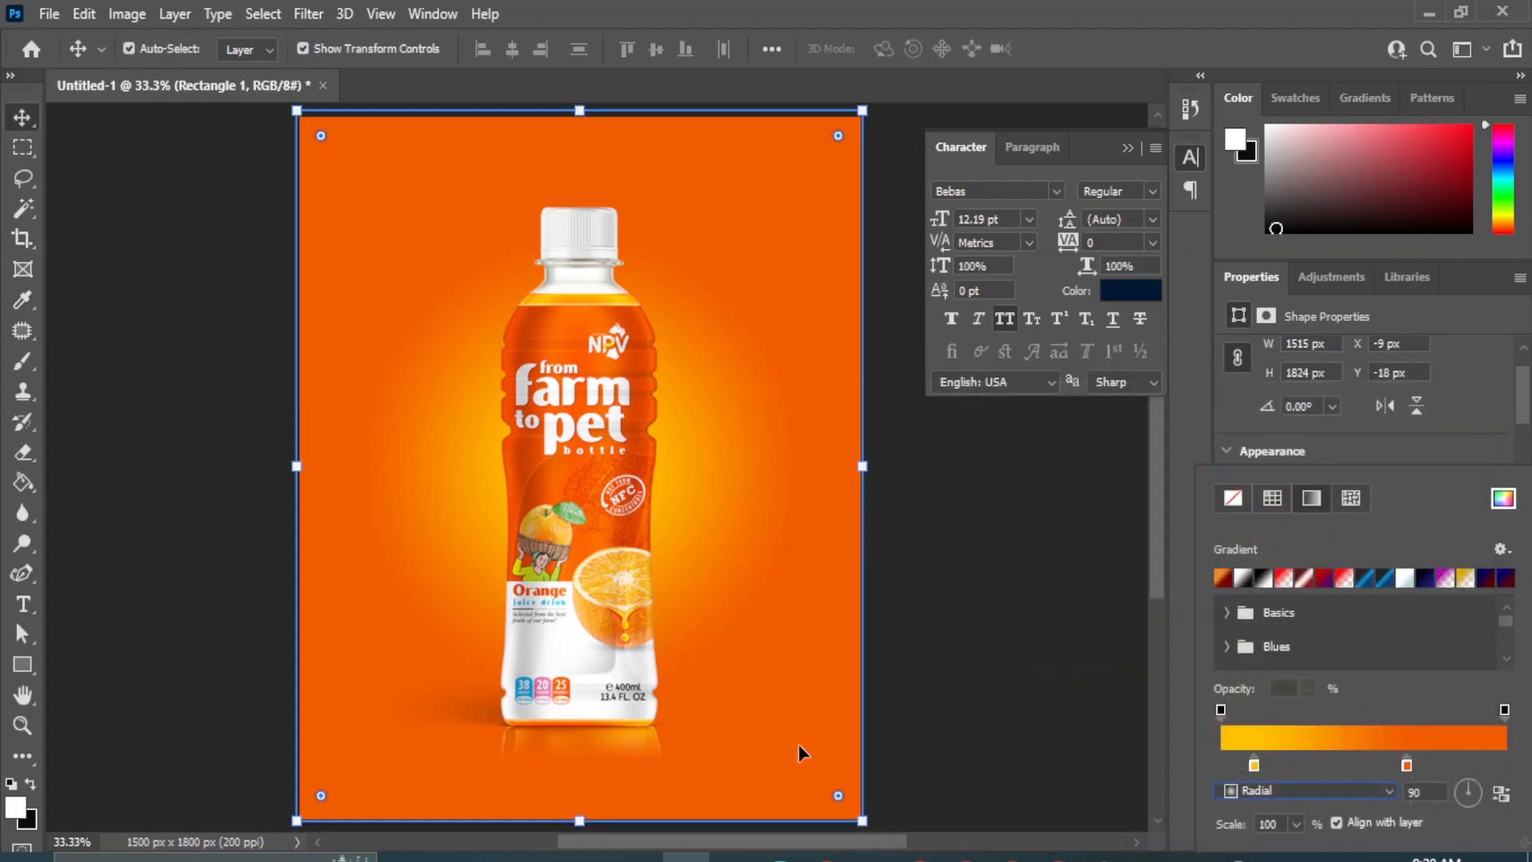
# - Widen the yellow glow by shifting the orange stop almost to the gradient's end and the yellow stop just past its middle
pyautogui.moveTo(1446, 763); pyautogui.dragTo(1498, 772)
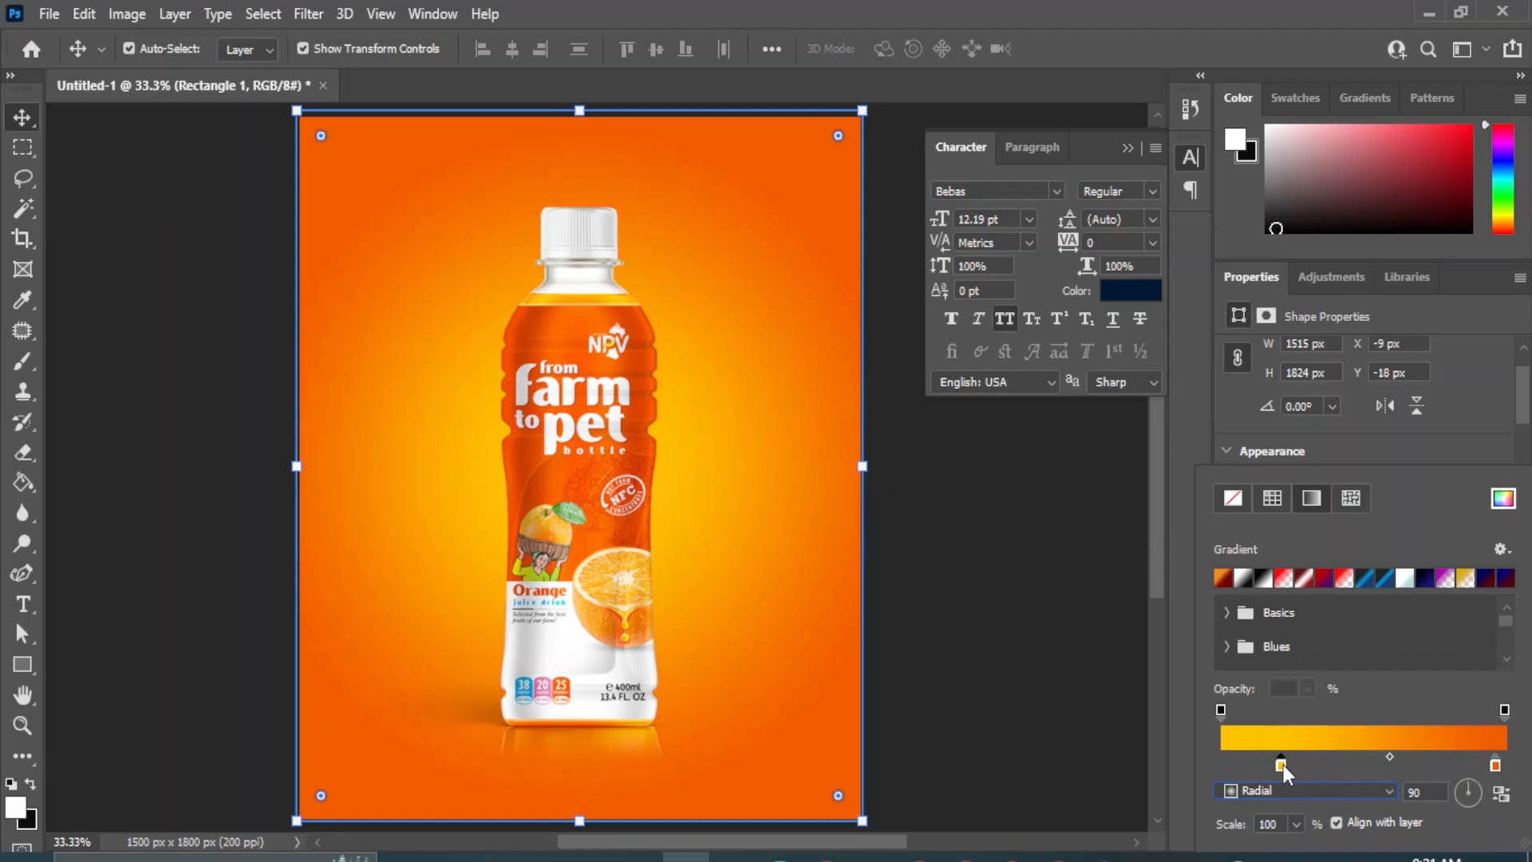
pyautogui.moveTo(1283, 765); pyautogui.dragTo(1368, 769)
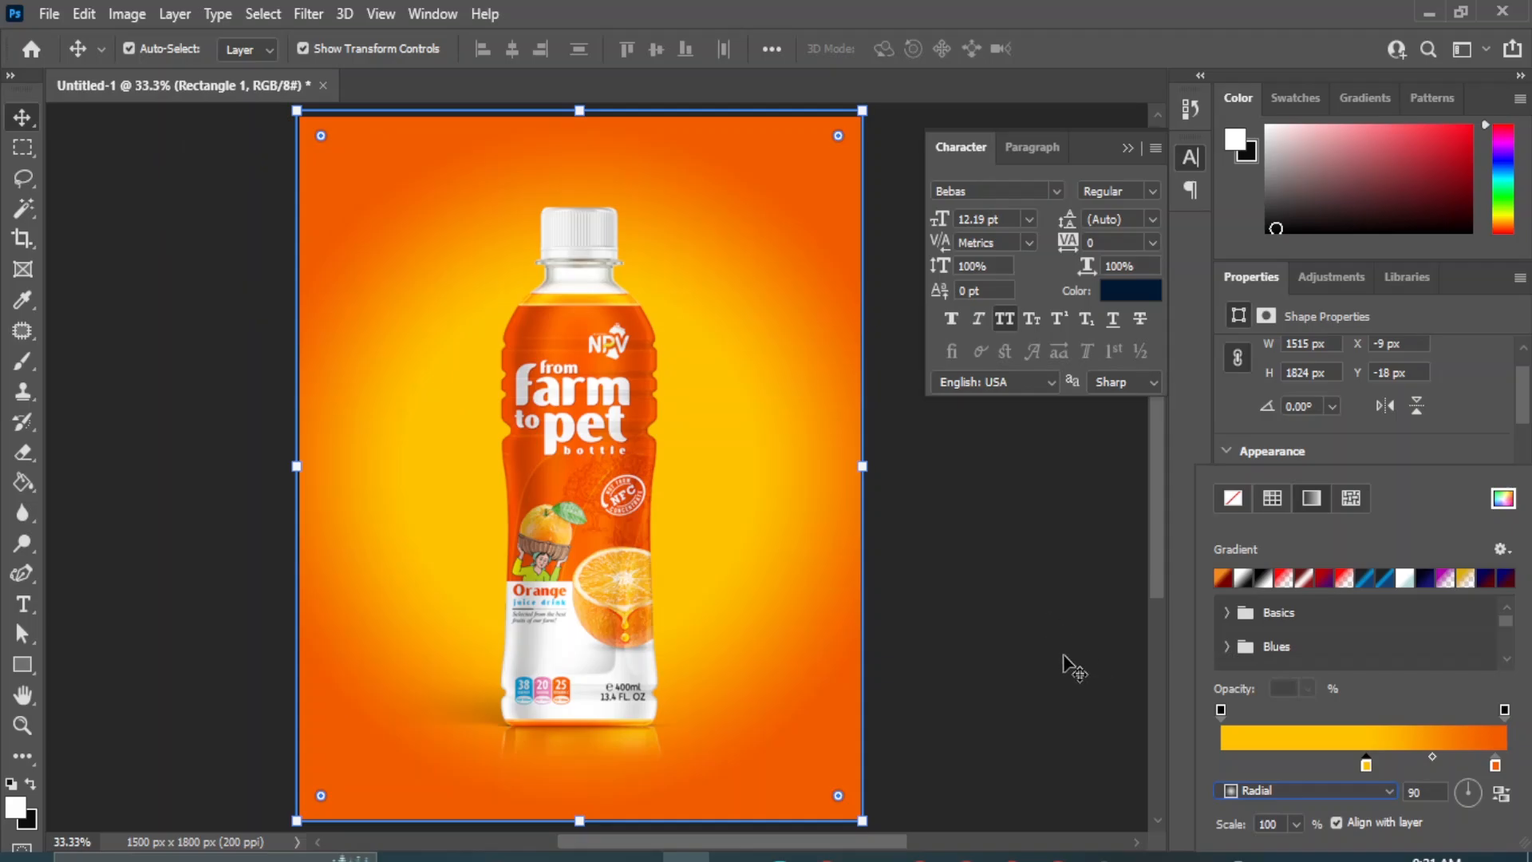
pyautogui.click(875, 571)
# - Rotate the bottle to about -29.44°, scale it to about 61.32% and position it near the canvas centre
pyautogui.click(585, 334)
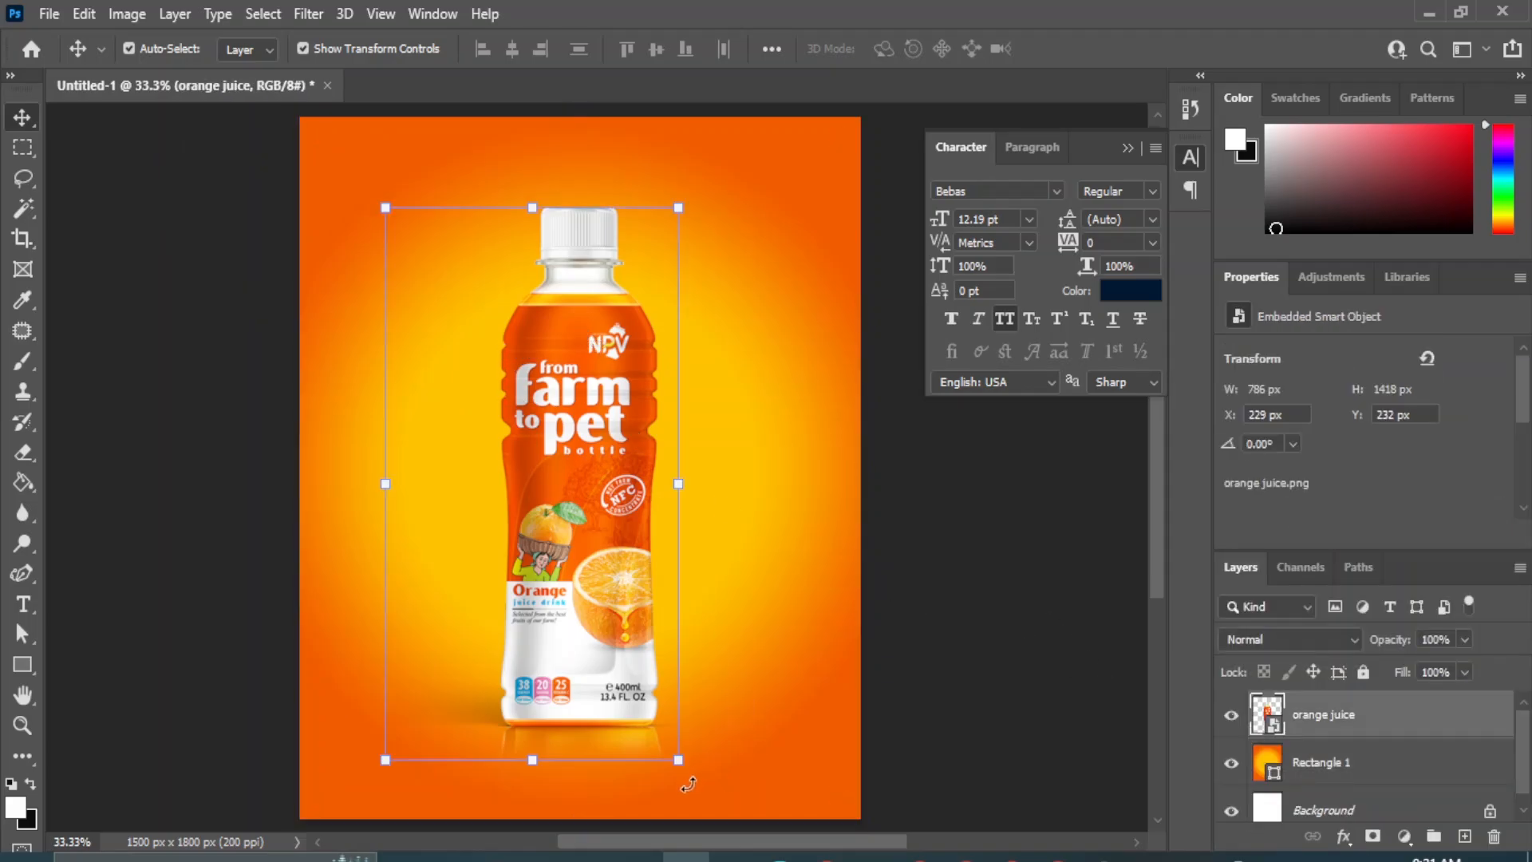
pyautogui.moveTo(701, 787); pyautogui.dragTo(882, 673)
pyautogui.moveTo(693, 653); pyautogui.dragTo(680, 687)
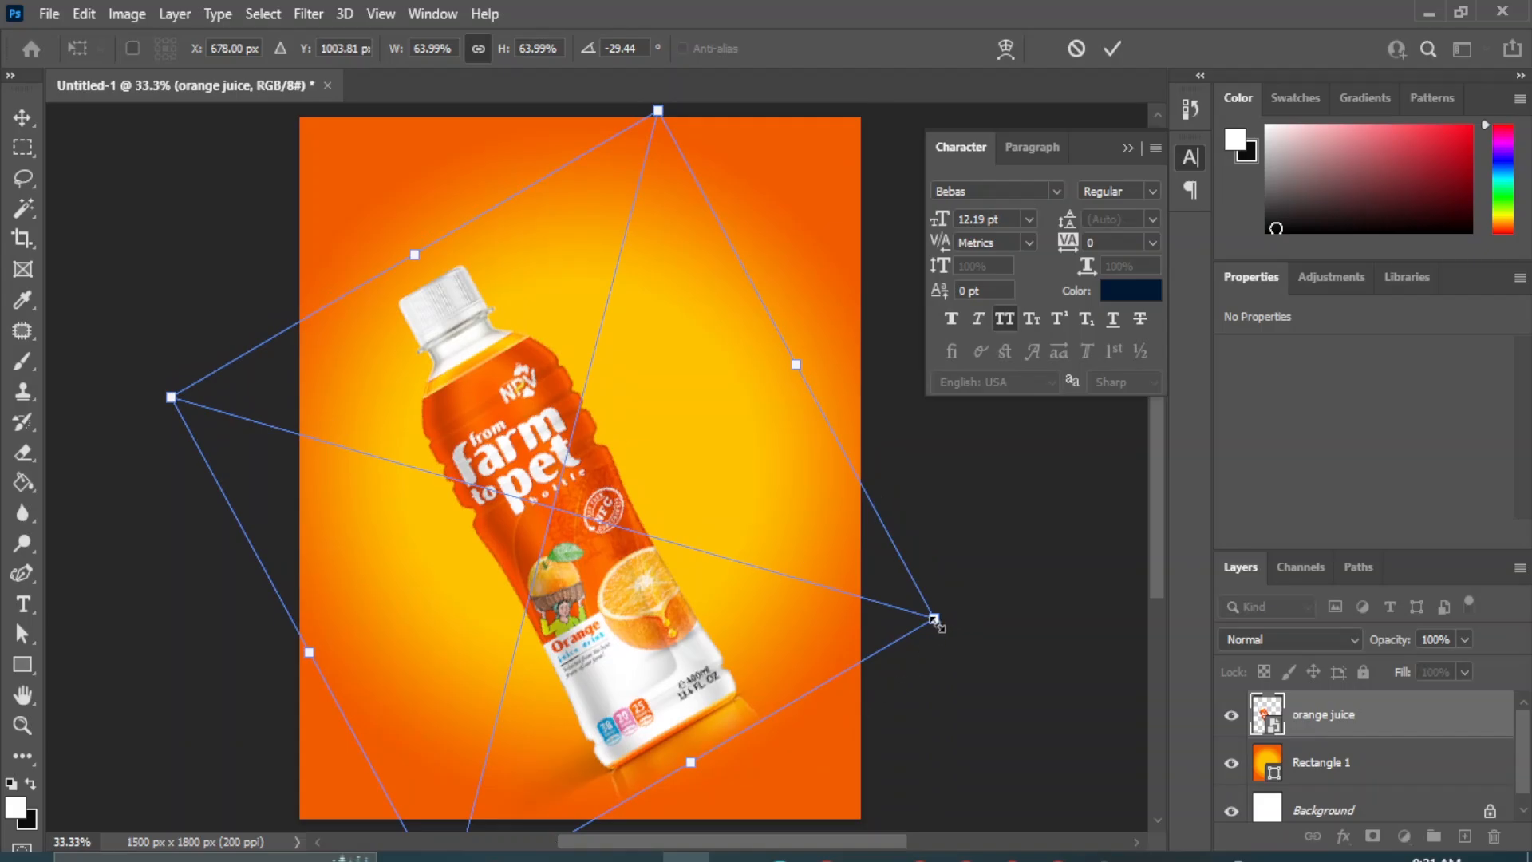
pyautogui.moveTo(935, 621); pyautogui.dragTo(902, 609)
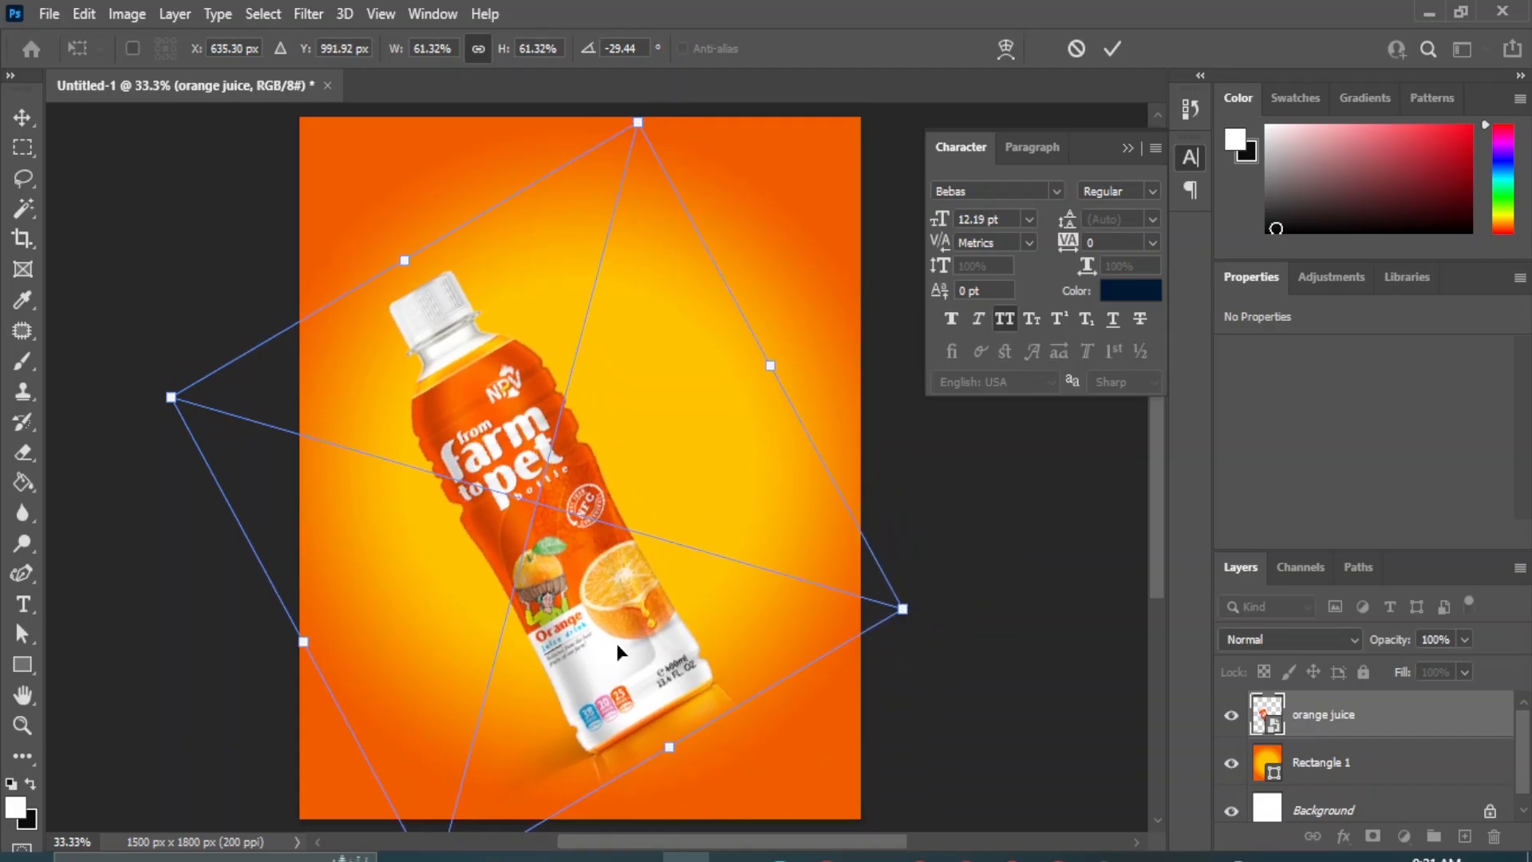
pyautogui.moveTo(619, 653); pyautogui.dragTo(662, 651)
pyautogui.press('Return')
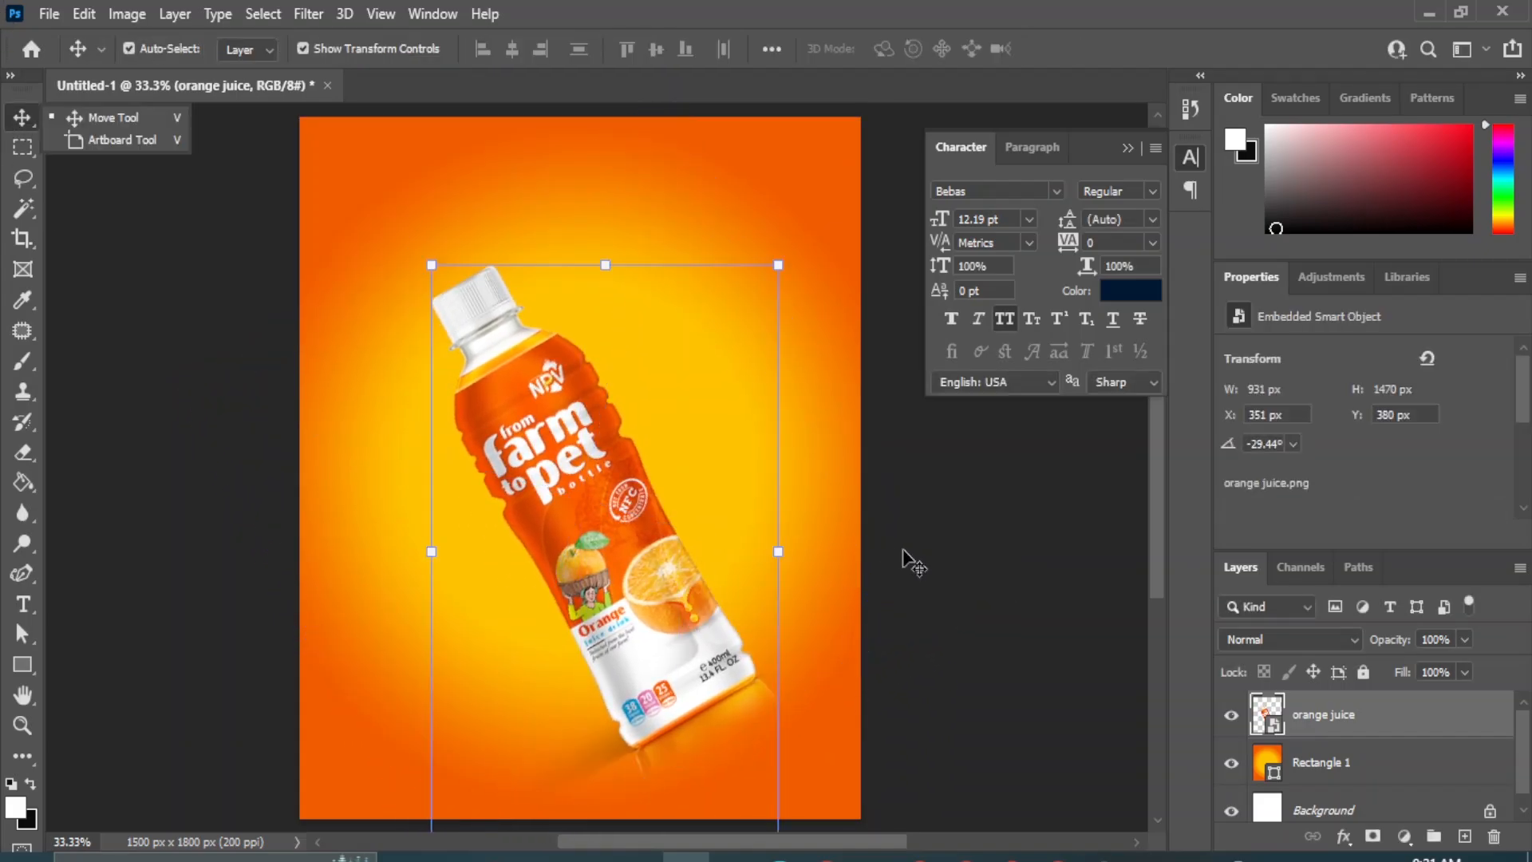
pyautogui.click(997, 575)
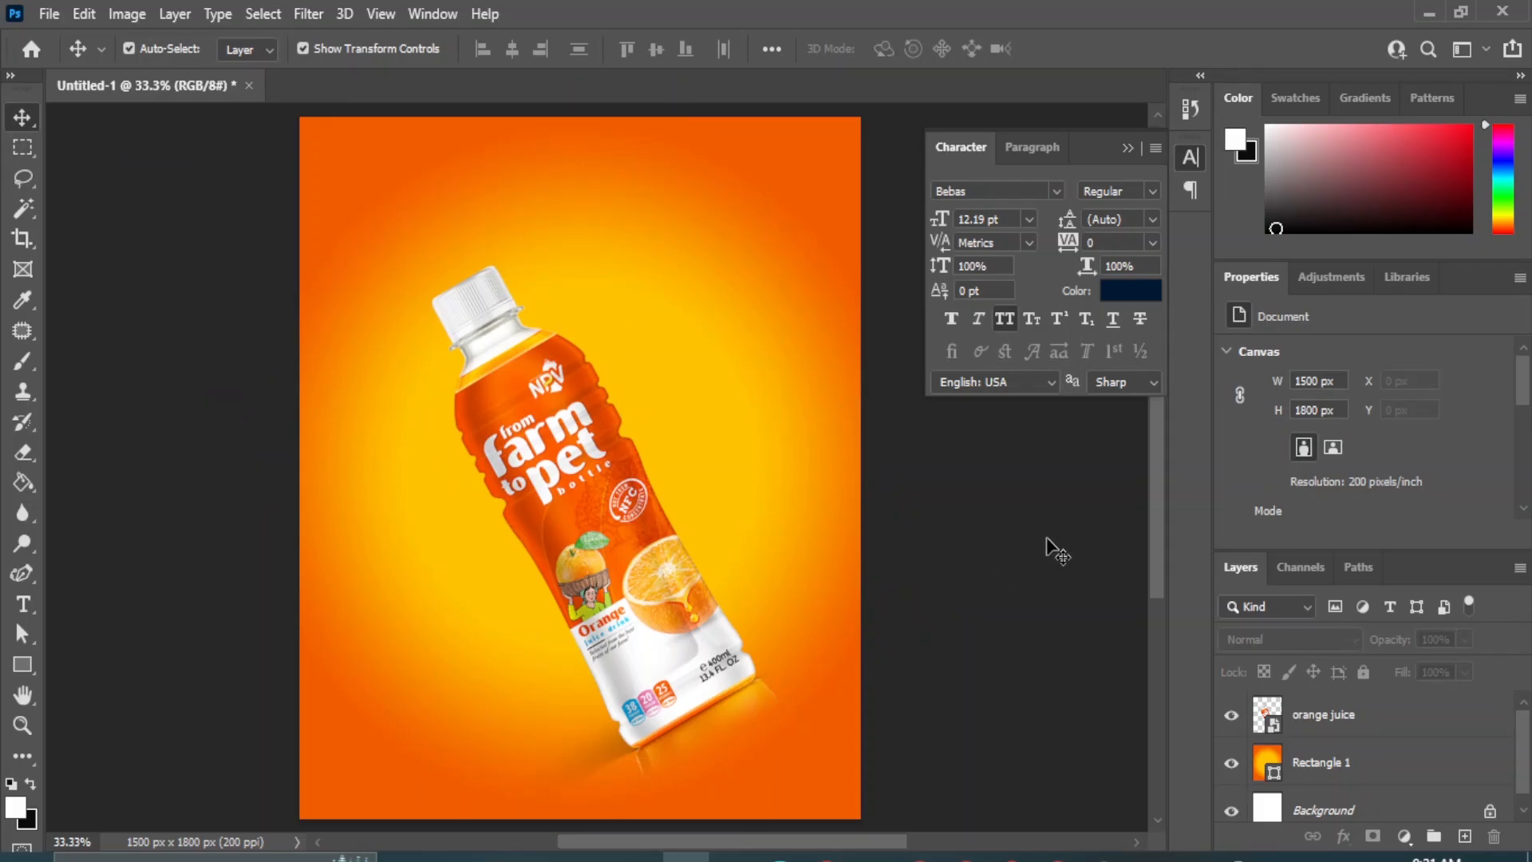
# - Place the orange slice image from New folder (36), scale it to about 39.55% and position it in front of the bottle's base
pyautogui.click(654, 798)
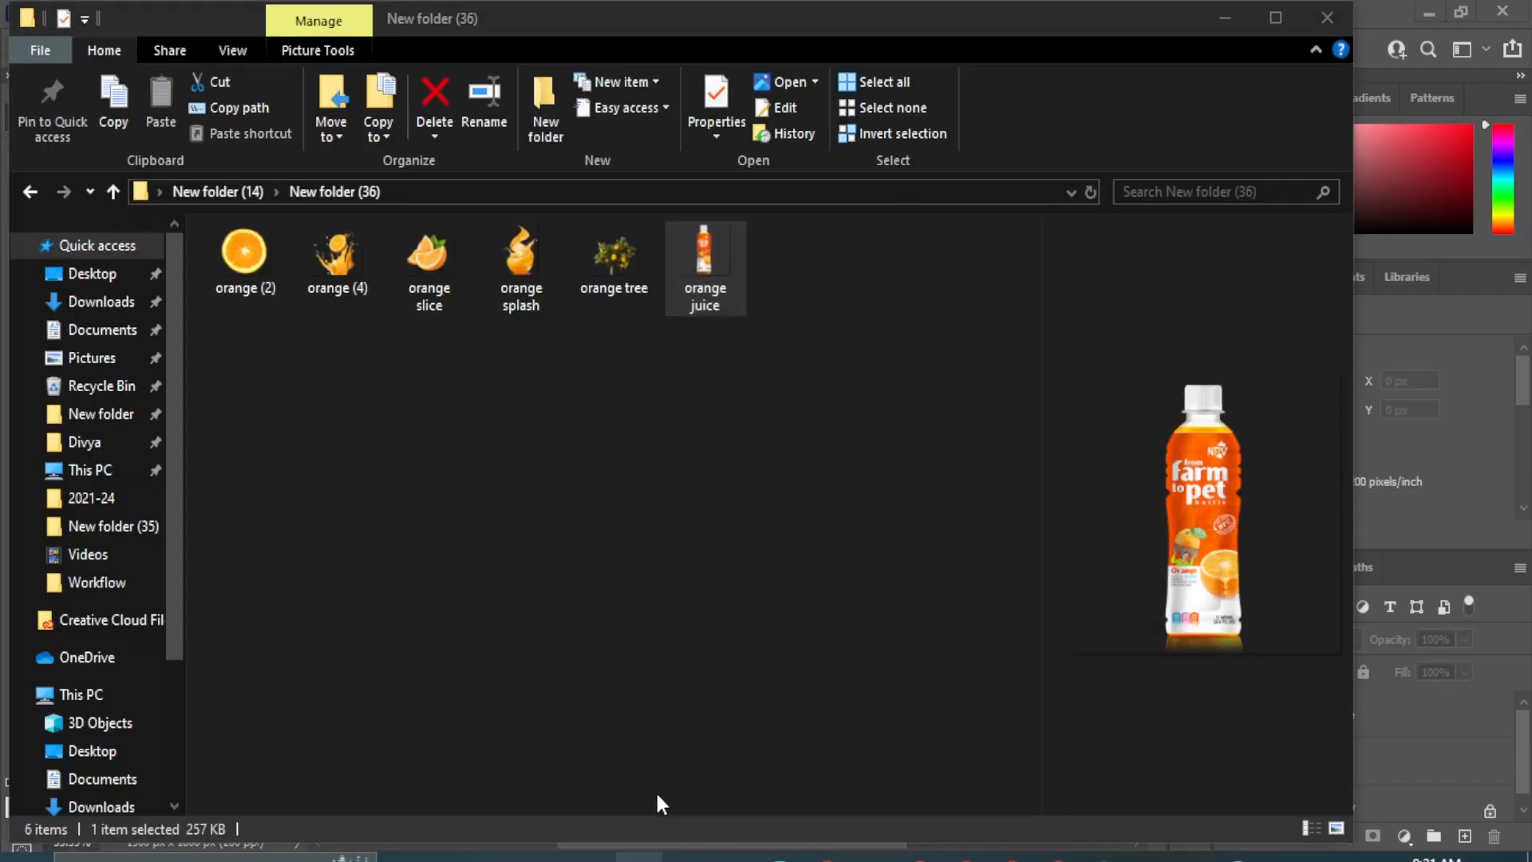
pyautogui.moveTo(439, 257); pyautogui.dragTo(604, 742)
pyautogui.moveTo(300, 701); pyautogui.dragTo(567, 479)
pyautogui.moveTo(710, 428); pyautogui.dragTo(556, 704)
pyautogui.moveTo(699, 537); pyautogui.dragTo(660, 576)
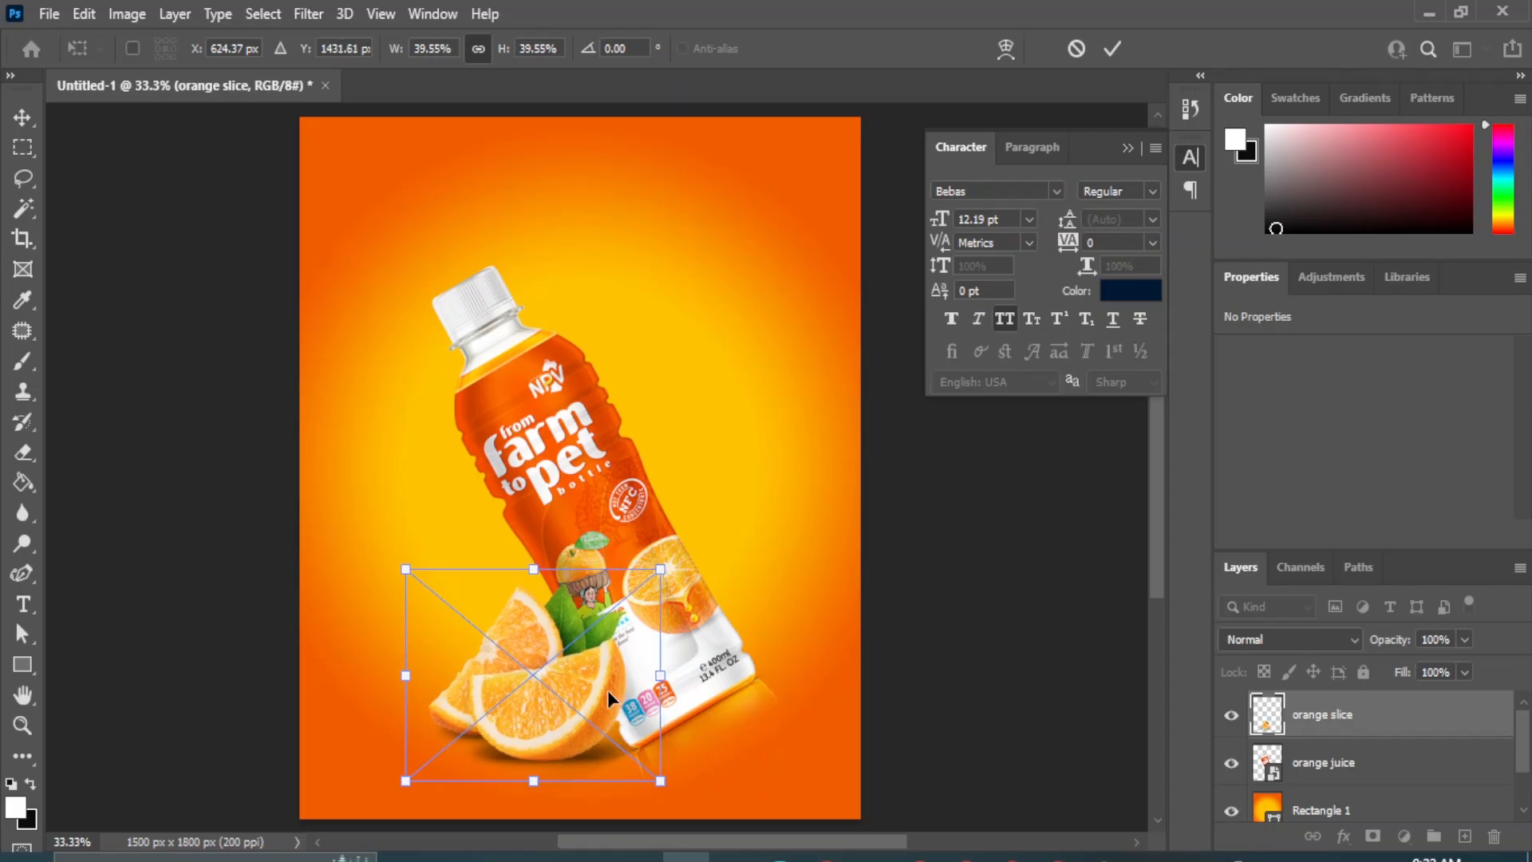
pyautogui.moveTo(607, 689); pyautogui.dragTo(597, 720)
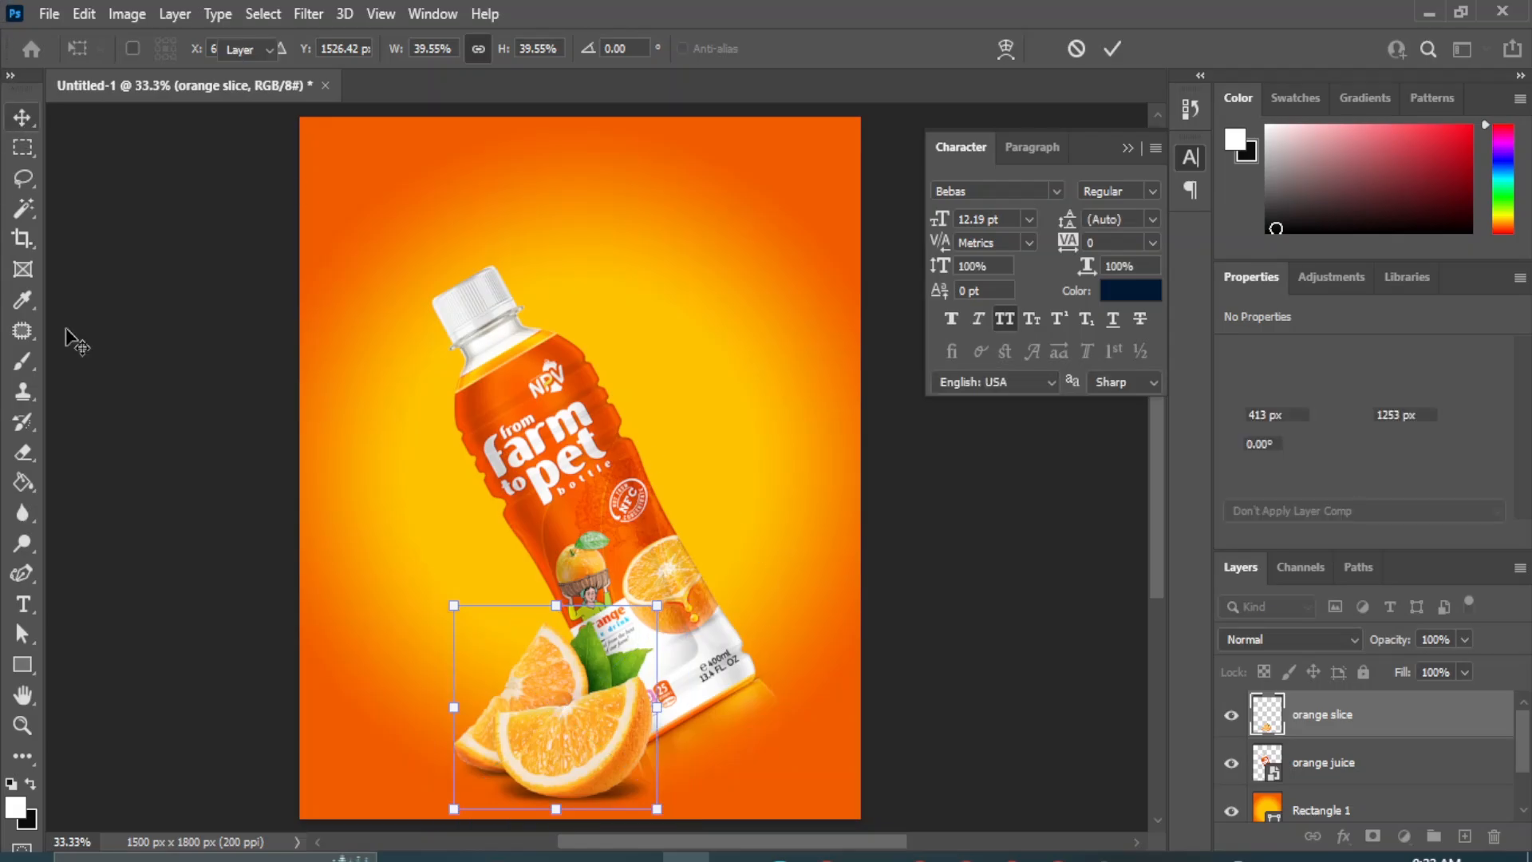
pyautogui.press('Return')
pyautogui.click(989, 621)
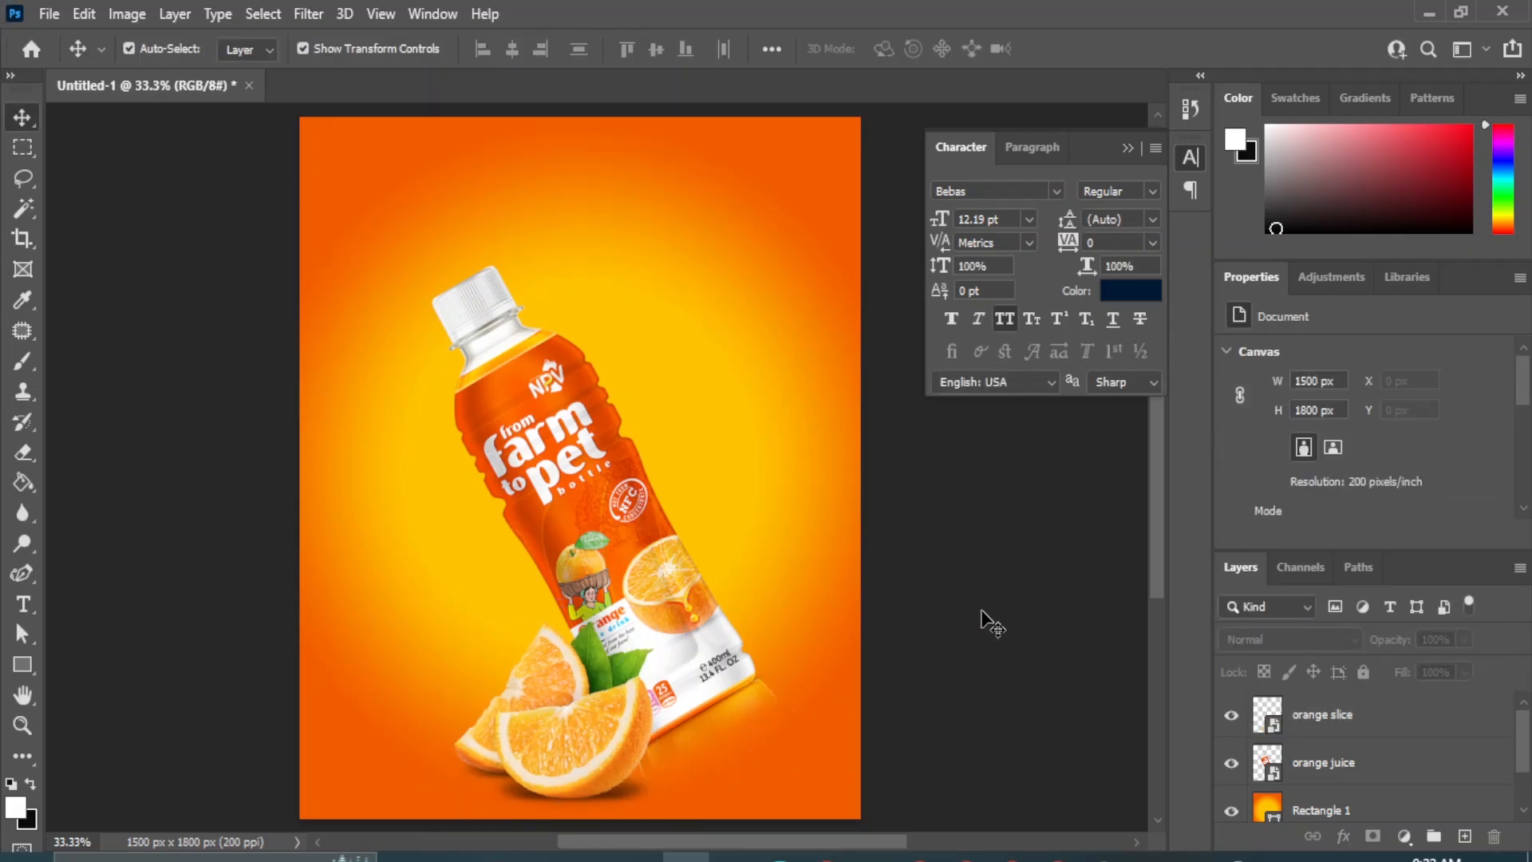
# - Place the orange (4) splash image over the bottle, scale it to about 37.11% and move its layer beneath the orange juice layer
pyautogui.click(639, 857)
pyautogui.click(683, 634)
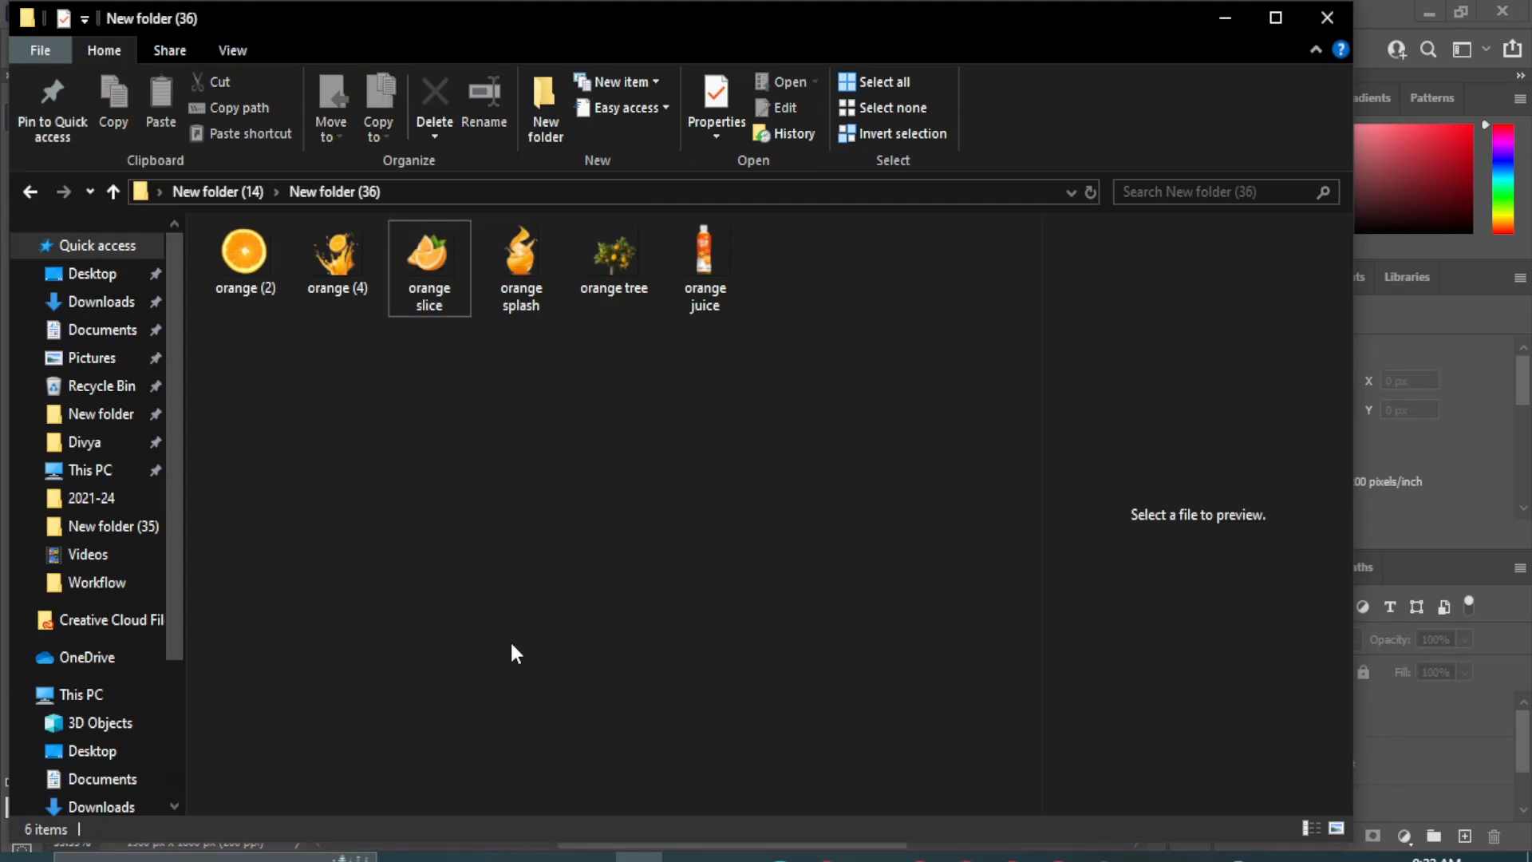
pyautogui.moveTo(352, 257); pyautogui.dragTo(485, 615)
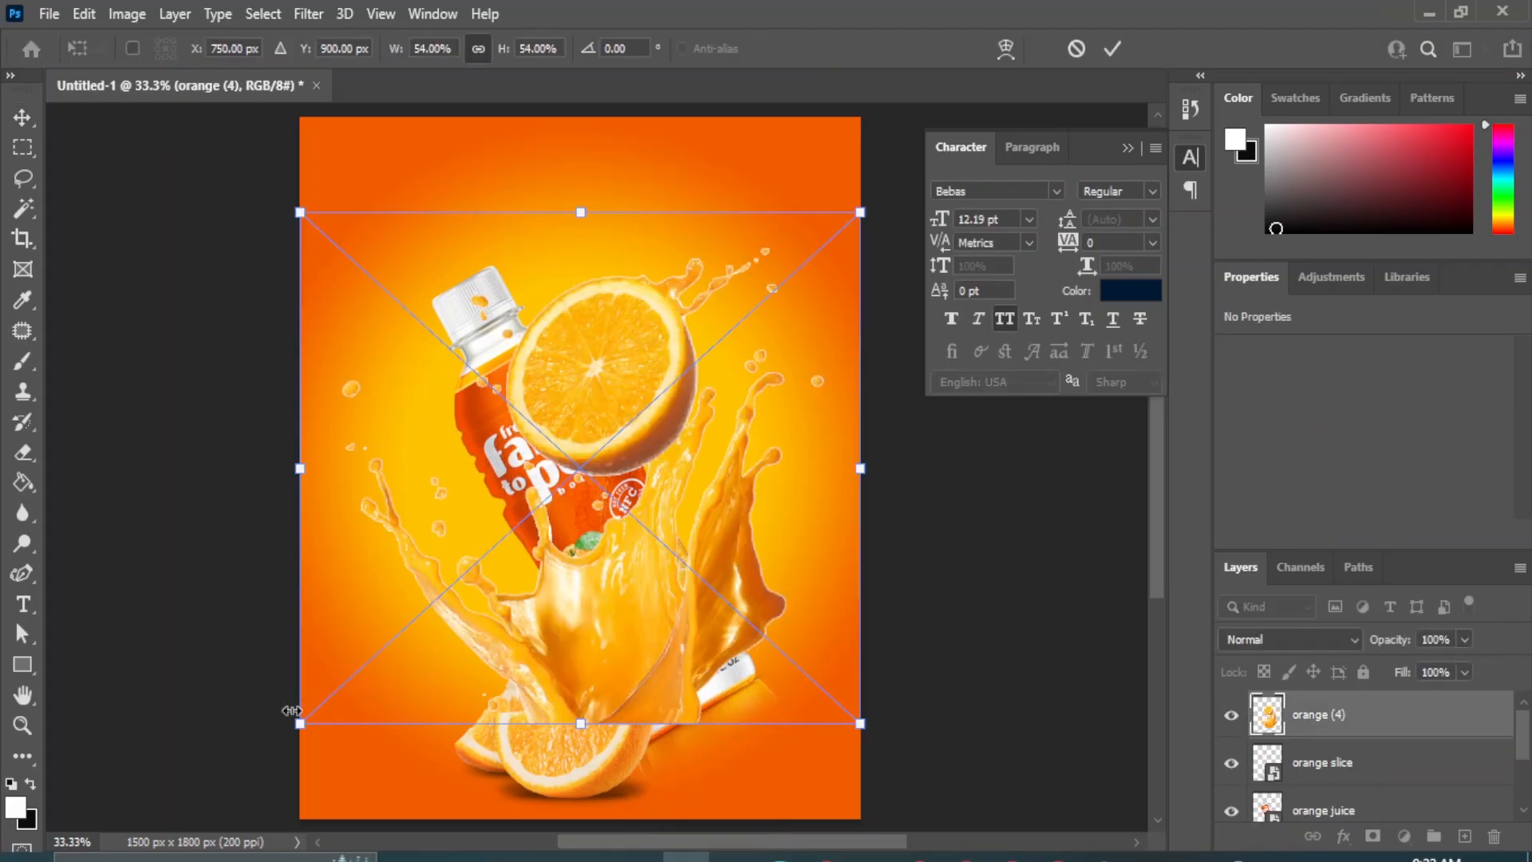
pyautogui.moveTo(296, 721); pyautogui.dragTo(468, 564)
pyautogui.moveTo(701, 477); pyautogui.dragTo(529, 578)
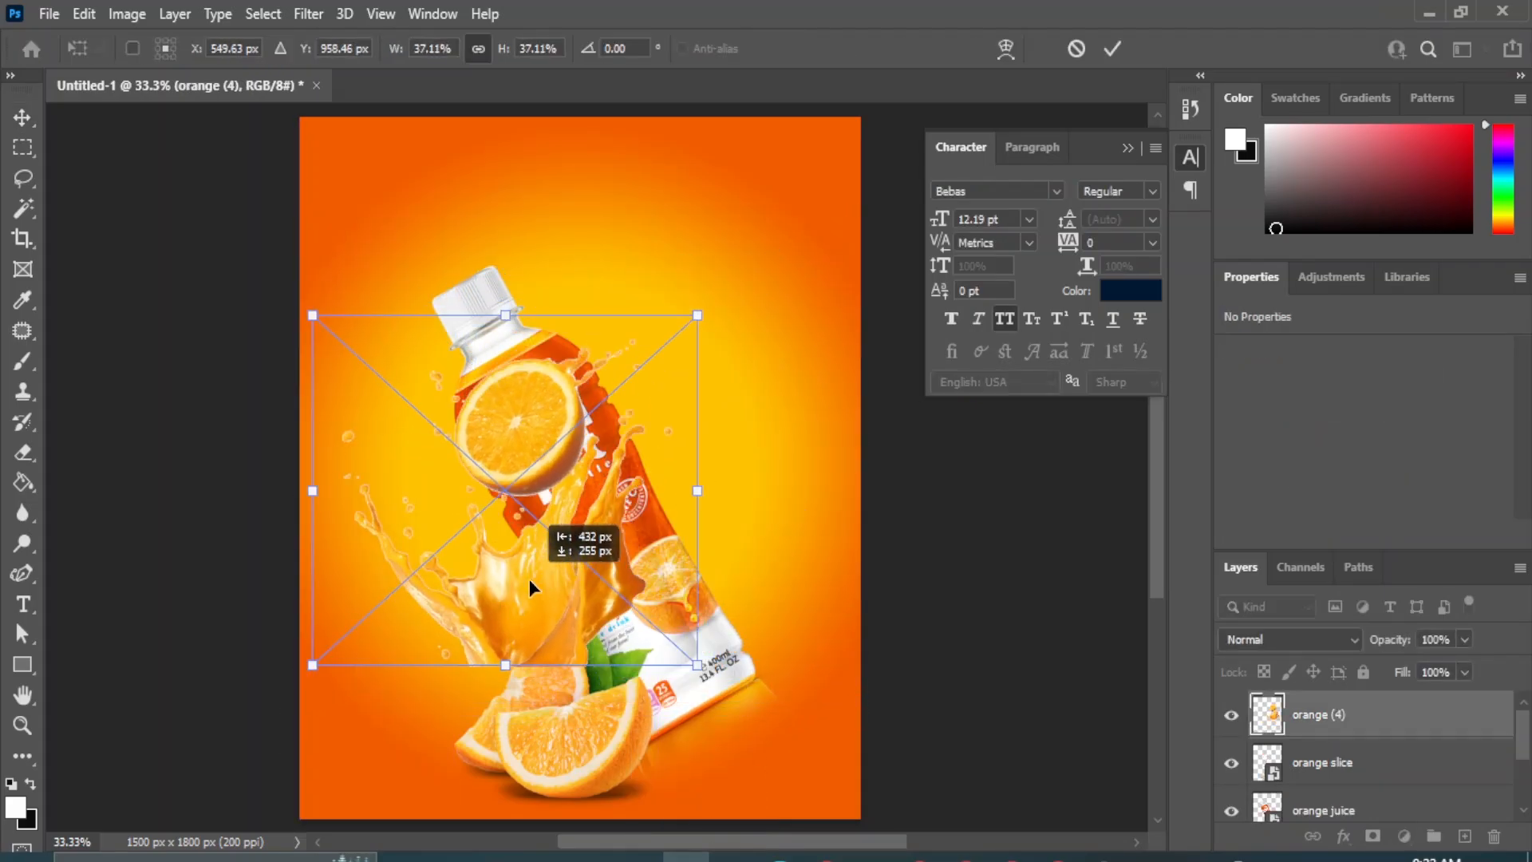
pyautogui.moveTo(1363, 734); pyautogui.dragTo(1336, 830)
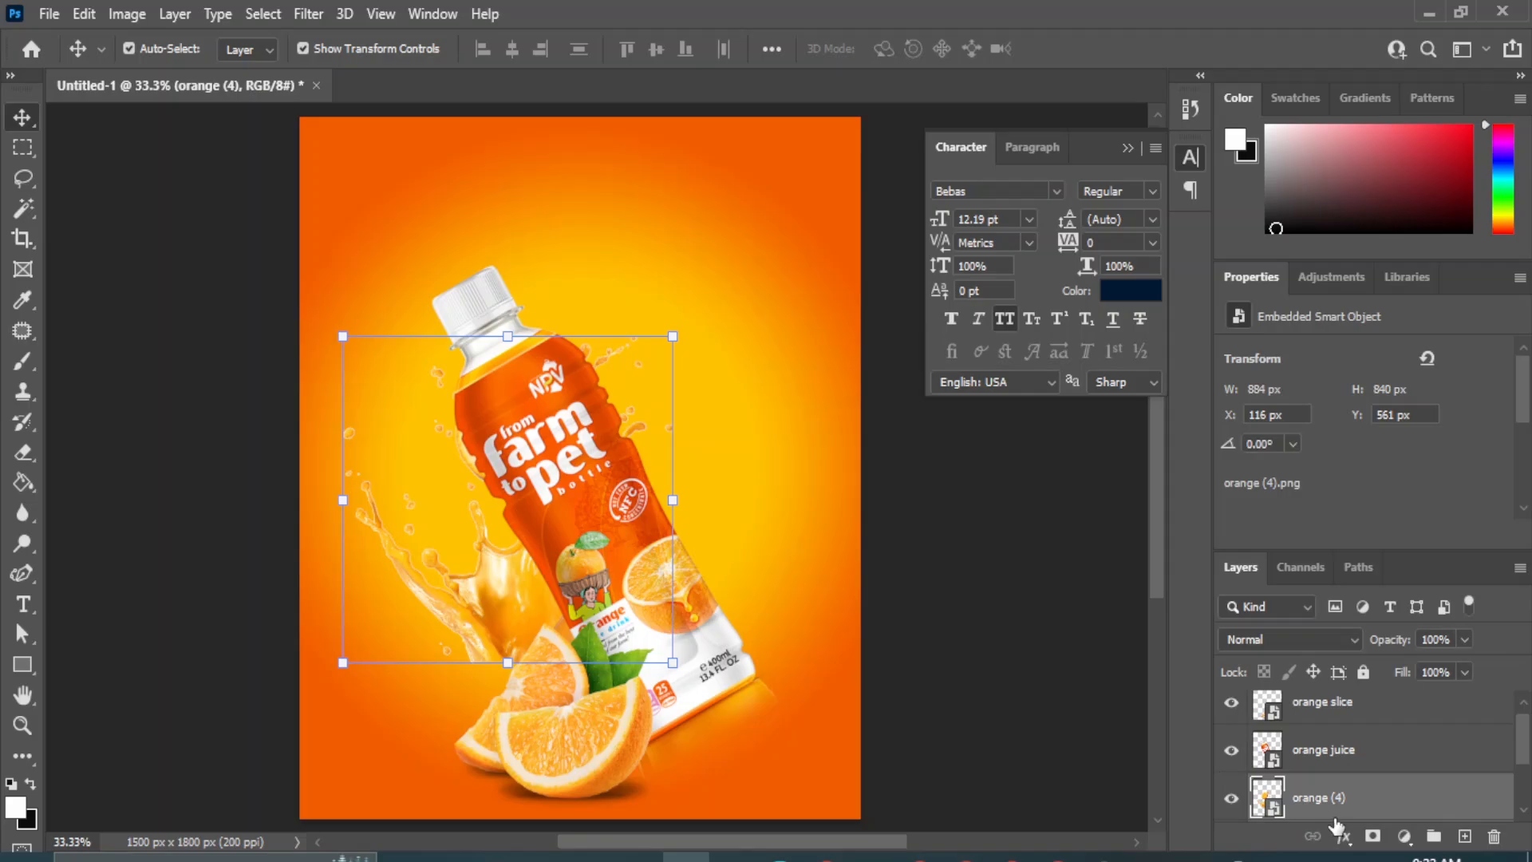
# - Rotate the orange (4) splash to about -48.88°, scale it to about 28.55% and position it beside the bottle's lower-left edge
pyautogui.moveTo(683, 682); pyautogui.dragTo(762, 447)
pyautogui.moveTo(431, 457); pyautogui.dragTo(405, 515)
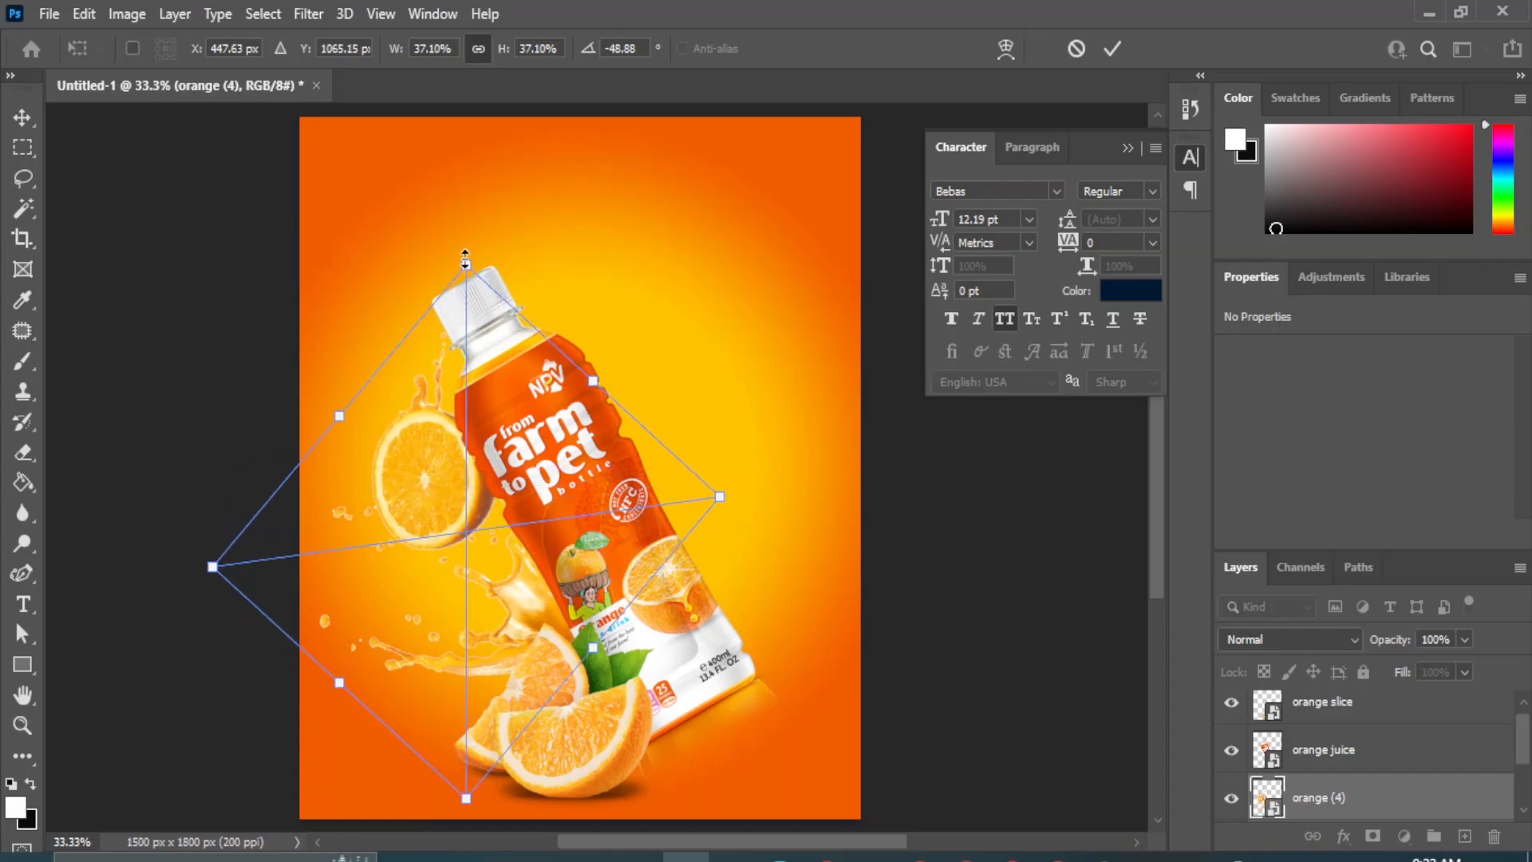
pyautogui.moveTo(465, 257); pyautogui.dragTo(422, 399)
pyautogui.moveTo(515, 605); pyautogui.dragTo(525, 586)
pyautogui.moveTo(283, 604); pyautogui.dragTo(267, 606)
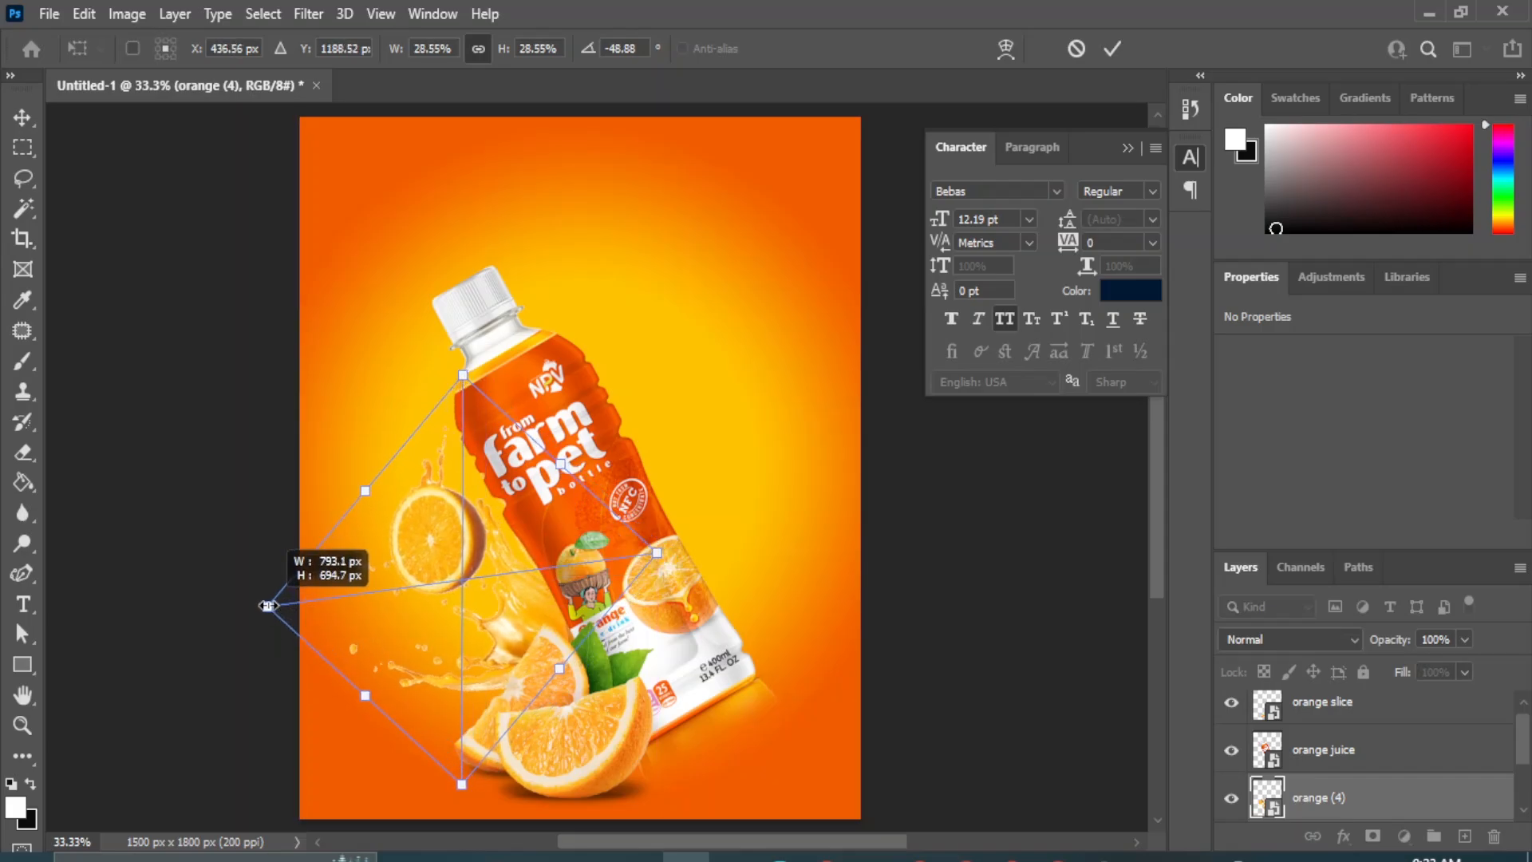
pyautogui.click(11, 124)
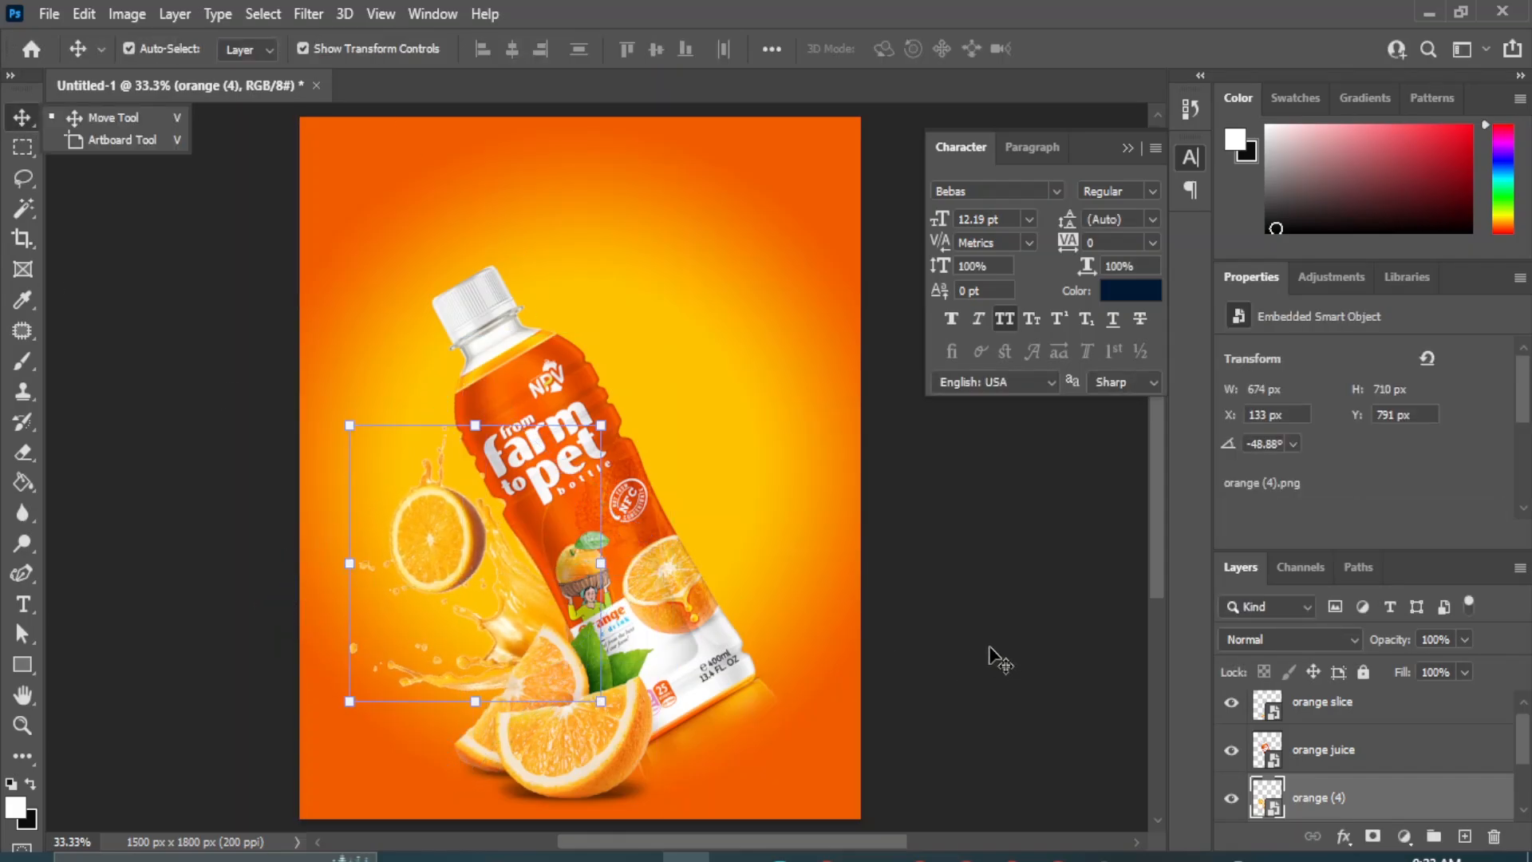
# - Apply a Gaussian Blur with a 2.1-pixel radius to the orange (4) splash layer
pyautogui.click(304, 15)
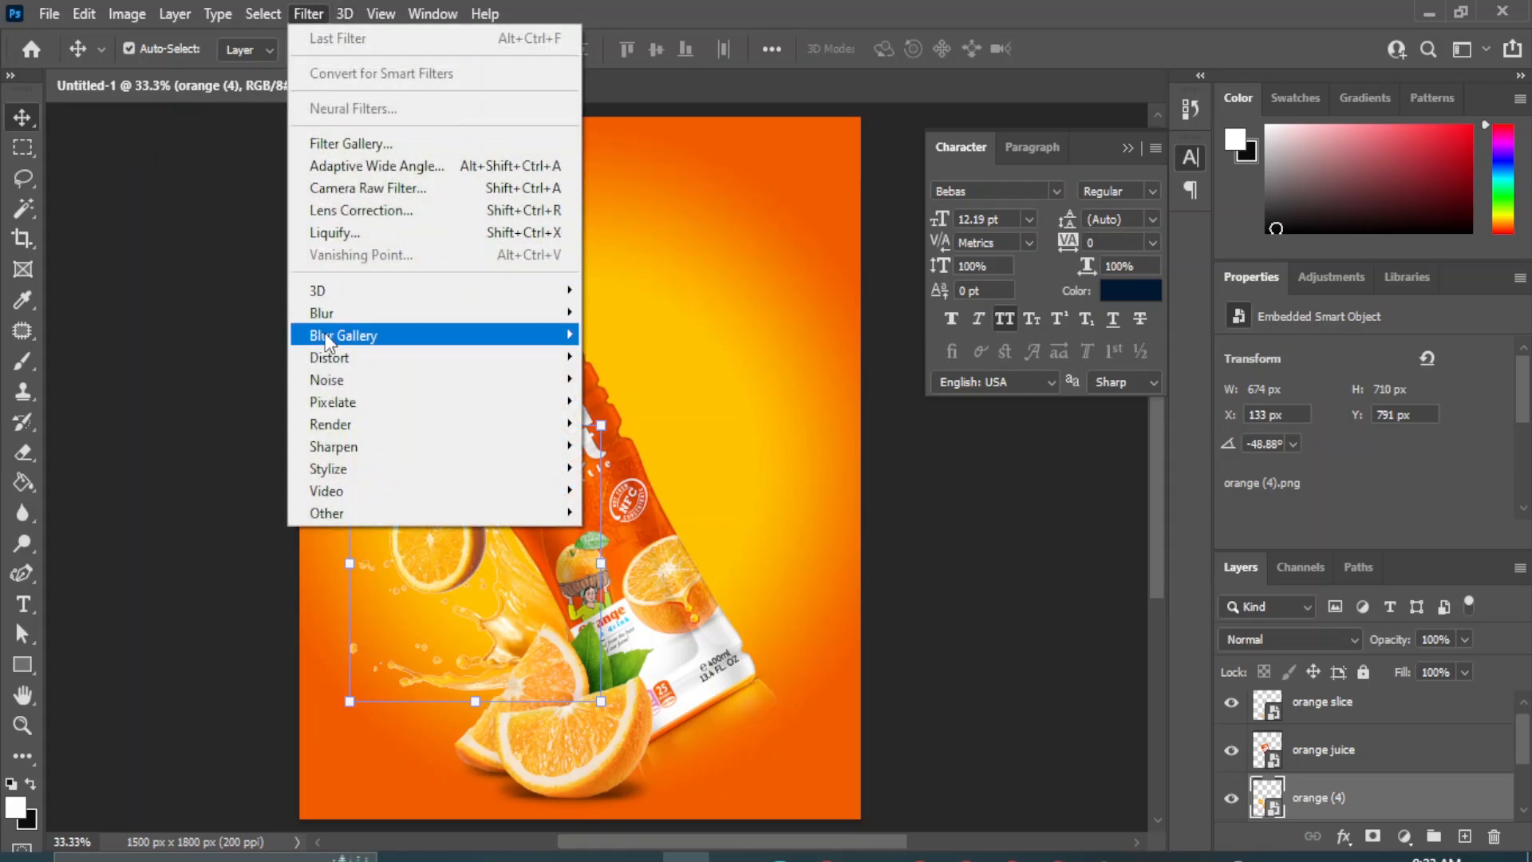
pyautogui.moveTo(378, 315)
pyautogui.click(668, 404)
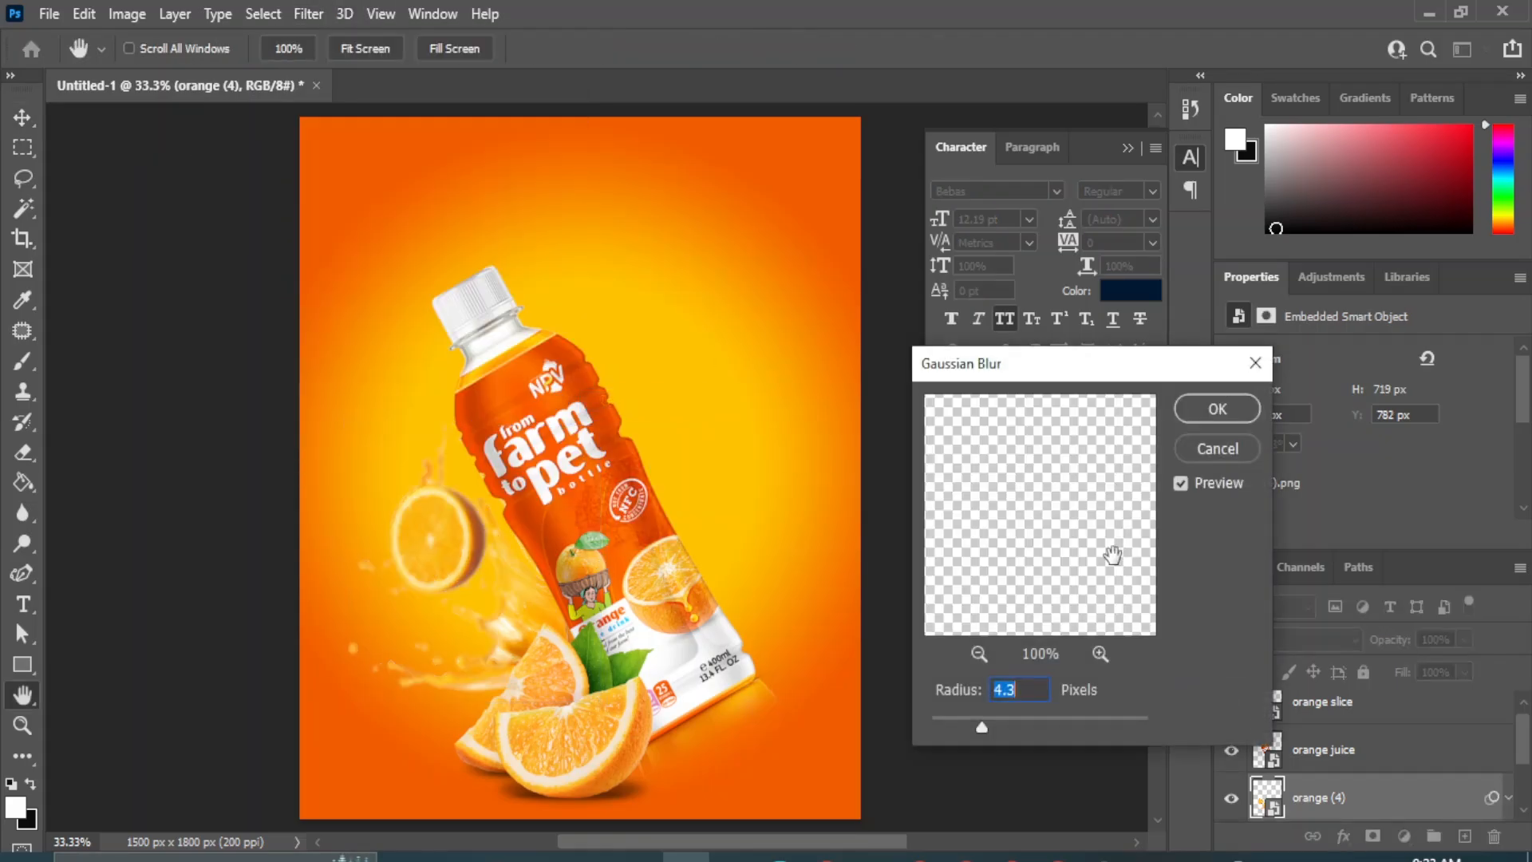
pyautogui.moveTo(982, 728); pyautogui.dragTo(956, 726)
pyautogui.click(1221, 410)
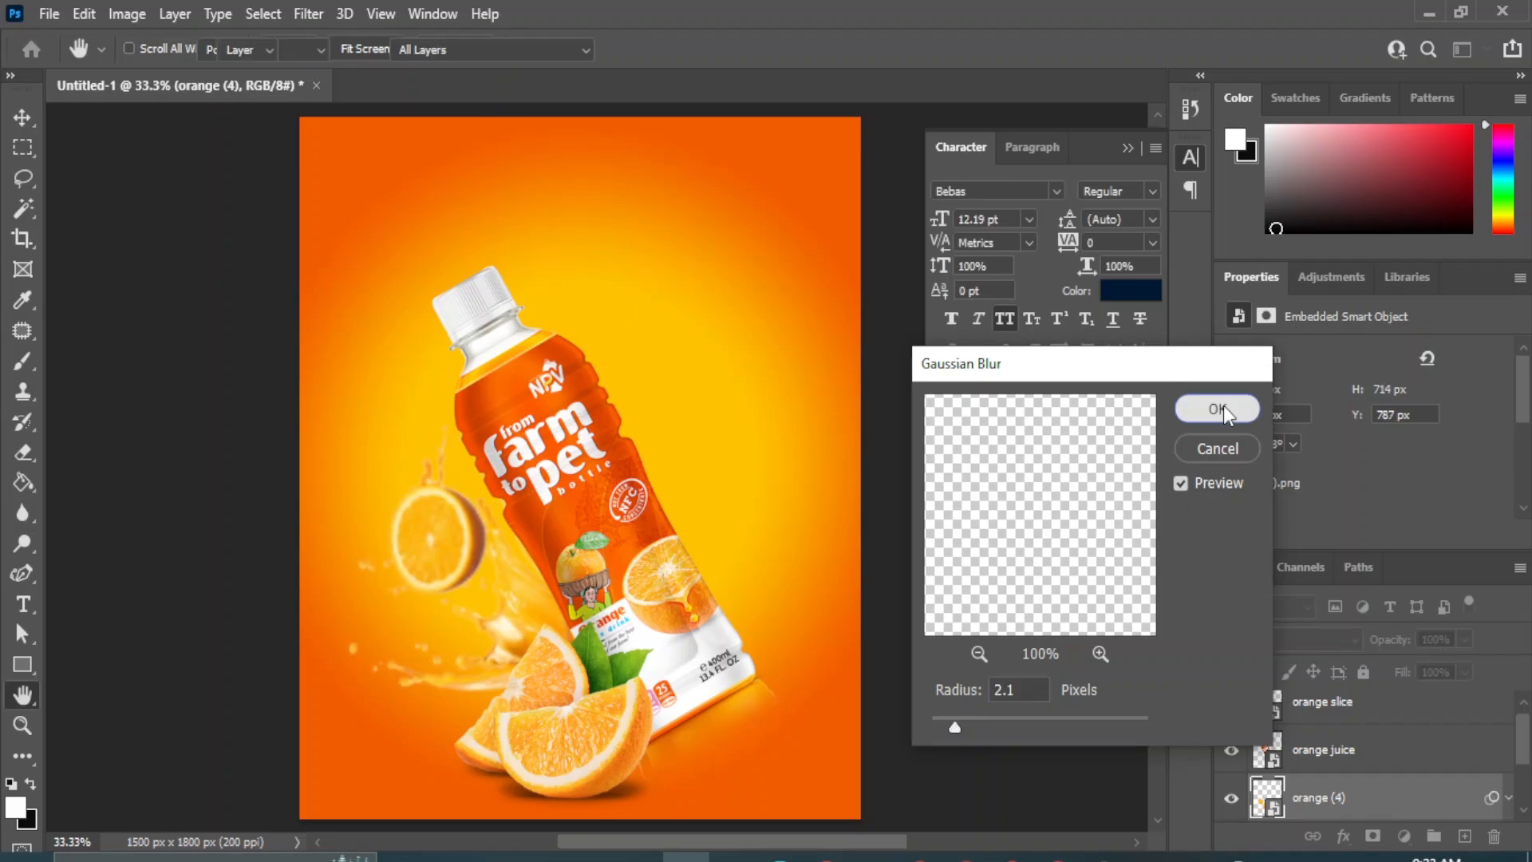
pyautogui.click(1029, 535)
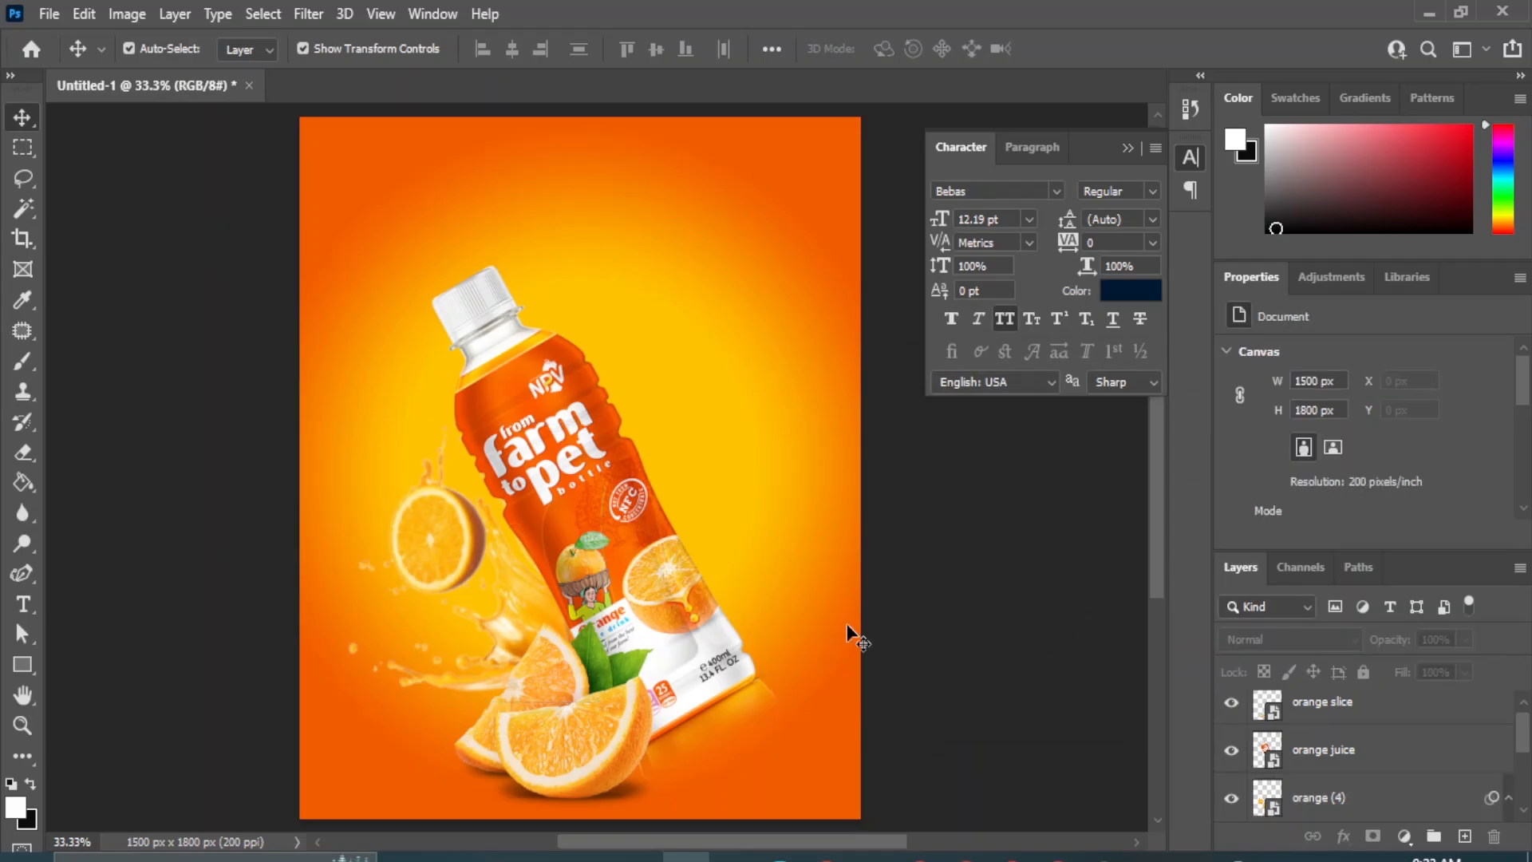
# - Place the orange splash image from New folder (36), scale it to about 22.12% and position it over the bottle's upper right side
pyautogui.moveTo(639, 853)
pyautogui.click(672, 802)
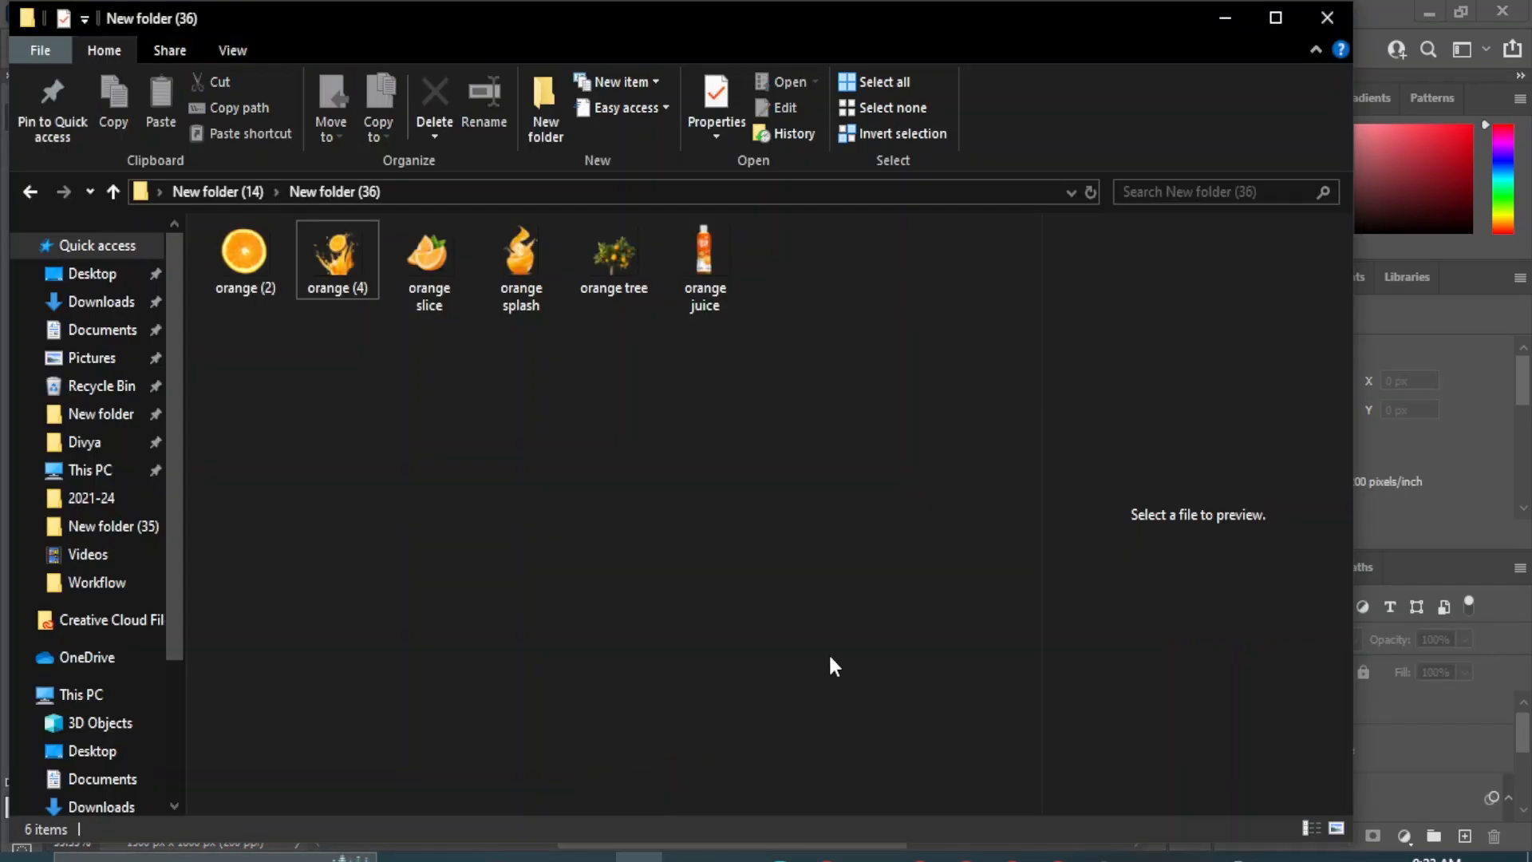
pyautogui.moveTo(534, 256); pyautogui.dragTo(683, 447)
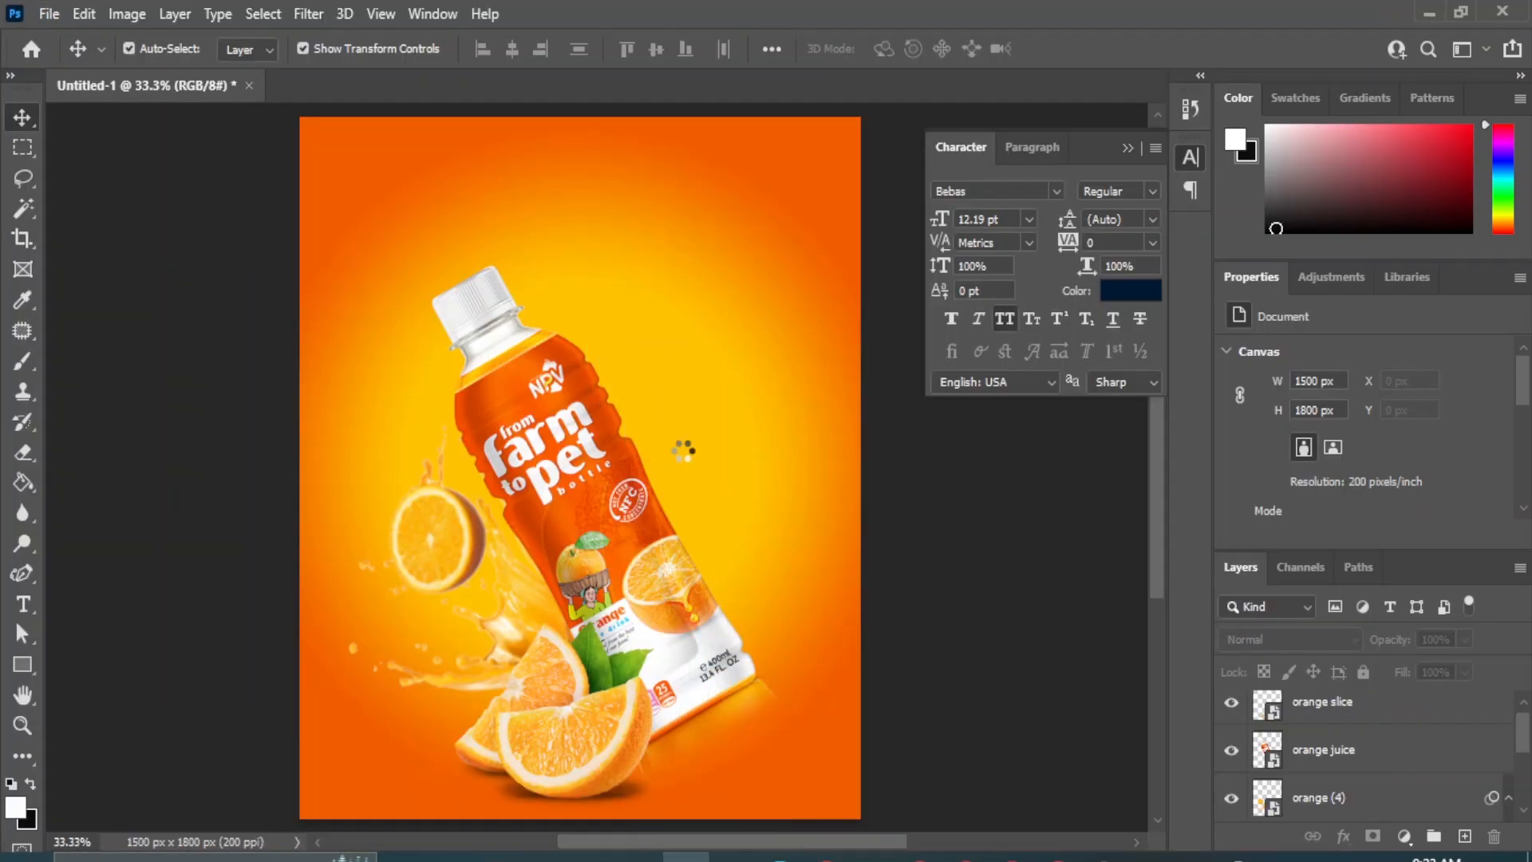
pyautogui.moveTo(348, 818); pyautogui.dragTo(709, 435)
pyautogui.moveTo(725, 335); pyautogui.dragTo(611, 380)
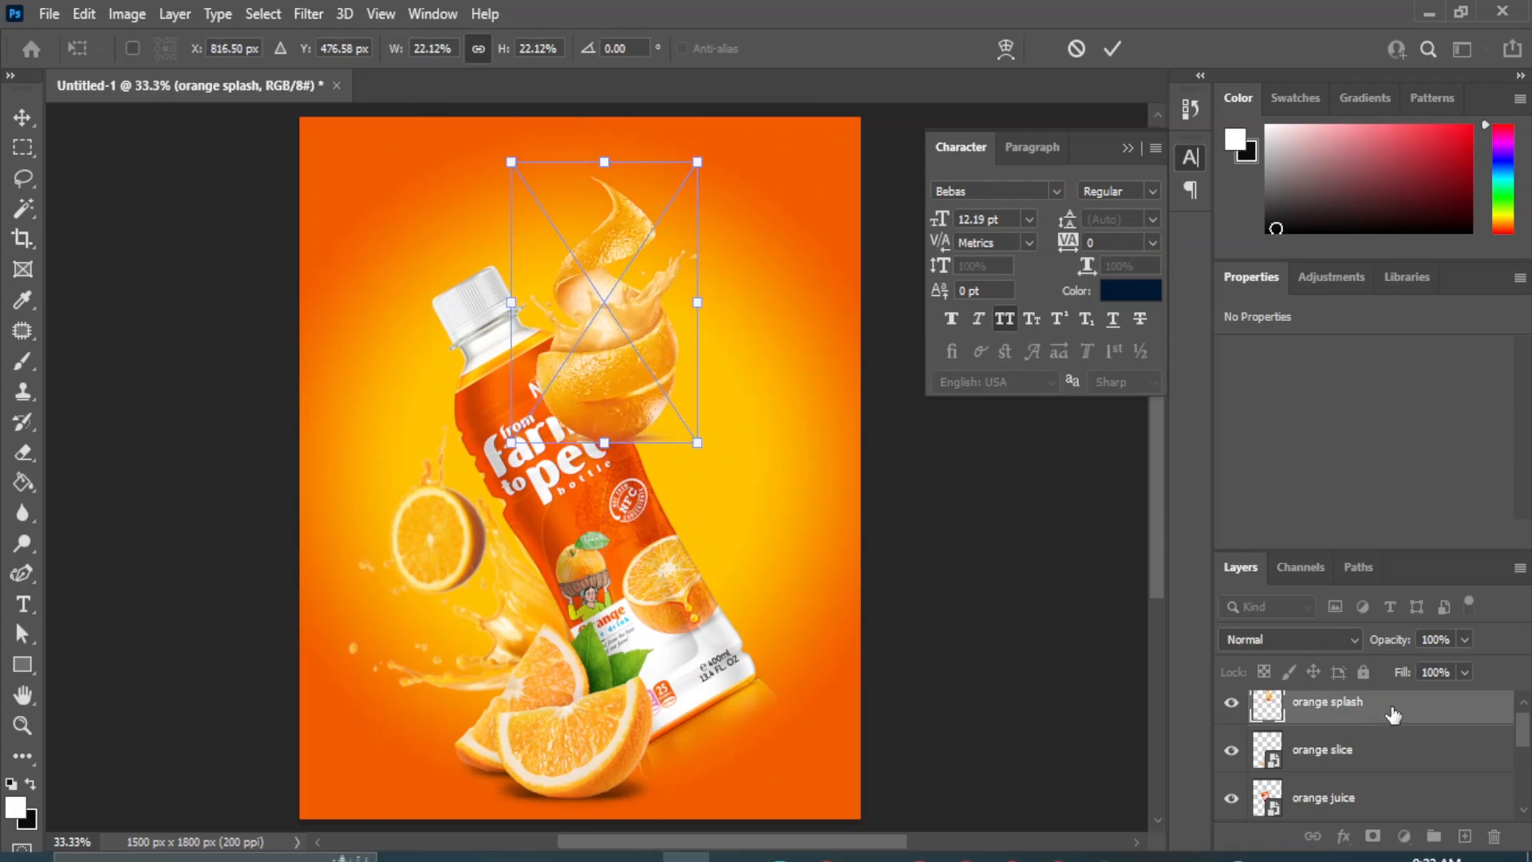
# - Move the orange splash layer directly beneath the orange juice layer
pyautogui.moveTo(1390, 712); pyautogui.dragTo(1344, 817)
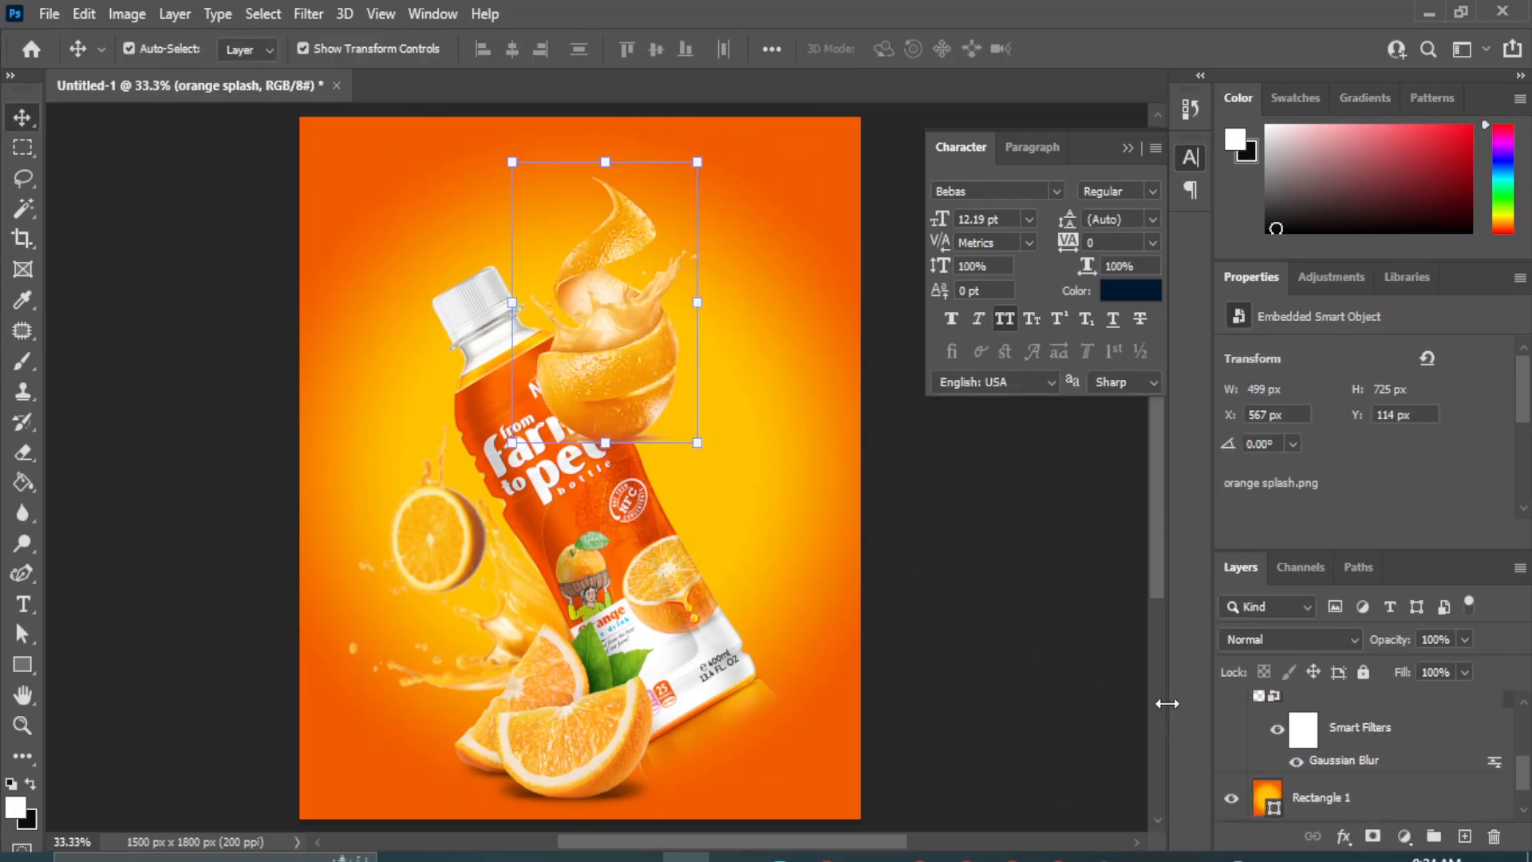
pyautogui.scroll(5, 1400, 746)
pyautogui.moveTo(1350, 725); pyautogui.dragTo(1309, 814)
pyautogui.click(1324, 762)
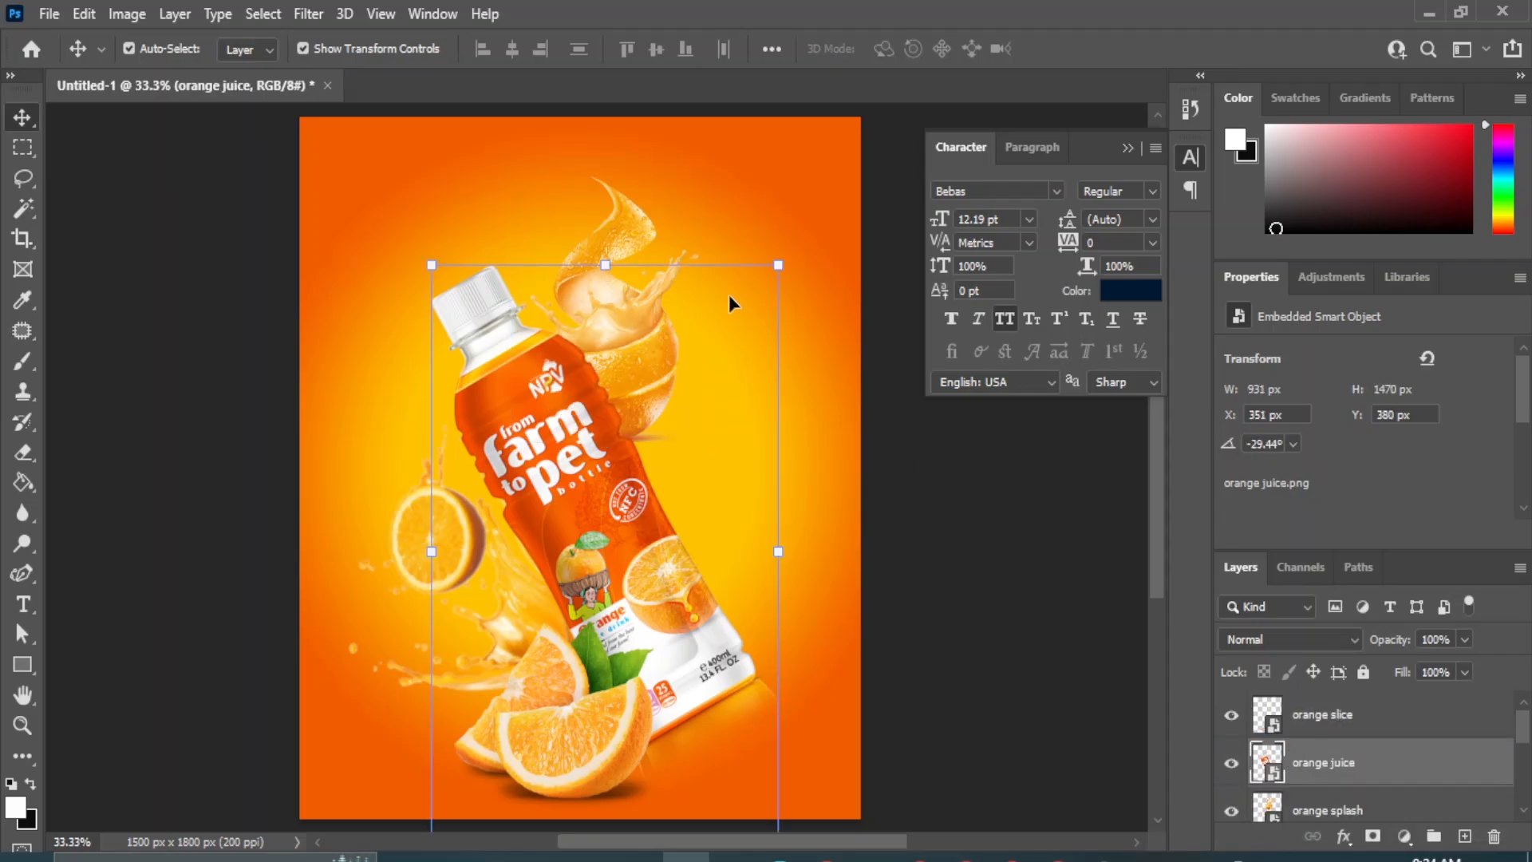
# - Rotate the orange splash to about 28.19°, scale it to about 21.74% and position it behind the bottle's upper right shoulder
pyautogui.click(631, 268)
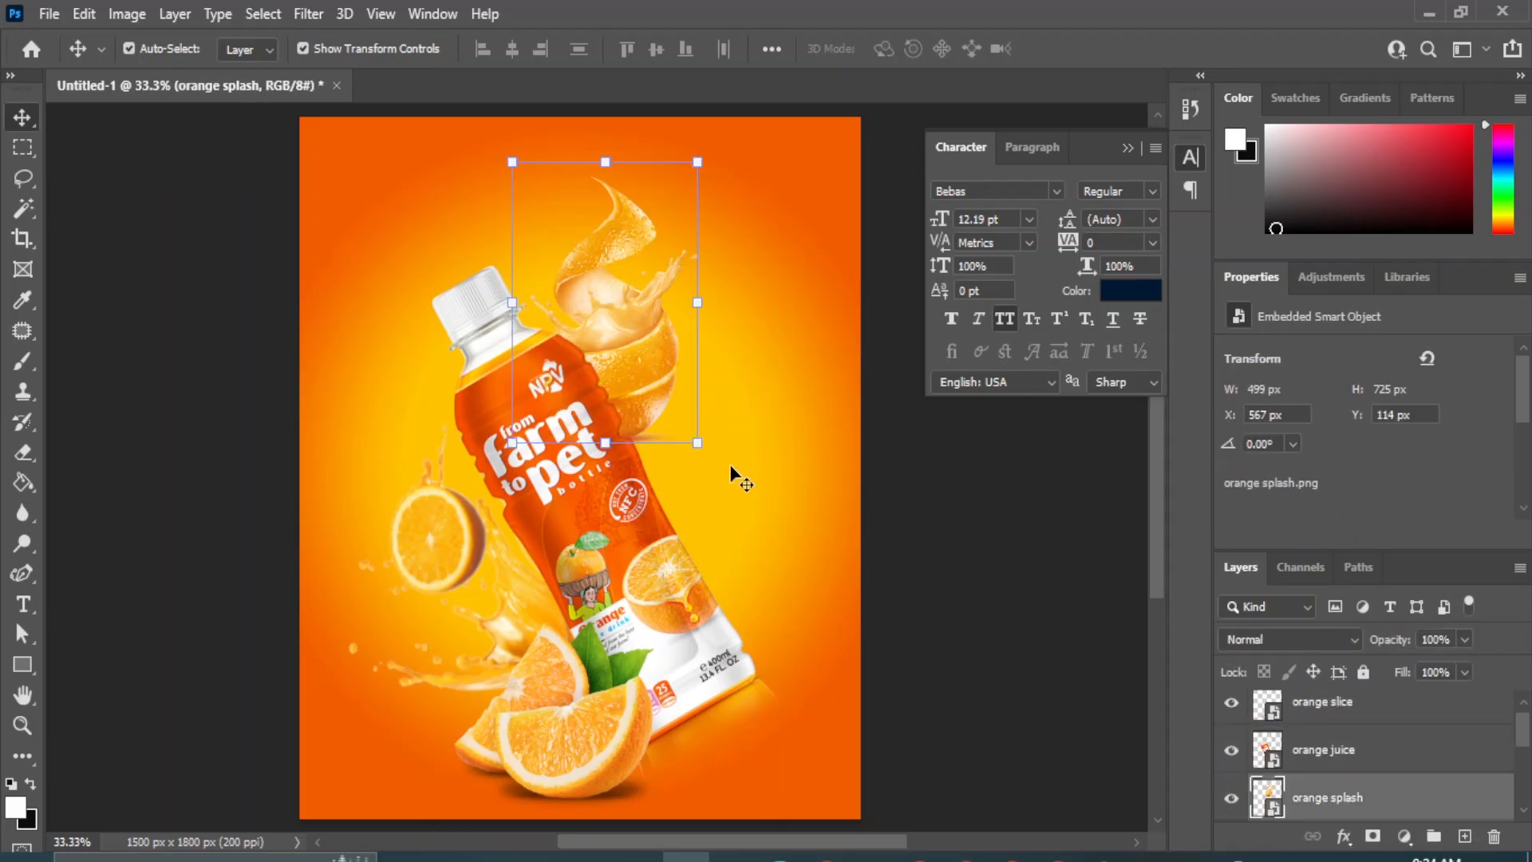
pyautogui.moveTo(697, 446); pyautogui.dragTo(658, 519)
pyautogui.moveTo(627, 380); pyautogui.dragTo(652, 286)
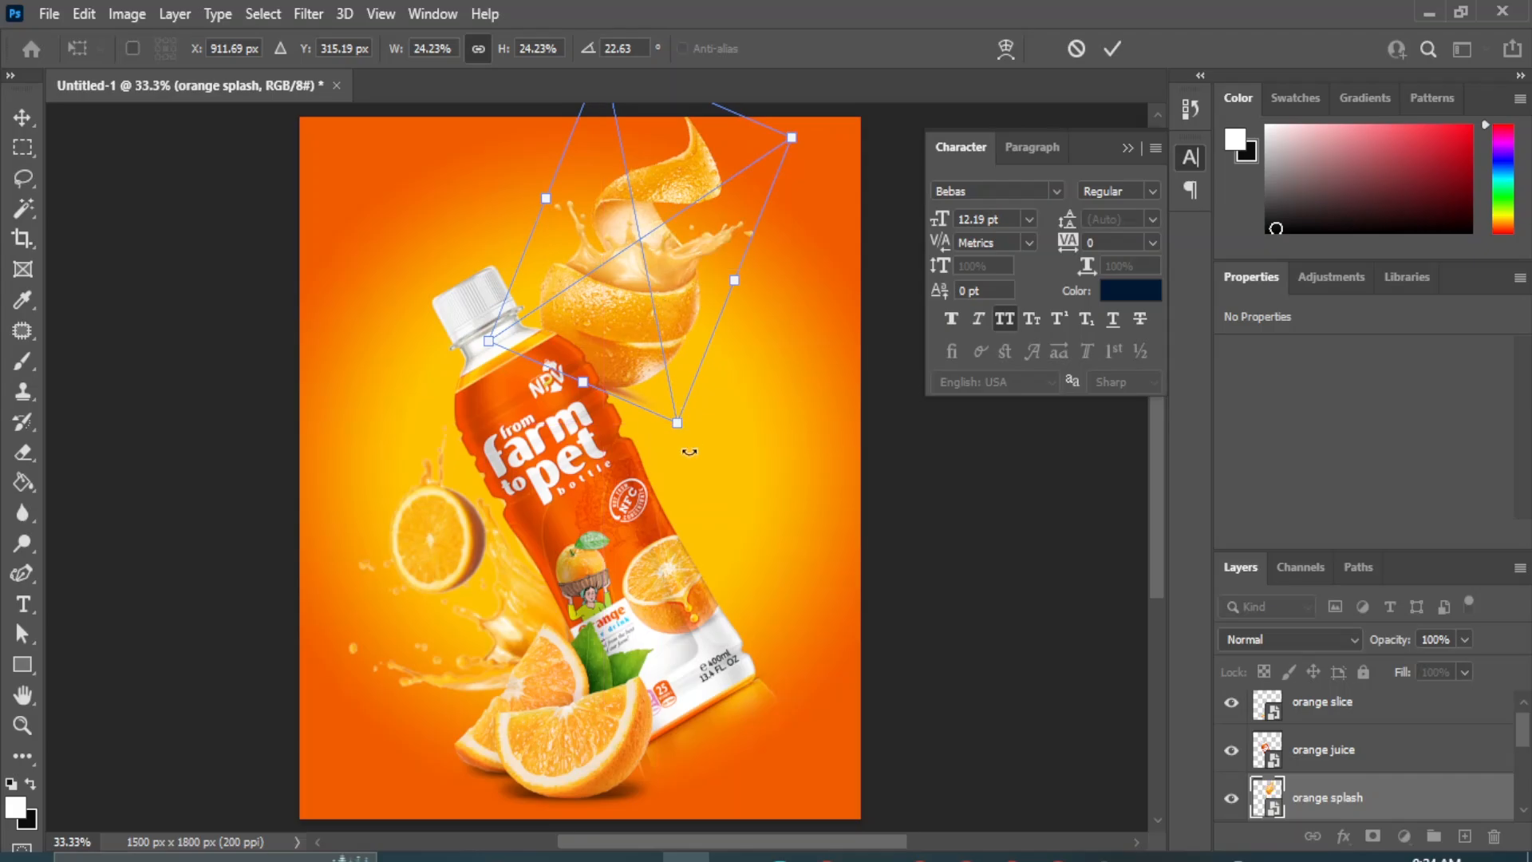
pyautogui.moveTo(688, 453); pyautogui.dragTo(663, 462)
pyautogui.moveTo(645, 308); pyautogui.dragTo(627, 357)
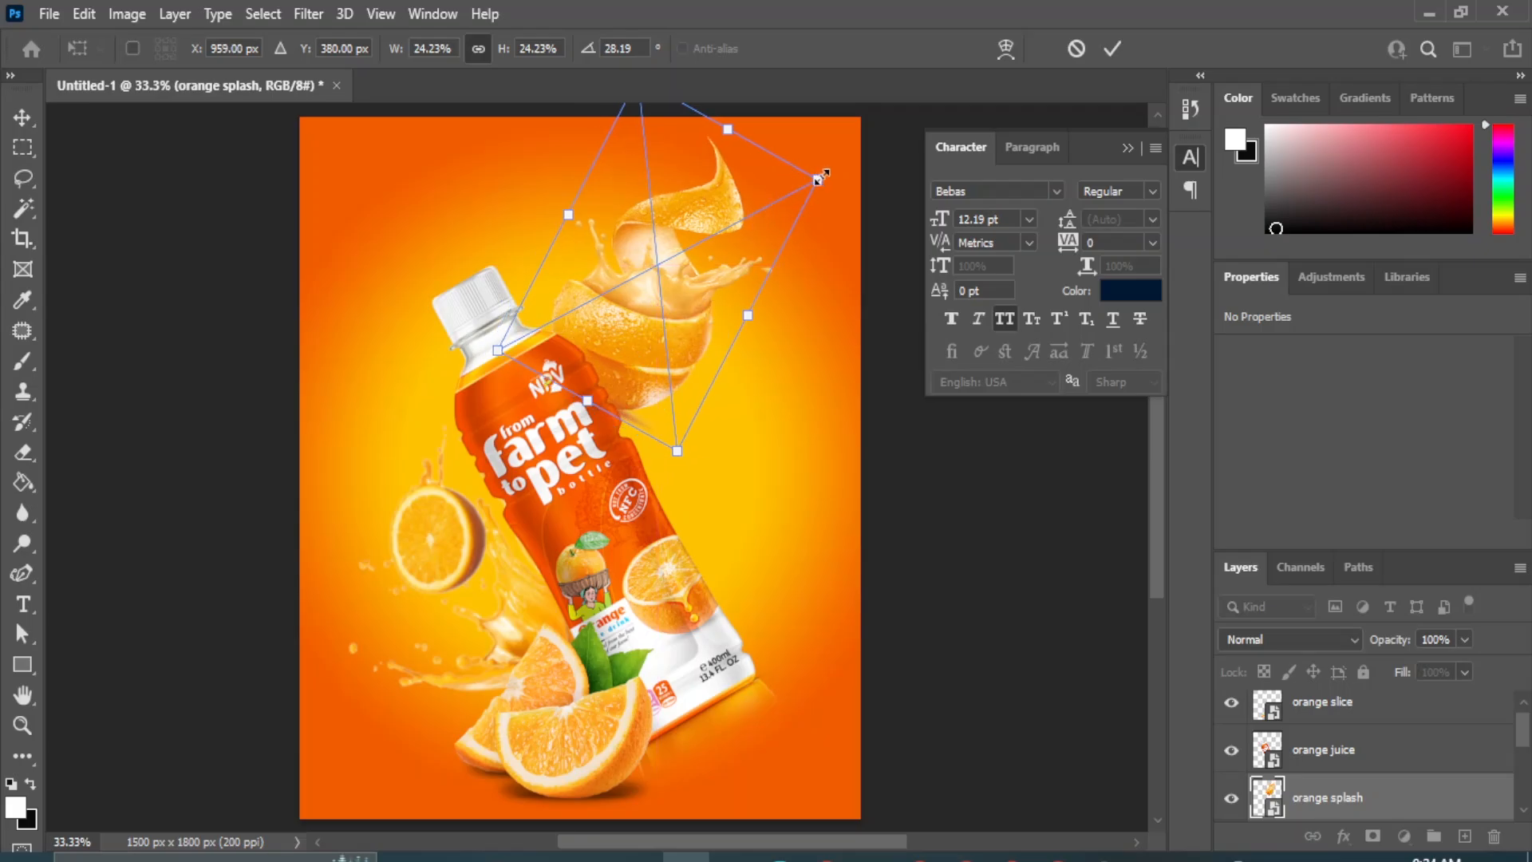
pyautogui.moveTo(817, 180); pyautogui.dragTo(783, 189)
pyautogui.moveTo(611, 305)
pyautogui.mouseDown()
pyautogui.moveTo(586, 261)
pyautogui.moveTo(612, 300)
pyautogui.mouseUp()
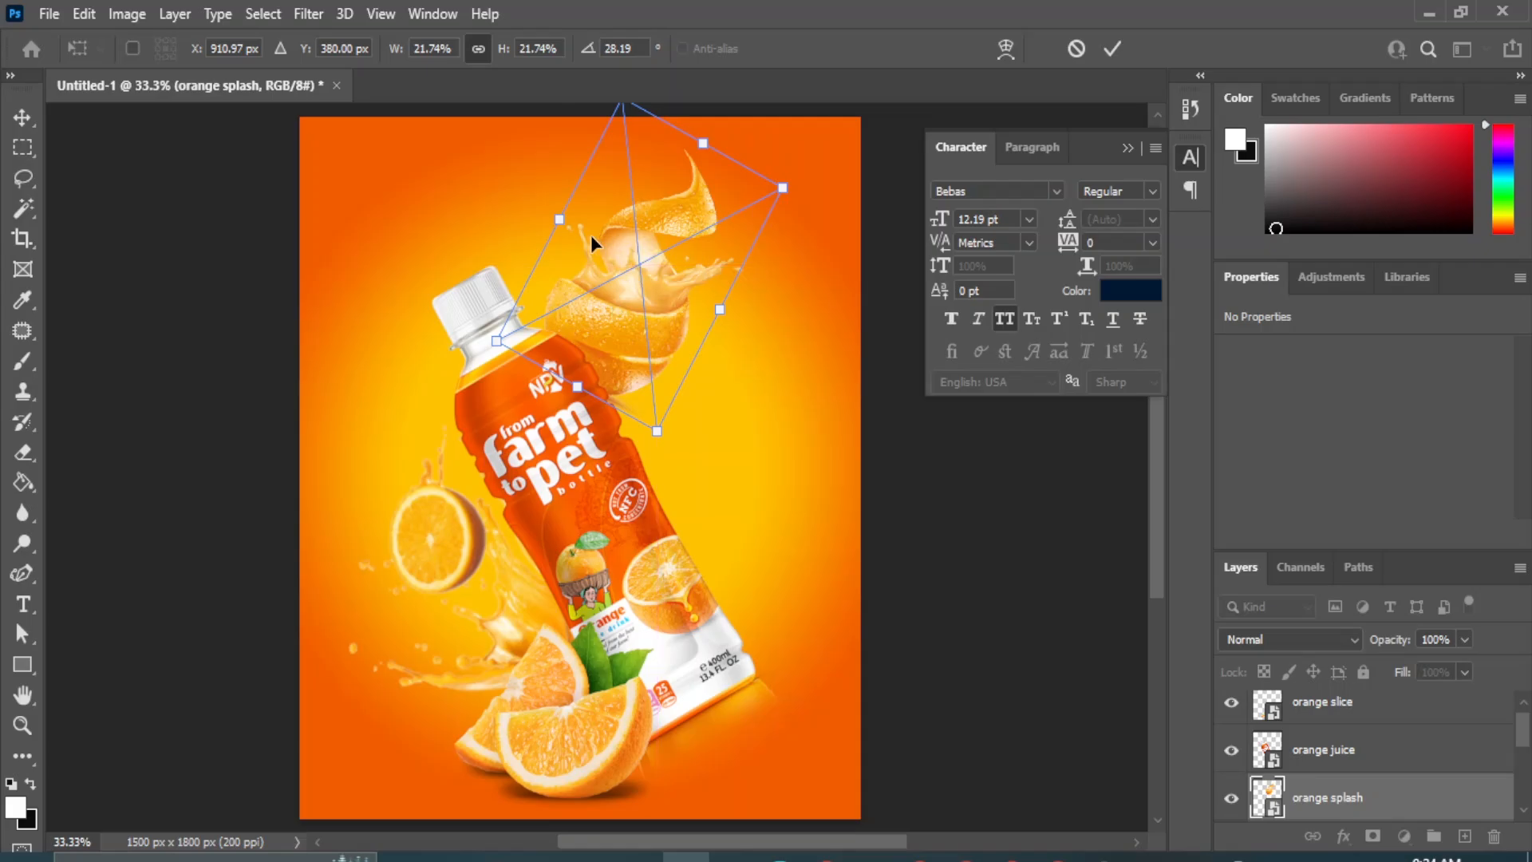
pyautogui.press('Return')
pyautogui.click(962, 525)
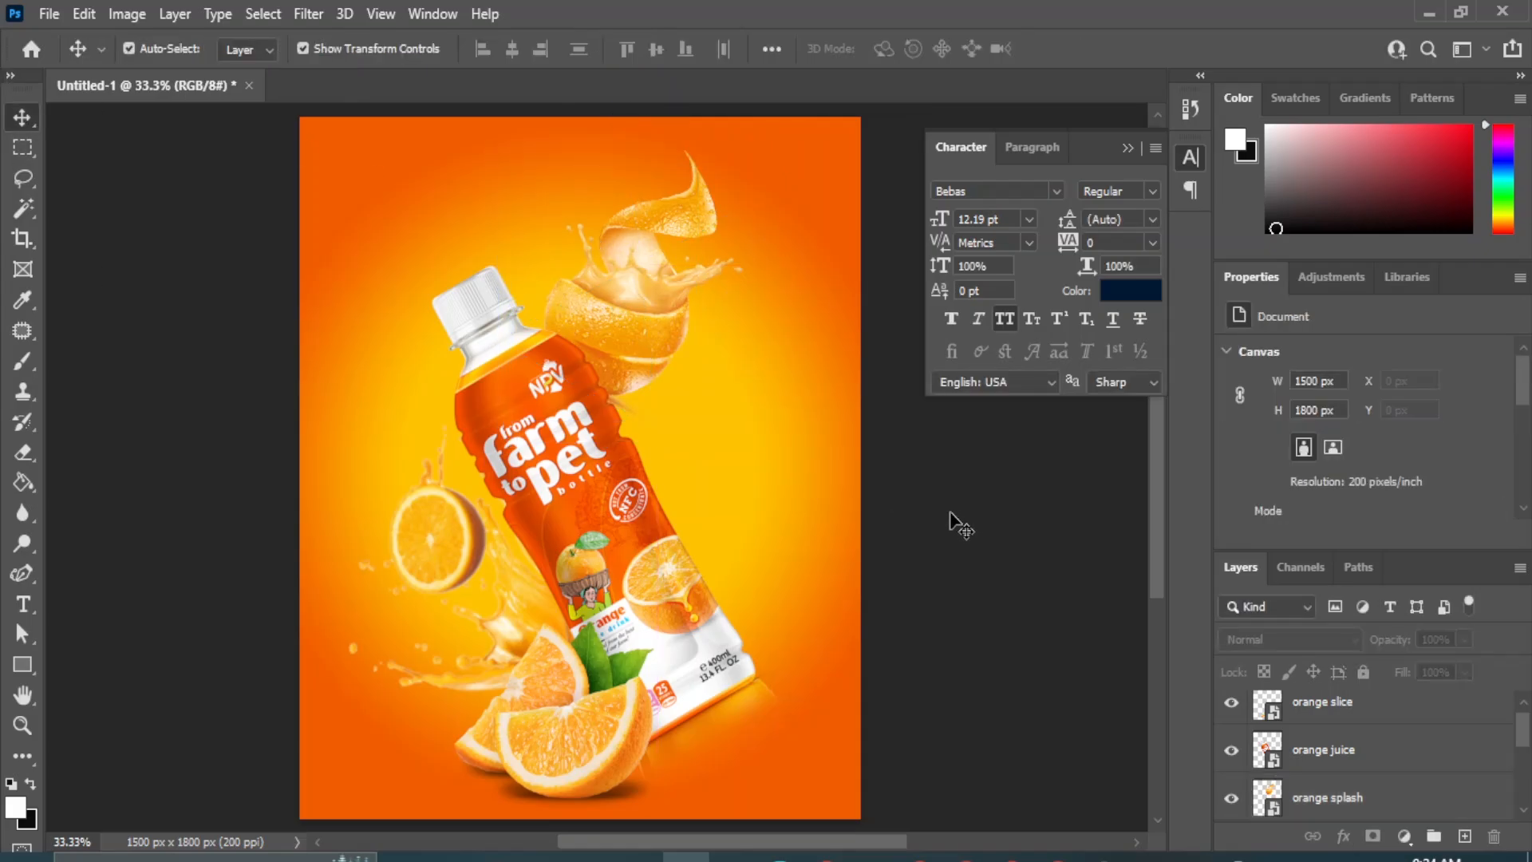
# - Apply a Gaussian Blur with an adjusted radius to the orange splash layer
pyautogui.click(614, 335)
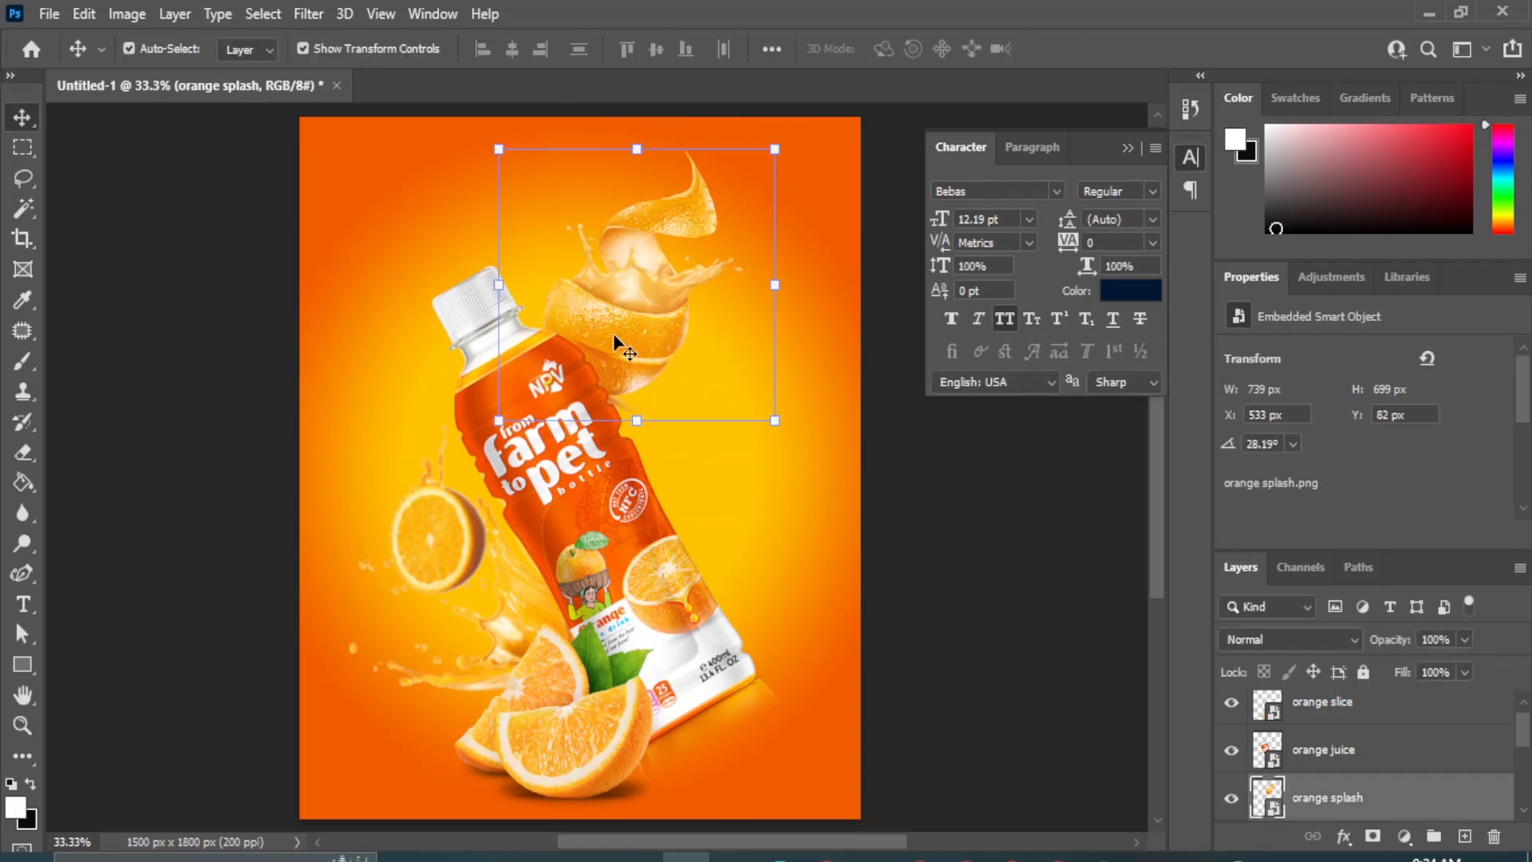
pyautogui.click(310, 13)
pyautogui.moveTo(375, 313)
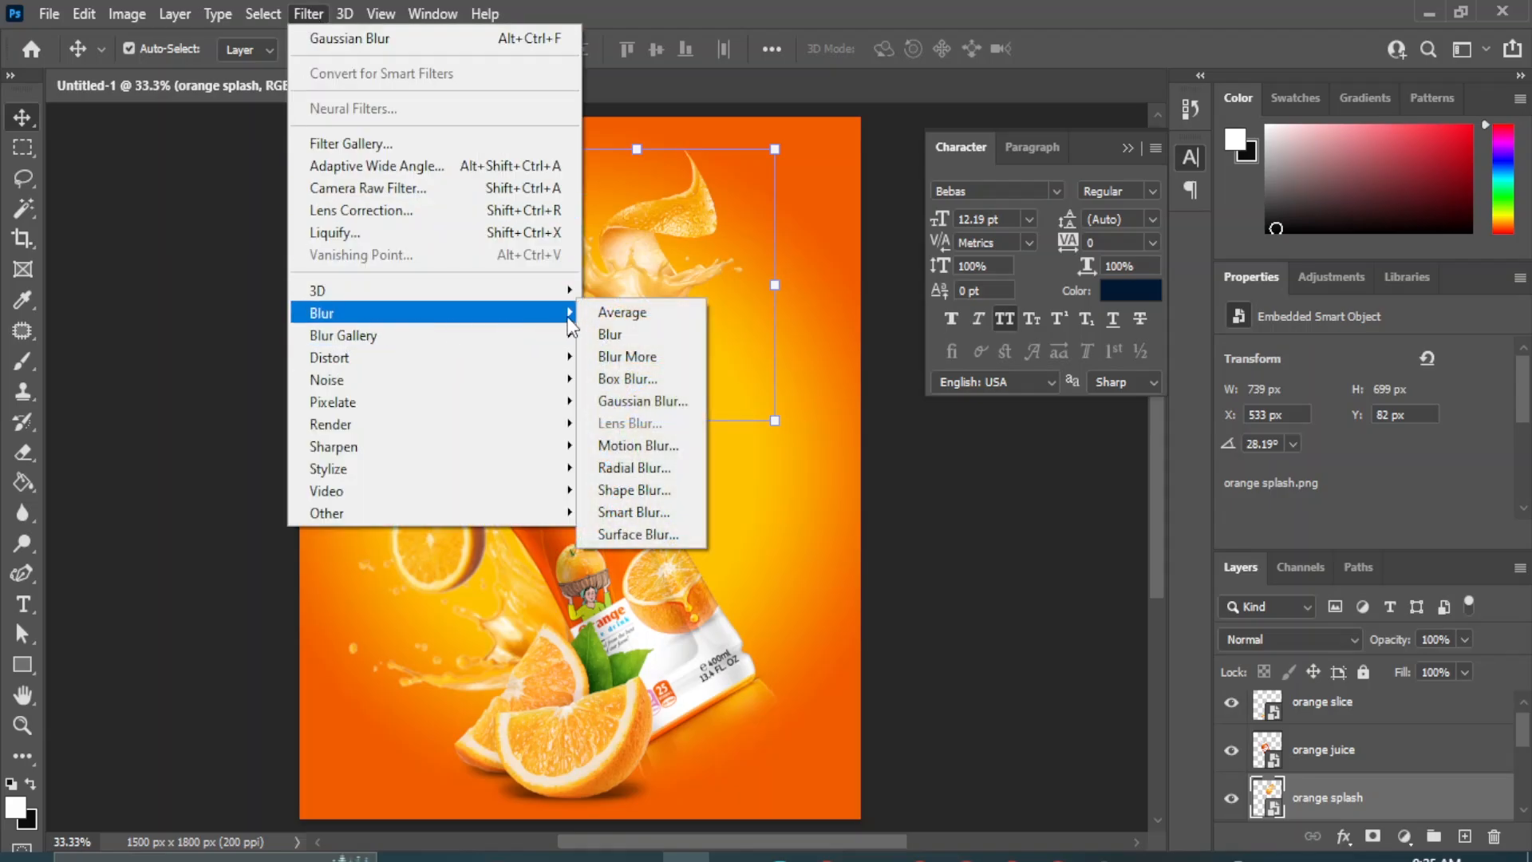
pyautogui.click(639, 400)
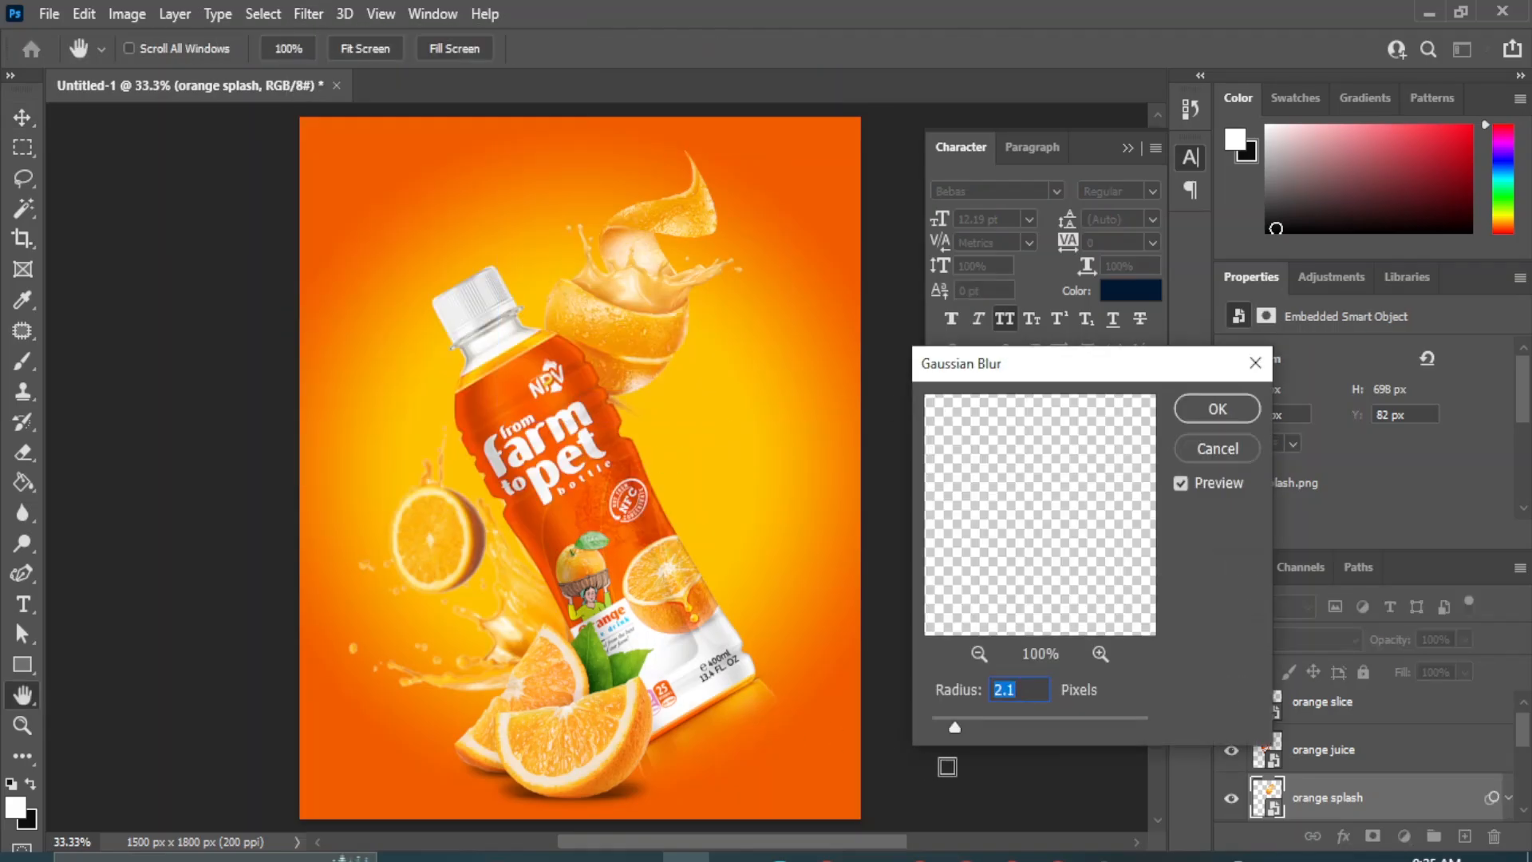
pyautogui.moveTo(956, 726); pyautogui.dragTo(917, 707)
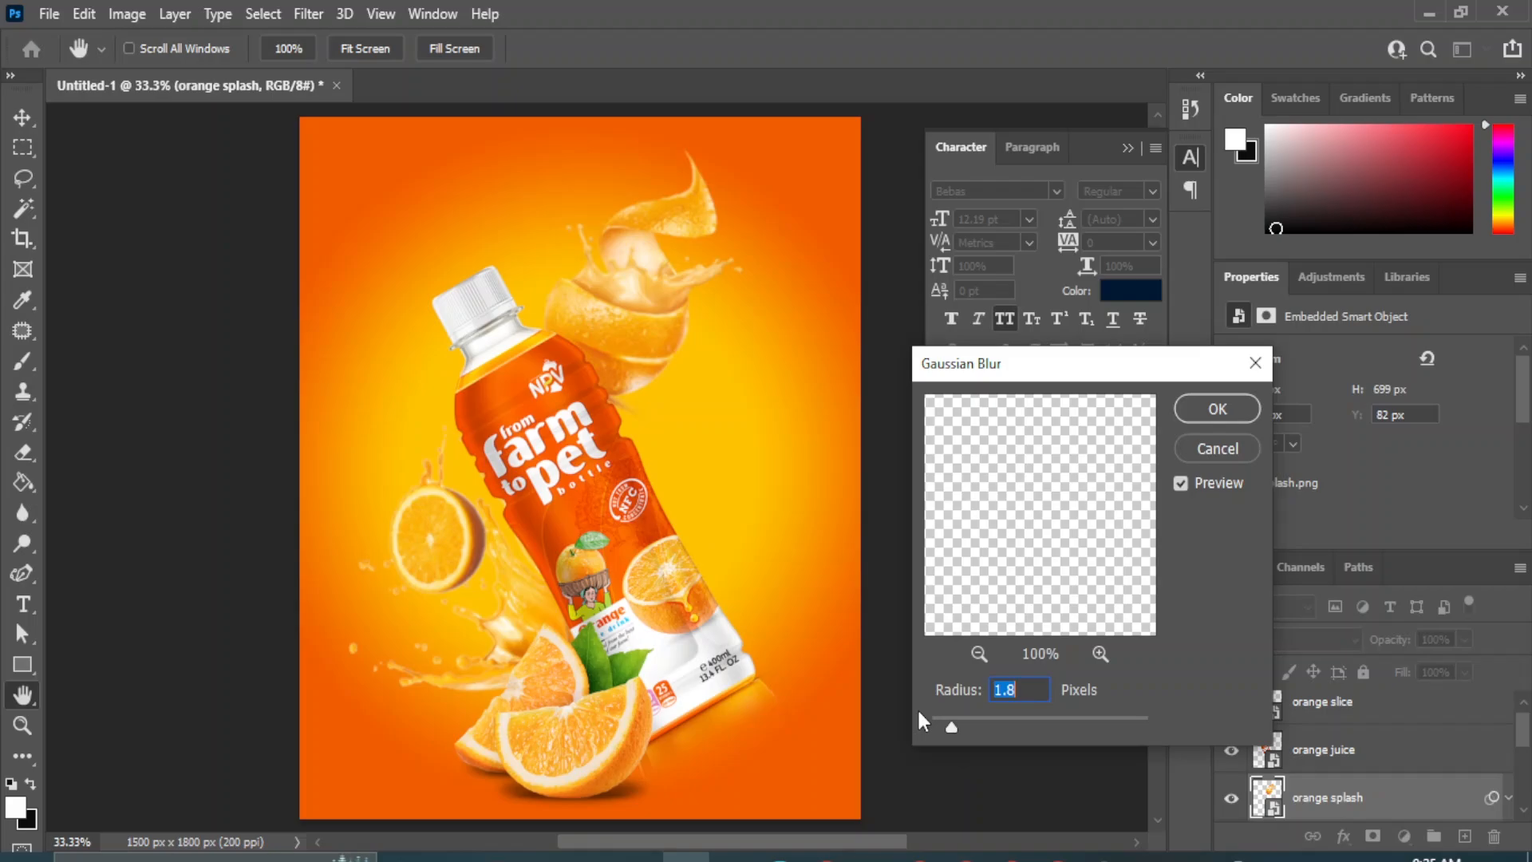
pyautogui.click(1217, 408)
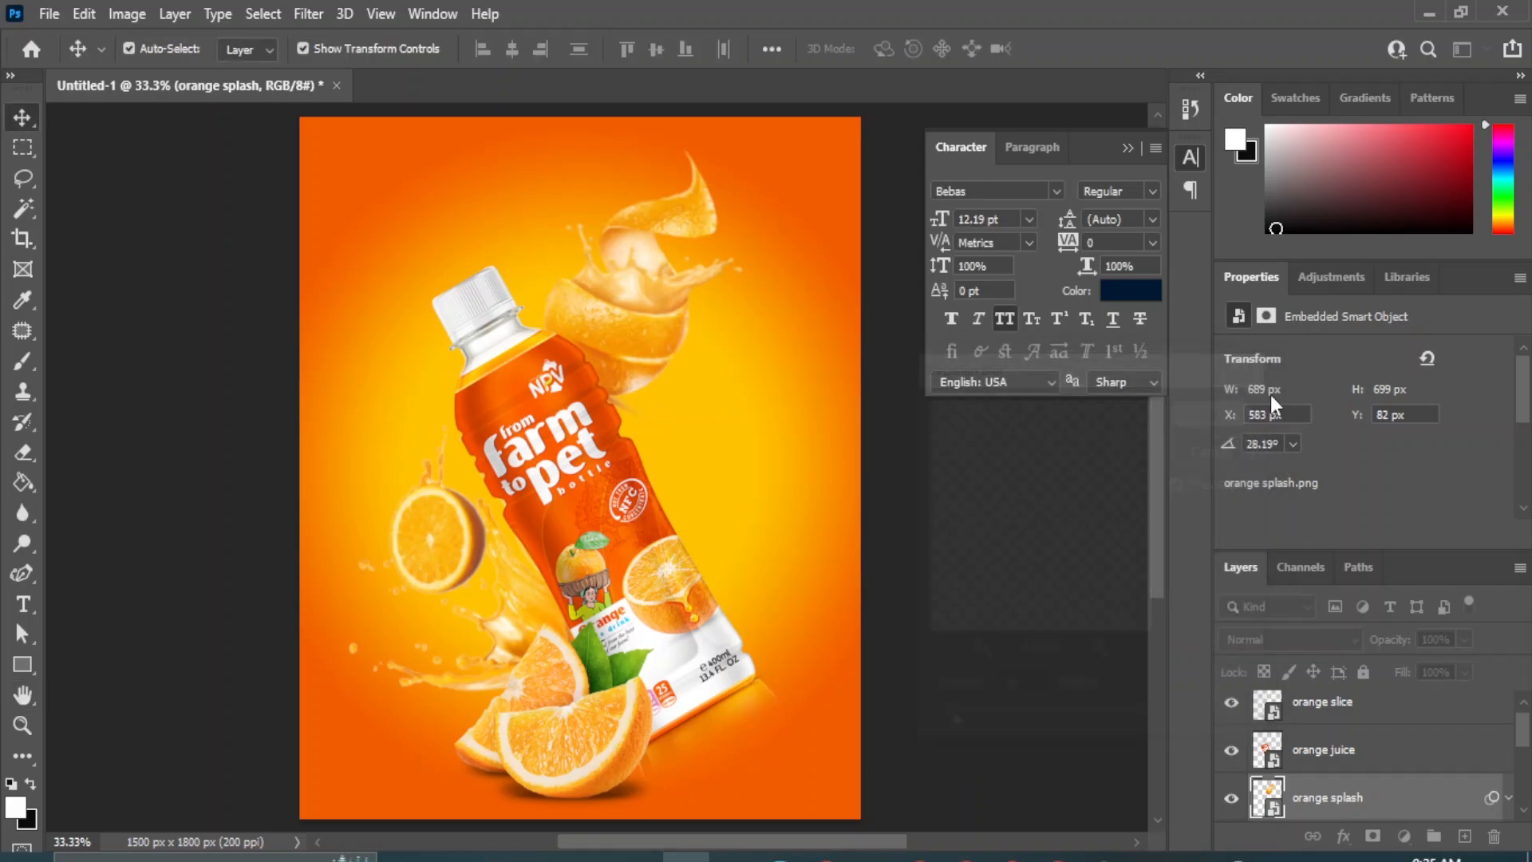
pyautogui.click(1024, 551)
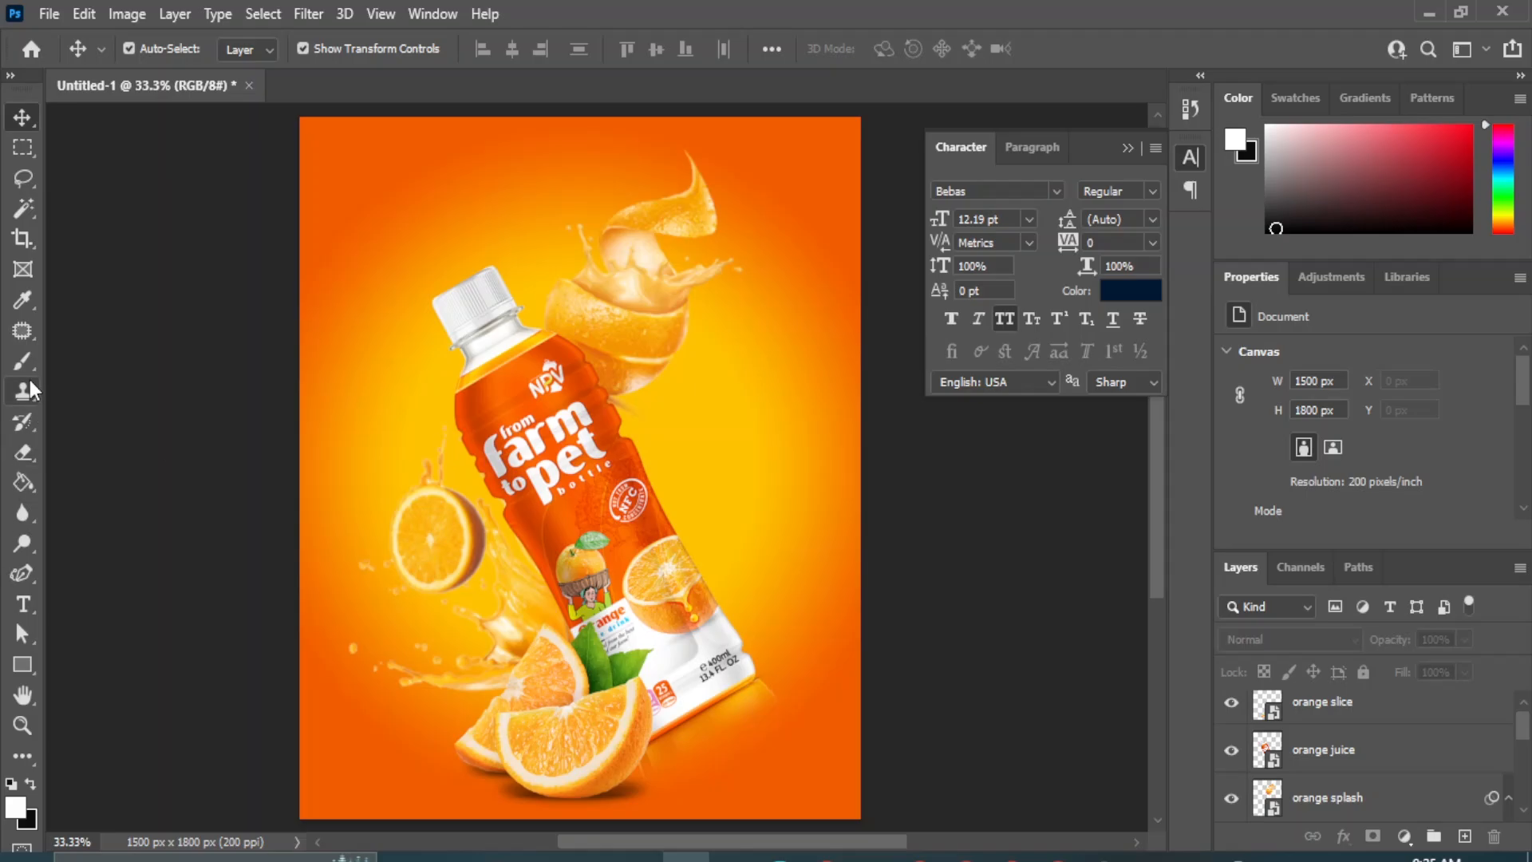
# - Add the text "orange" on the yellow background to the right of the bottle
pyautogui.click(22, 604)
pyautogui.click(223, 605)
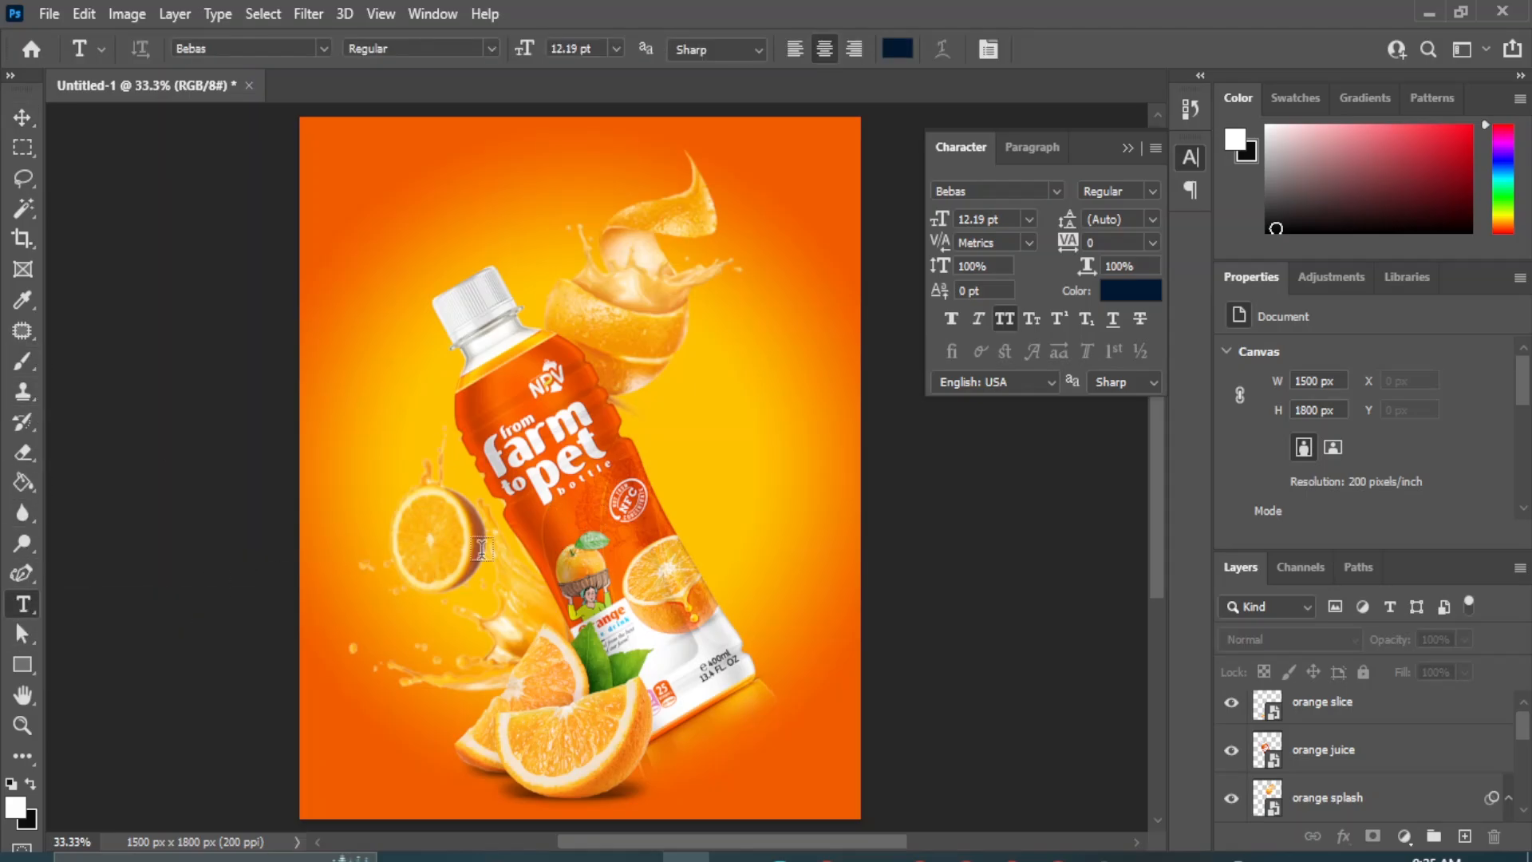
pyautogui.click(709, 461)
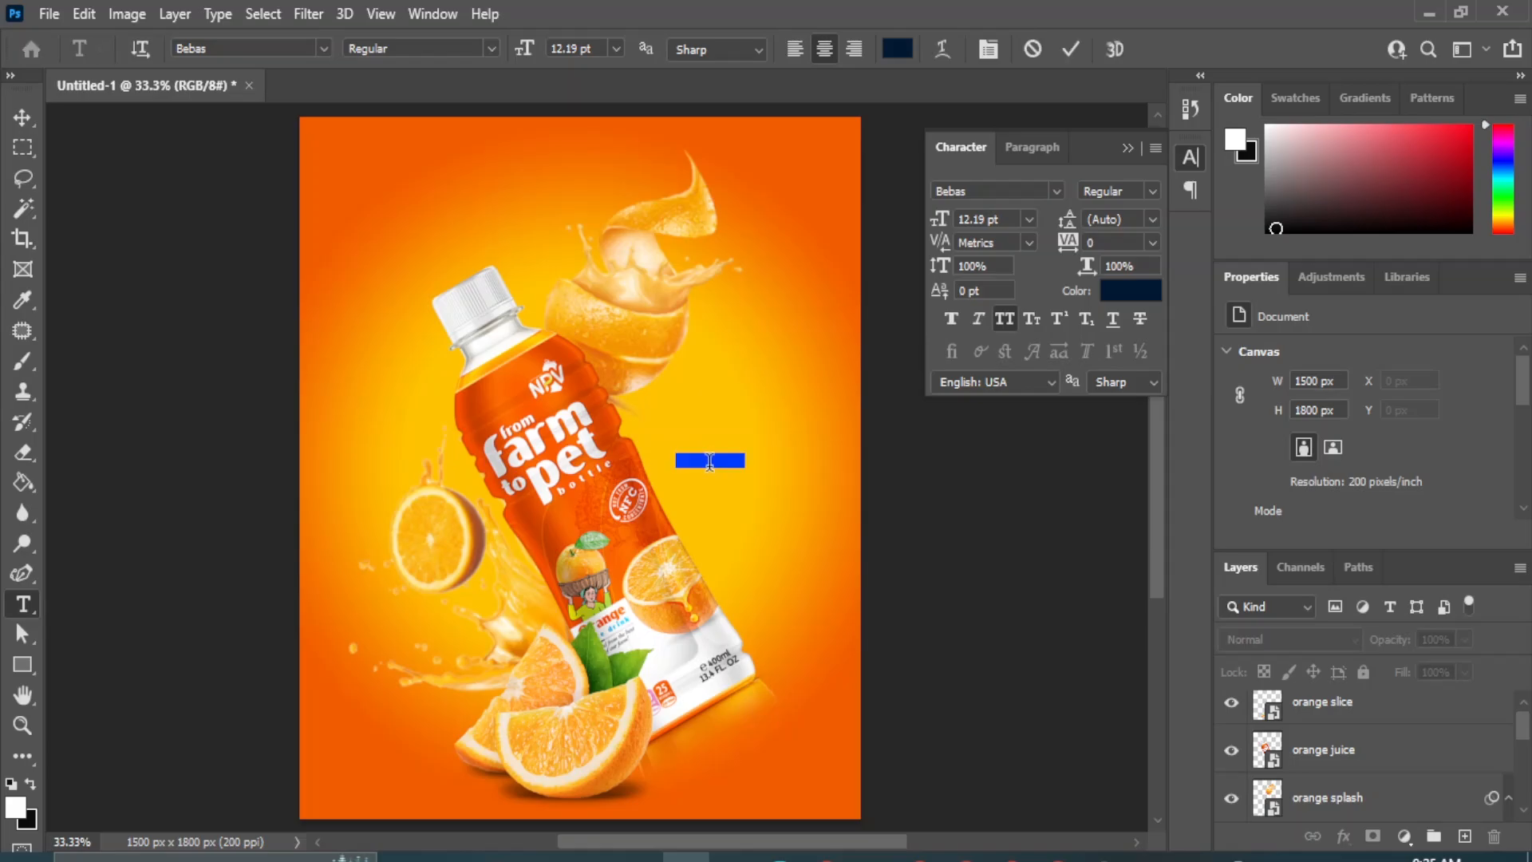
pyautogui.press('BackSpace')
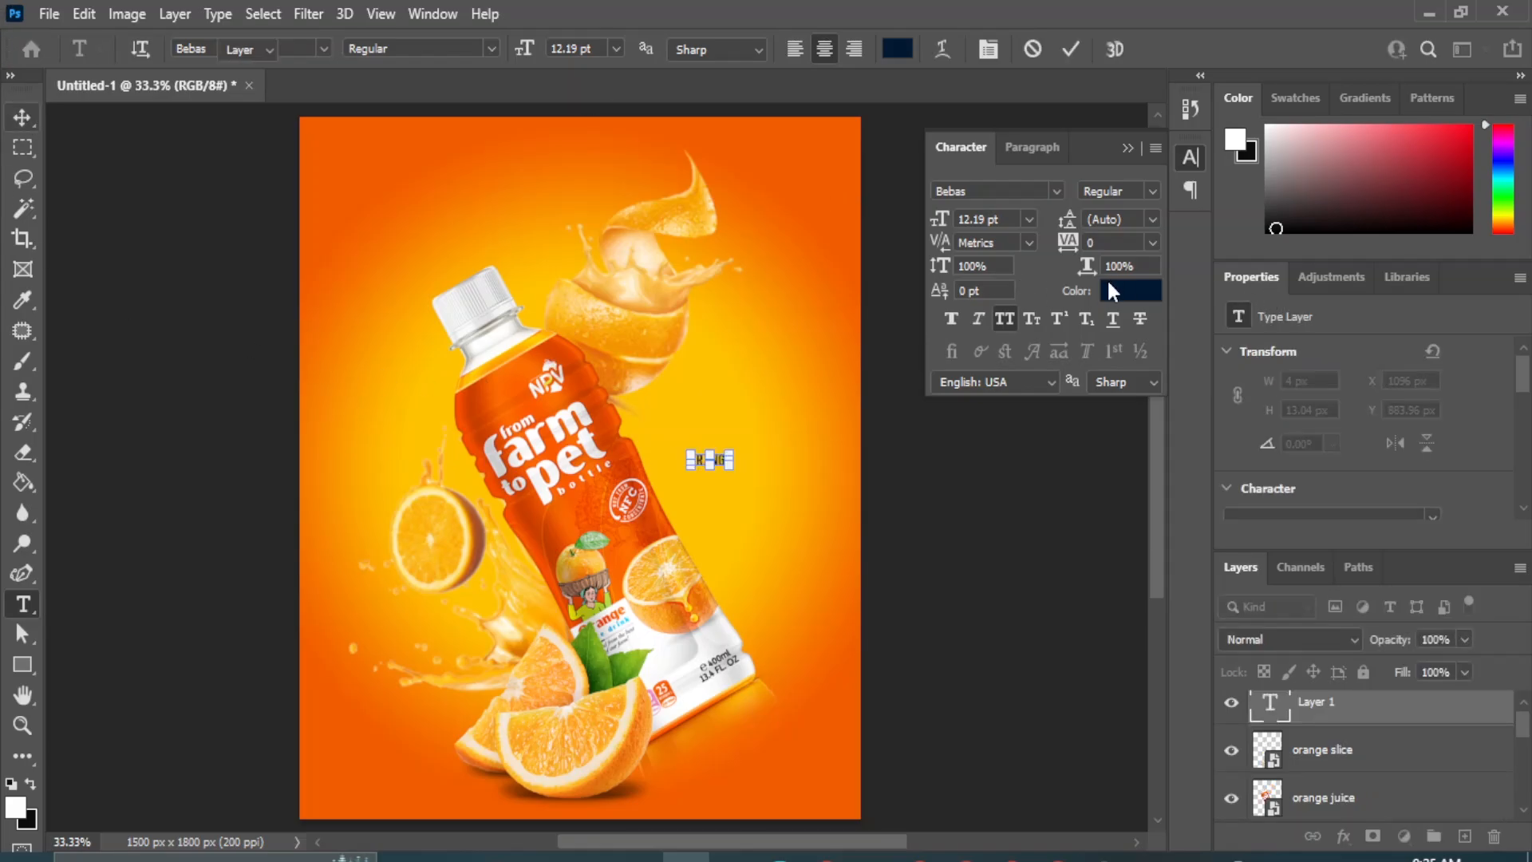
# - Set the orange text to the Poppins Black Italic font at 30 pt
pyautogui.click(983, 191)
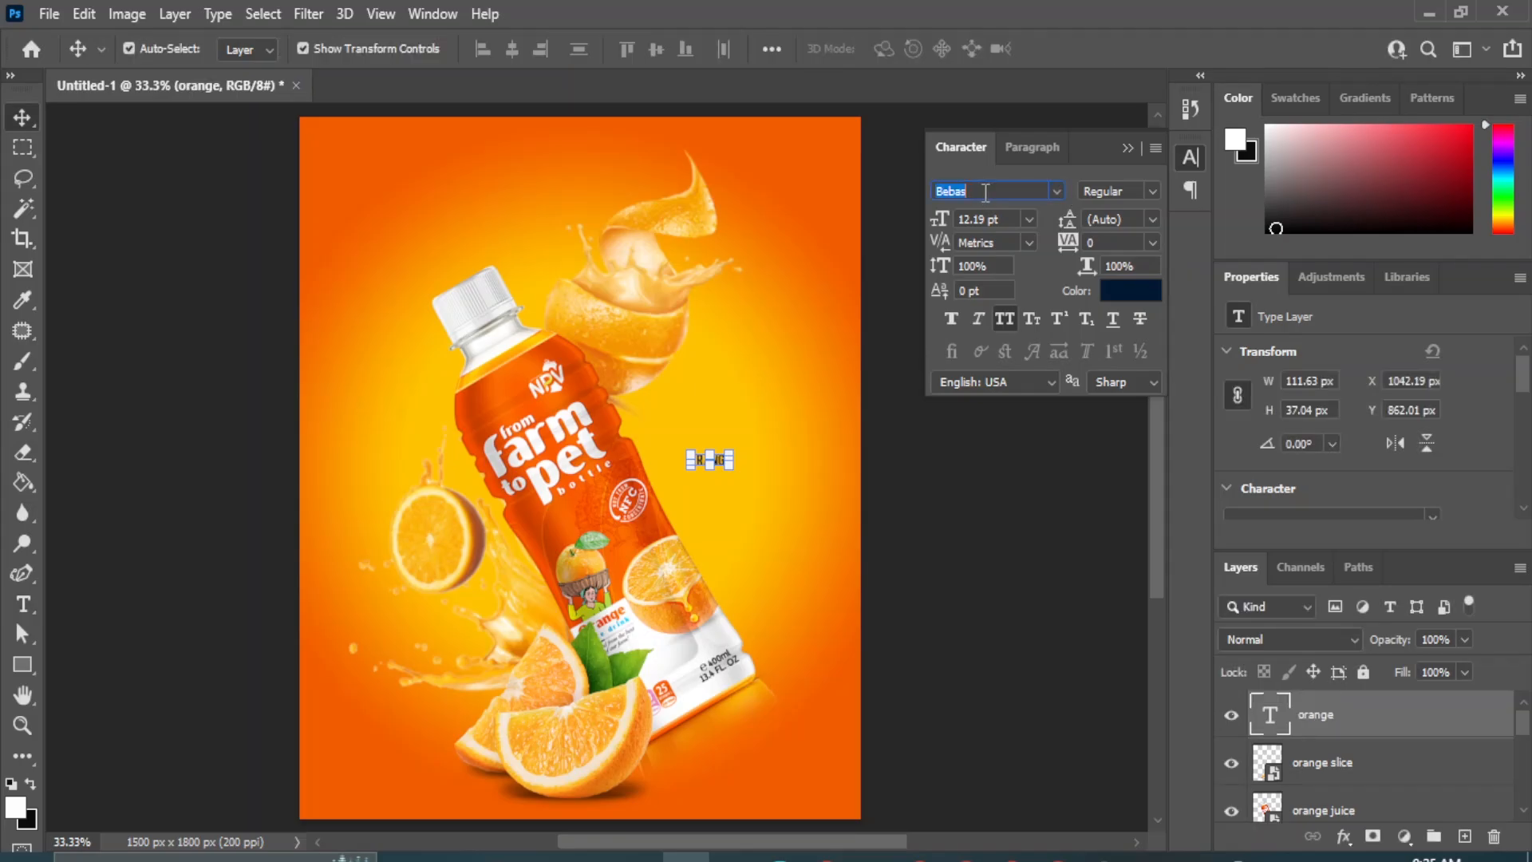
pyautogui.write('pop')
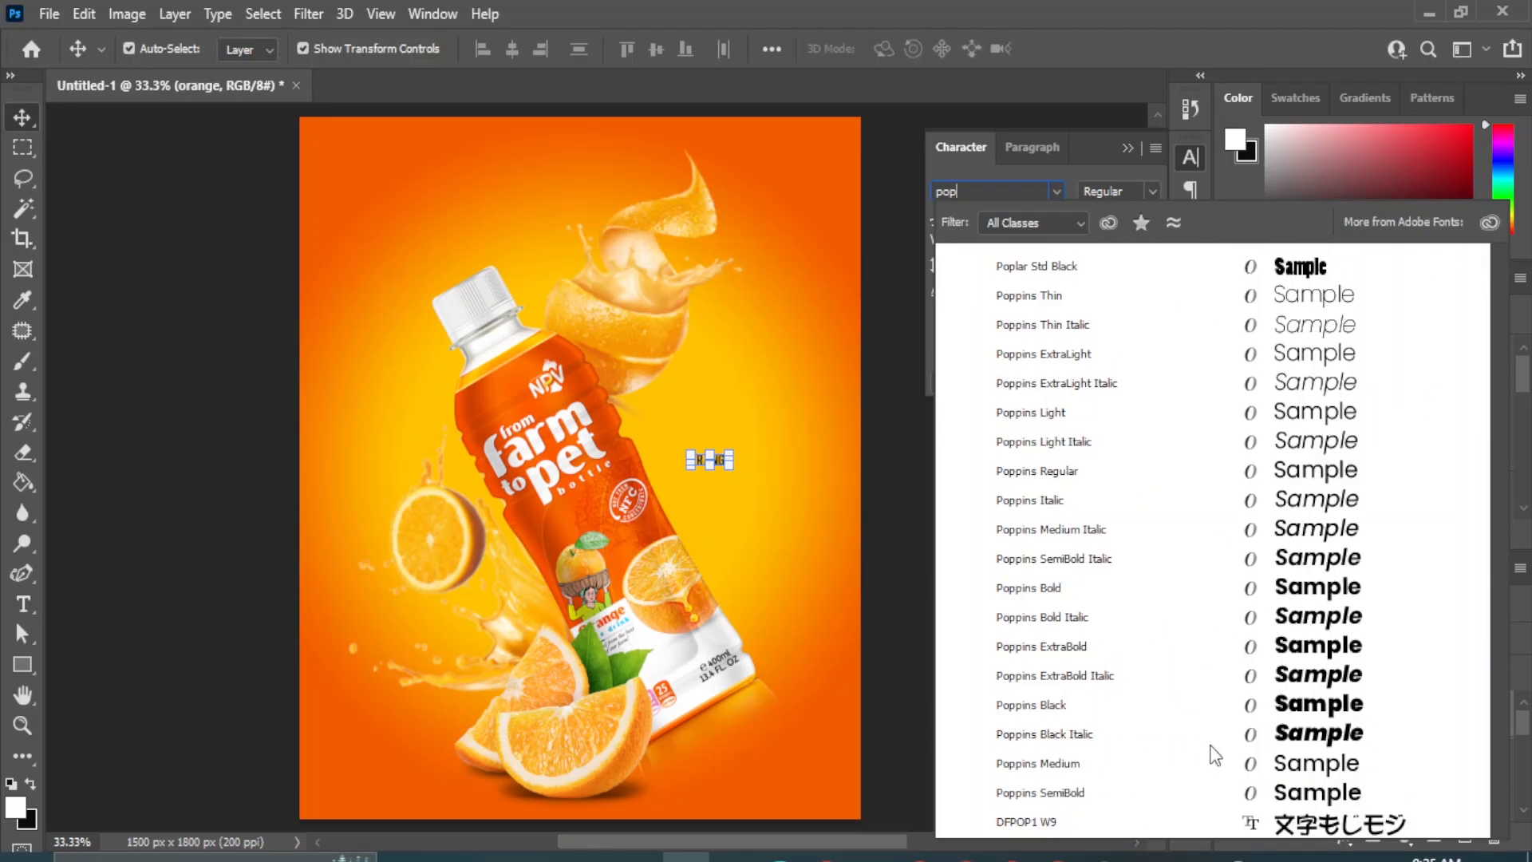
pyautogui.press('Down')
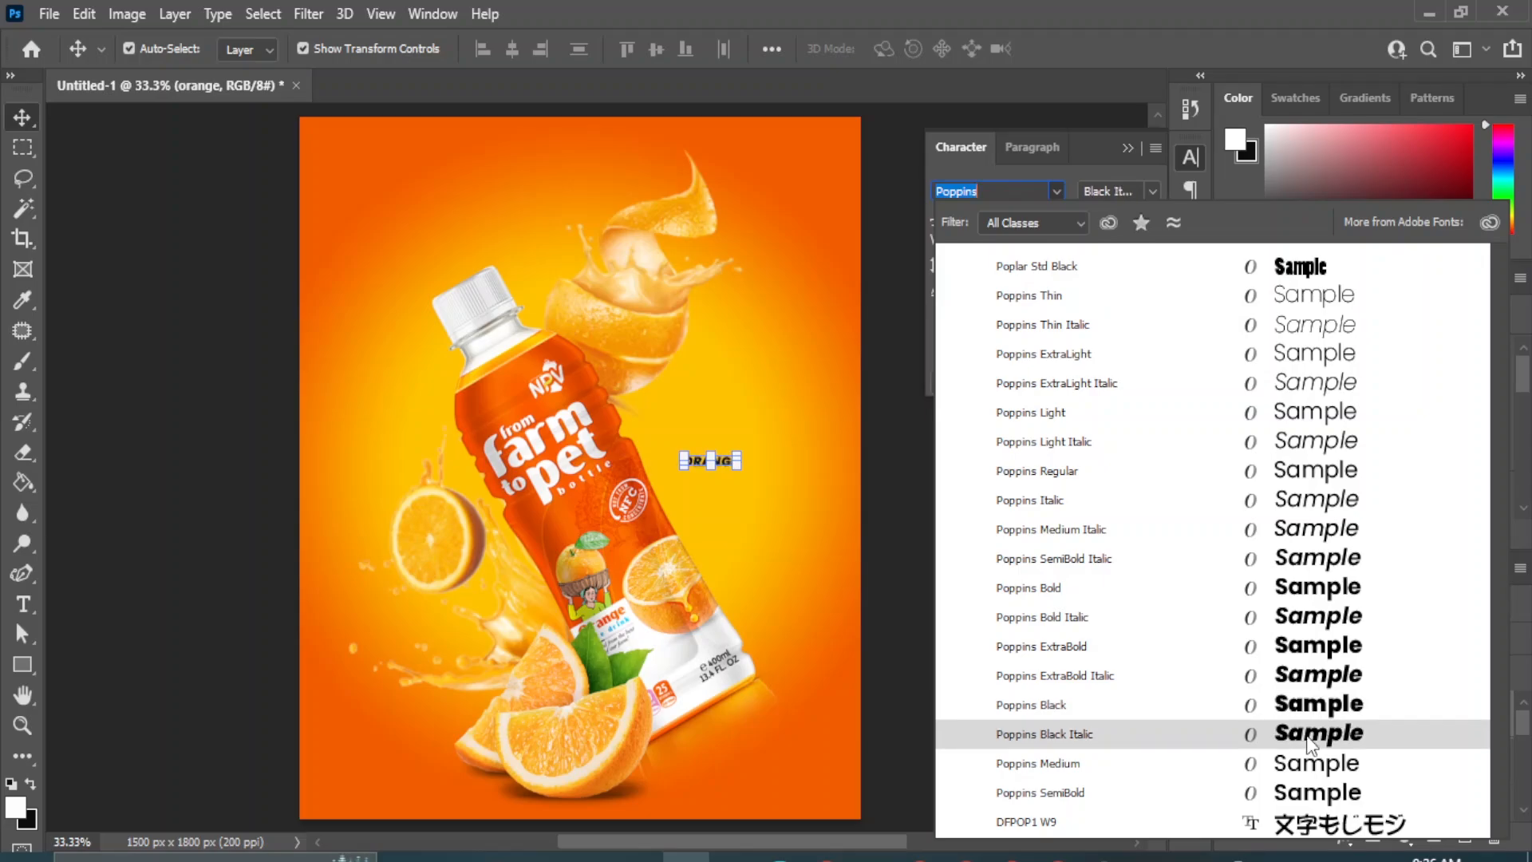
pyautogui.click(1308, 739)
pyautogui.click(1028, 218)
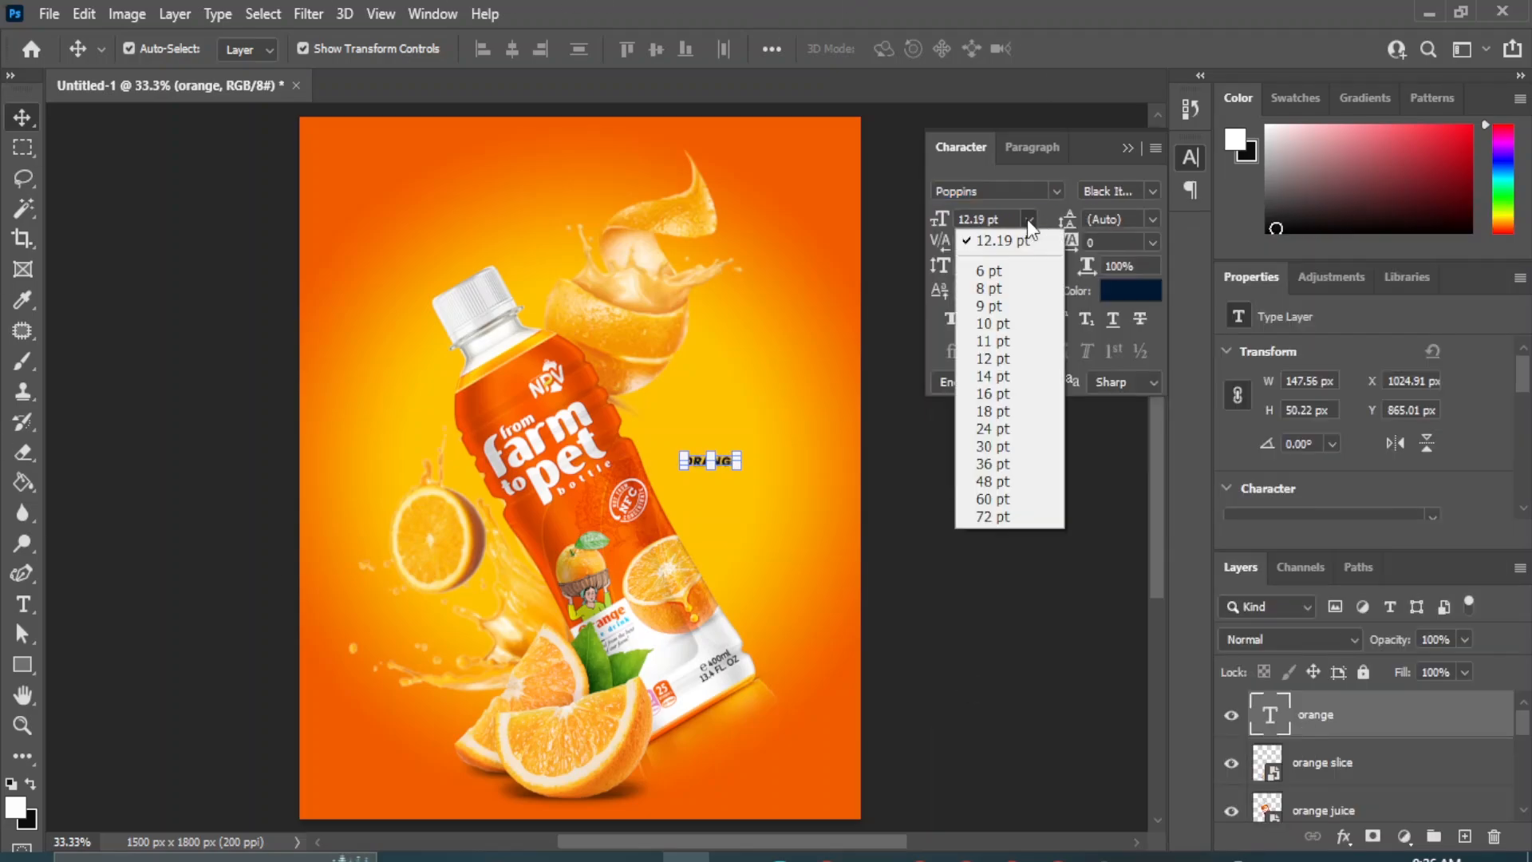
pyautogui.click(1036, 446)
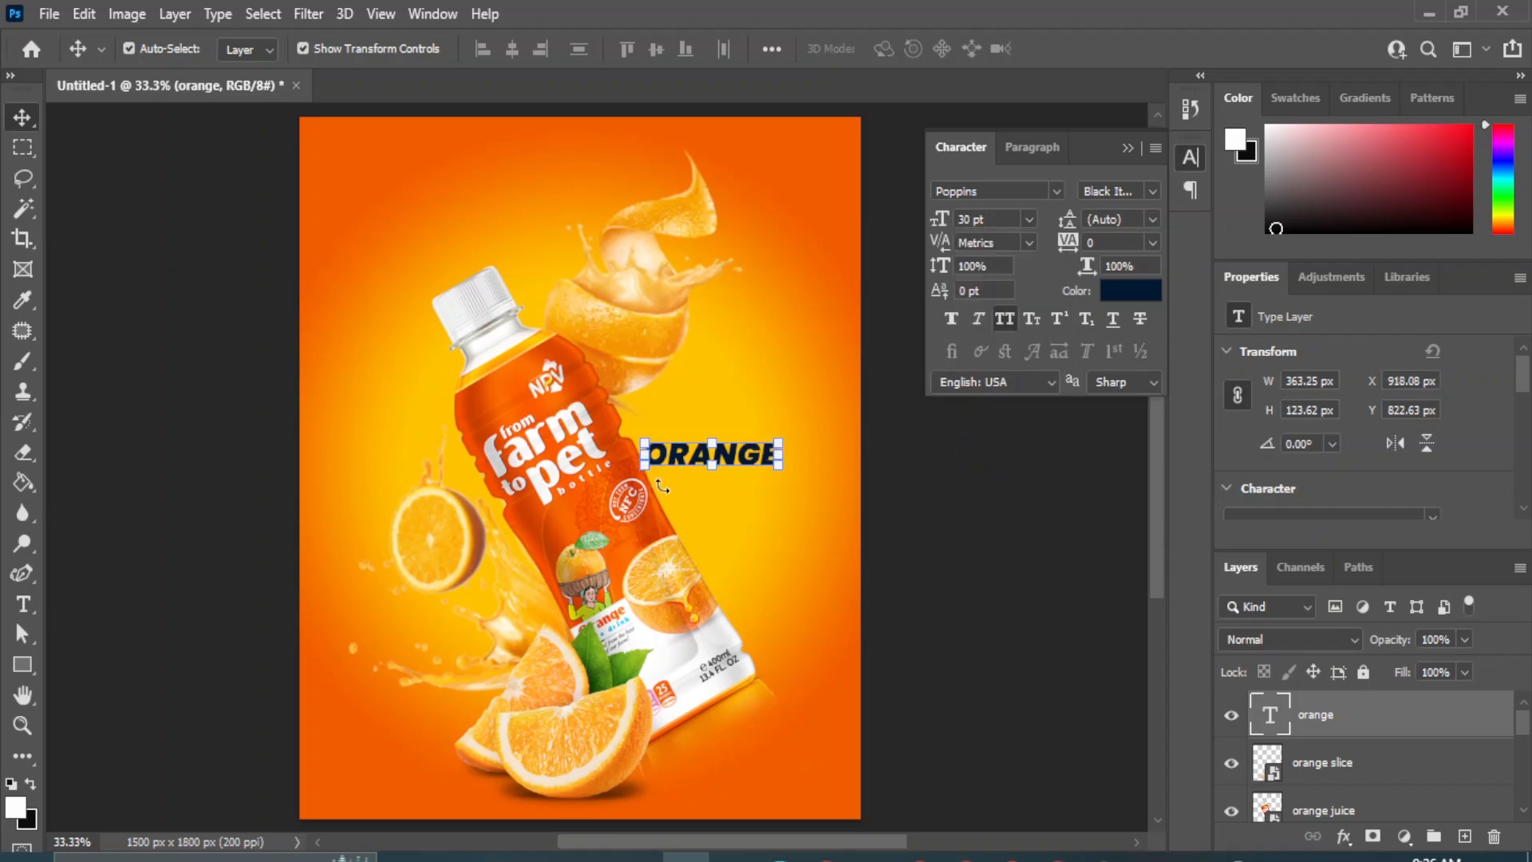
# - Enlarge the ORANGE text to about 37.6 pt and position it right of the bottle, just below the orange splash
pyautogui.moveTo(684, 463); pyautogui.dragTo(660, 413)
pyautogui.hotkey('ctrl', 'z')
pyautogui.moveTo(742, 379)
pyautogui.mouseDown()
pyautogui.moveTo(758, 373)
pyautogui.moveTo(754, 389)
pyautogui.moveTo(749, 372)
pyautogui.mouseUp()
pyautogui.press('Return')
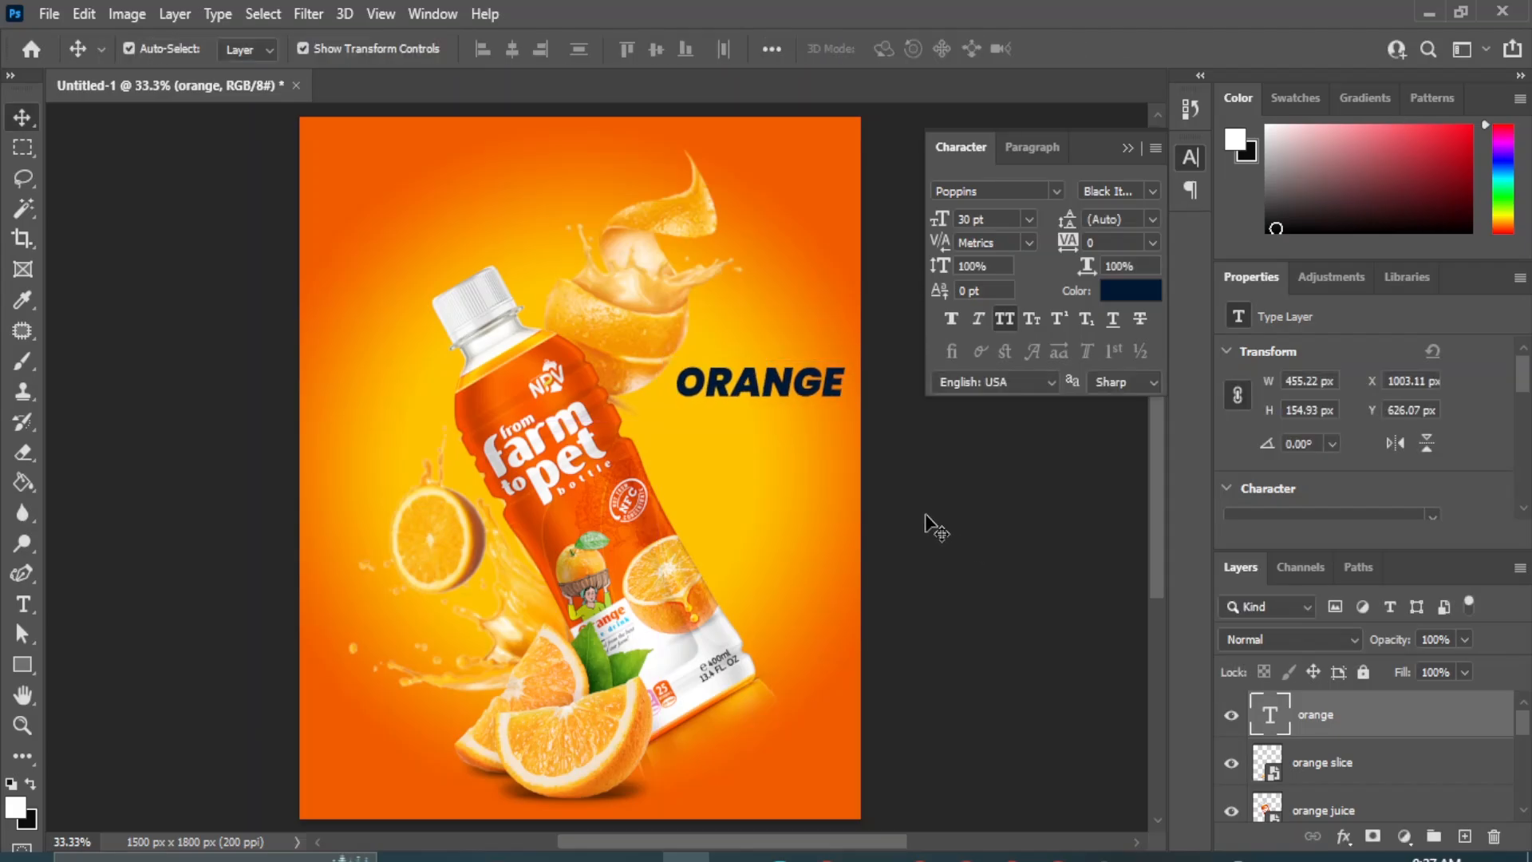
pyautogui.click(920, 506)
# - Add a white outside stroke about 7 px wide to the ORANGE text layer
pyautogui.click(746, 387)
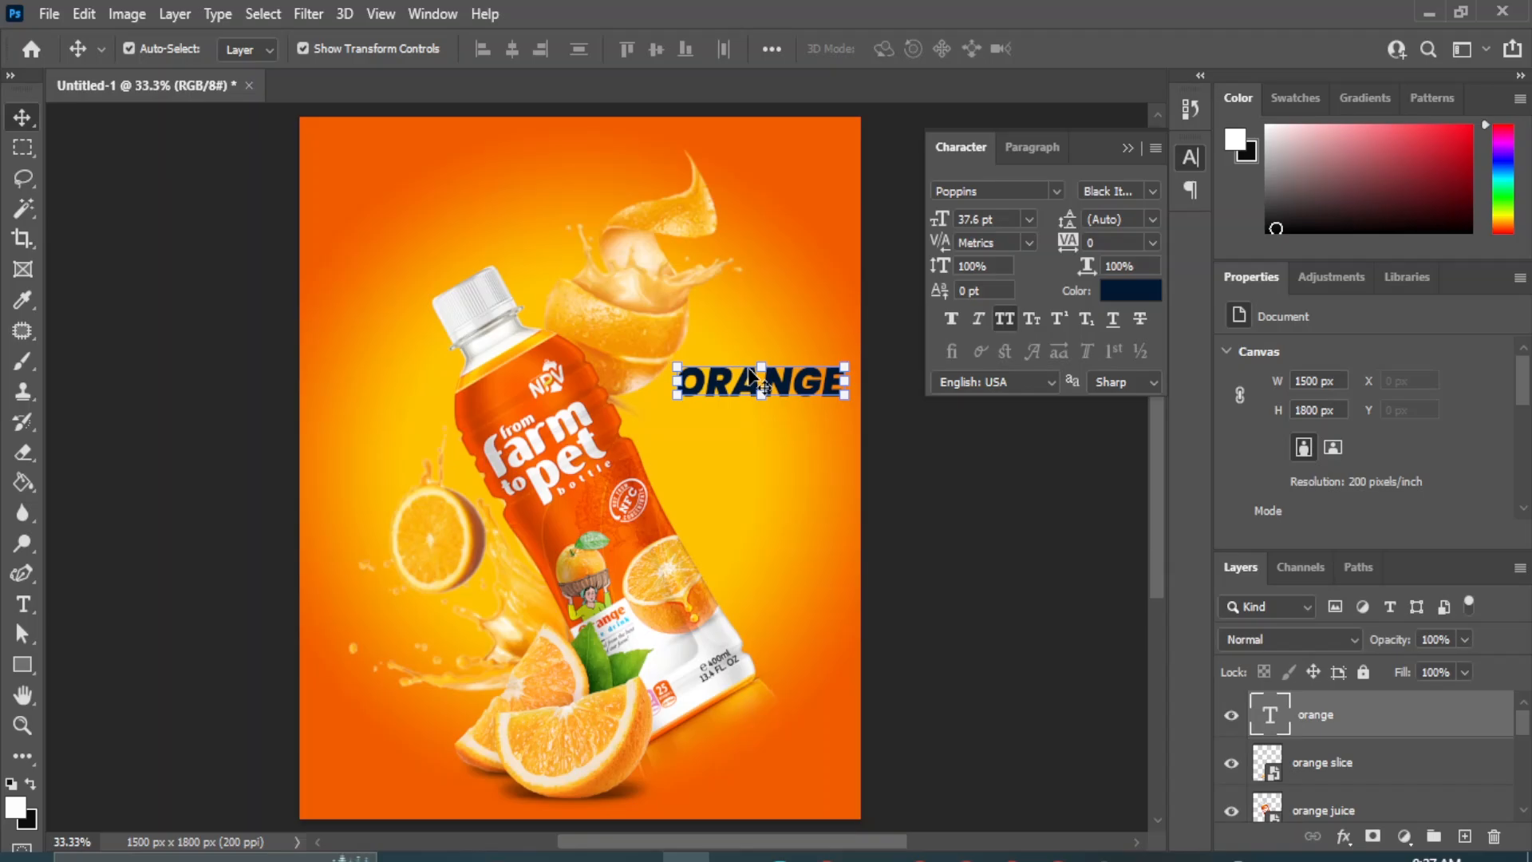
pyautogui.click(1344, 837)
pyautogui.click(1410, 609)
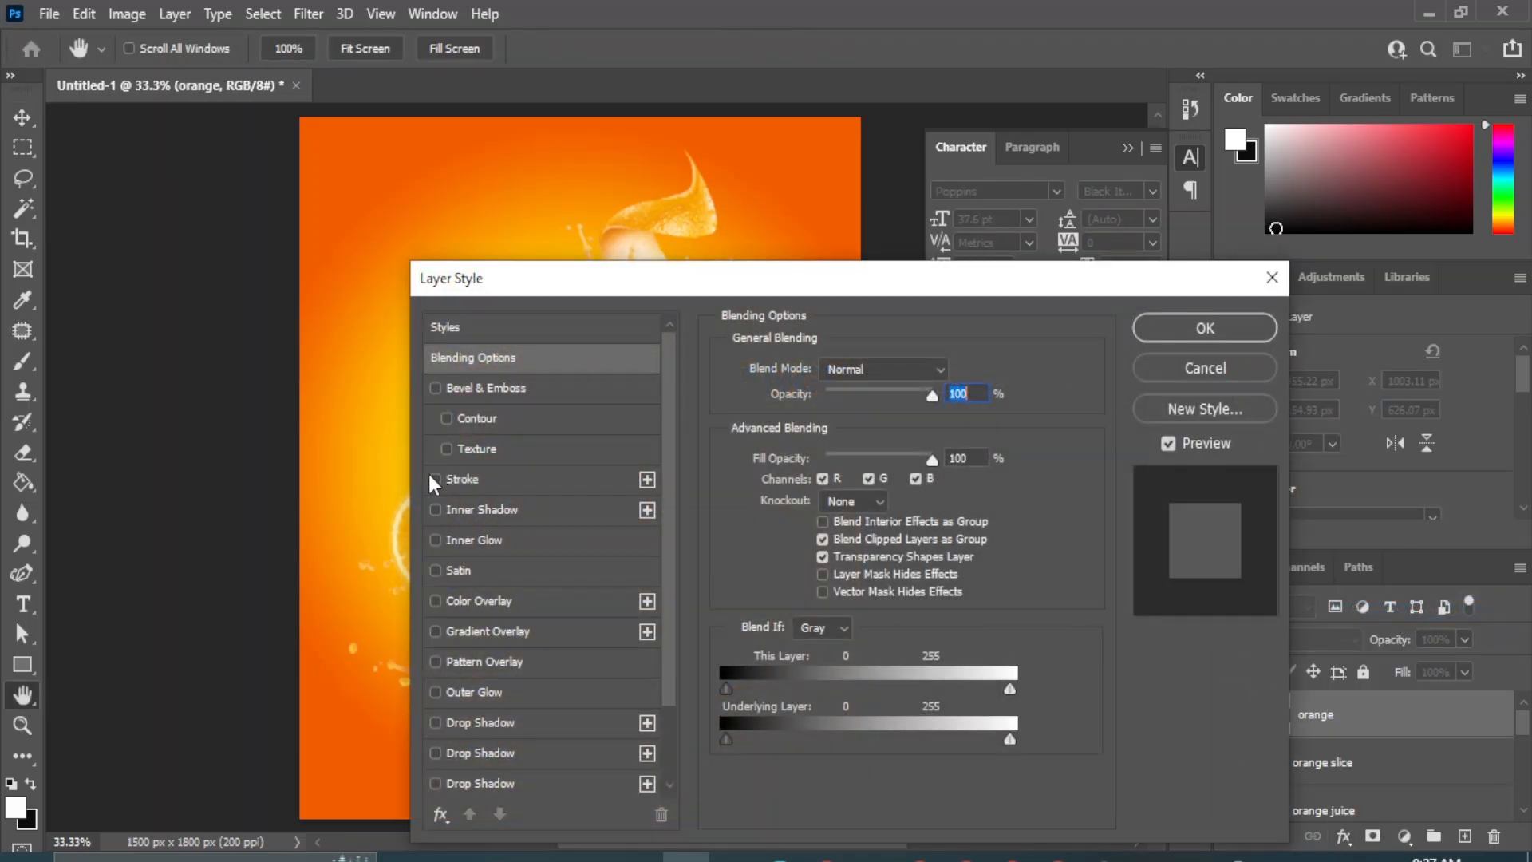
pyautogui.click(453, 478)
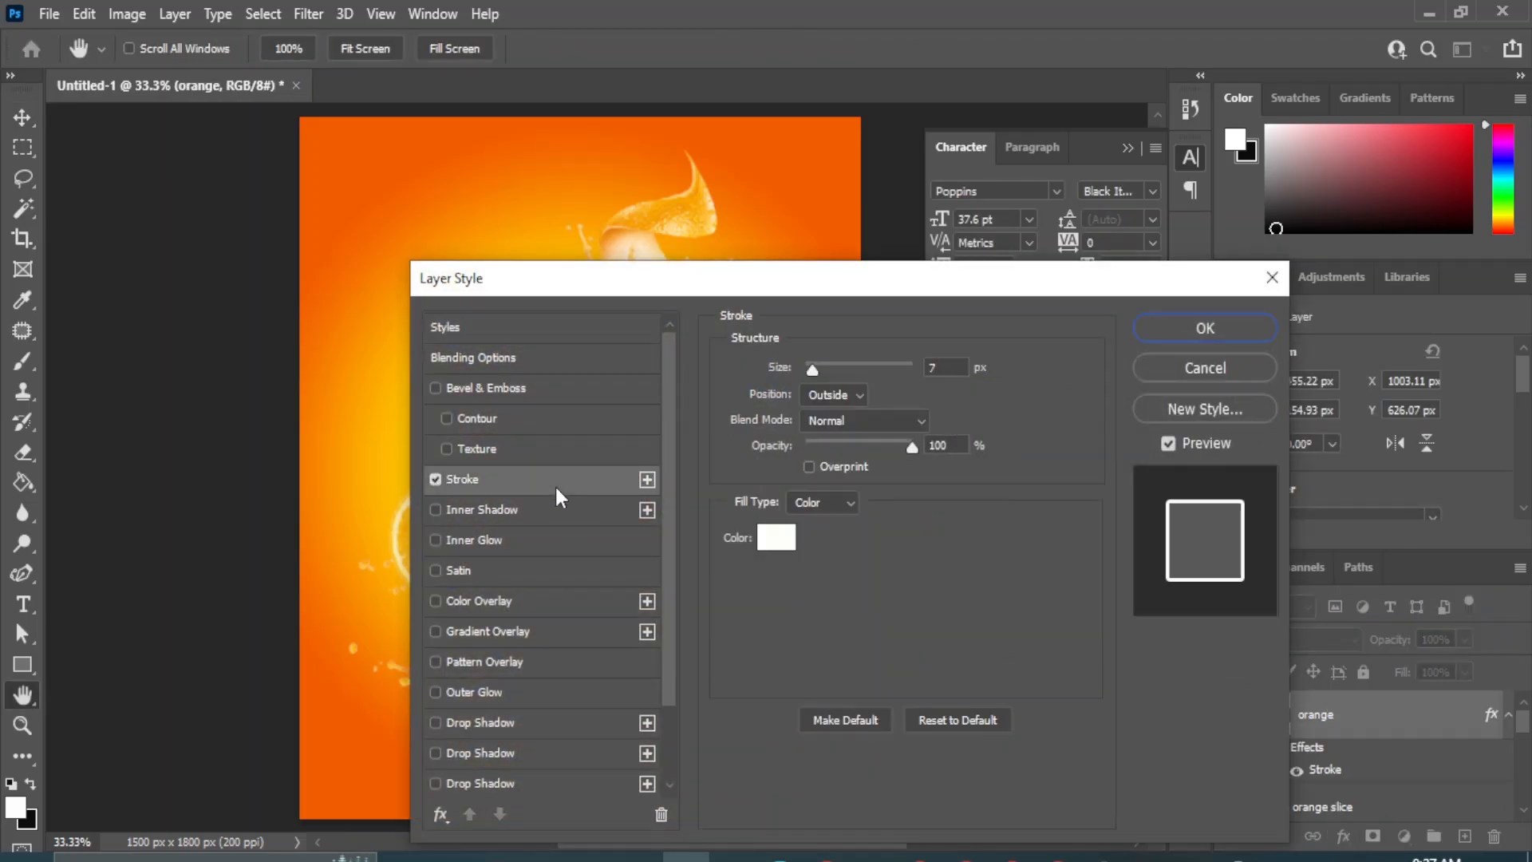
pyautogui.moveTo(644, 289)
pyautogui.mouseDown()
pyautogui.moveTo(1015, 473)
pyautogui.moveTo(977, 470)
pyautogui.mouseUp()
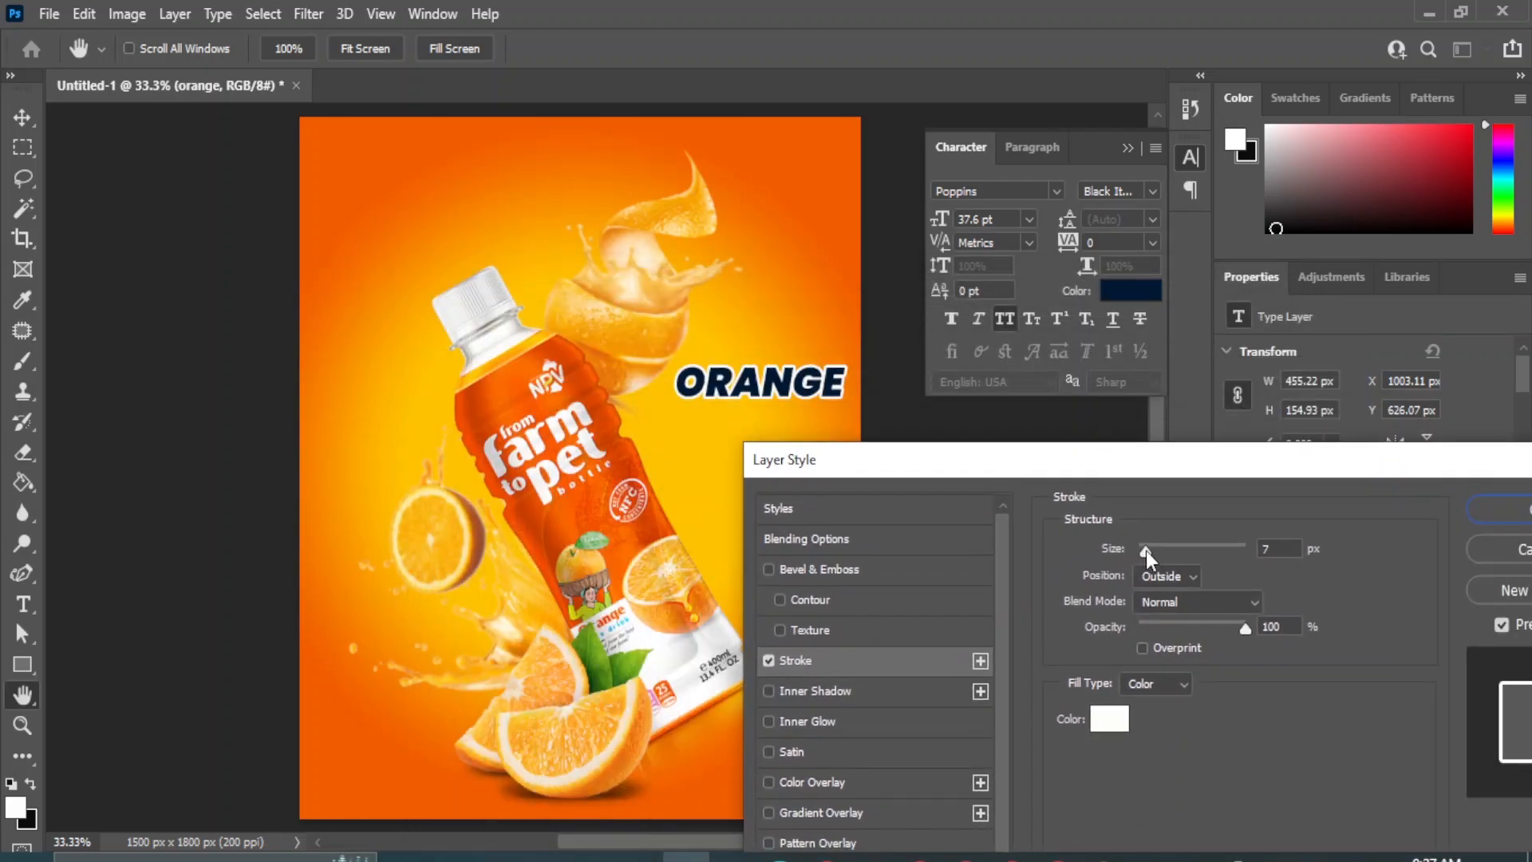
pyautogui.moveTo(1146, 550)
pyautogui.mouseDown()
pyautogui.moveTo(1160, 548)
pyautogui.moveTo(1148, 553)
pyautogui.mouseUp()
pyautogui.moveTo(1037, 471); pyautogui.dragTo(766, 387)
pyautogui.click(1261, 427)
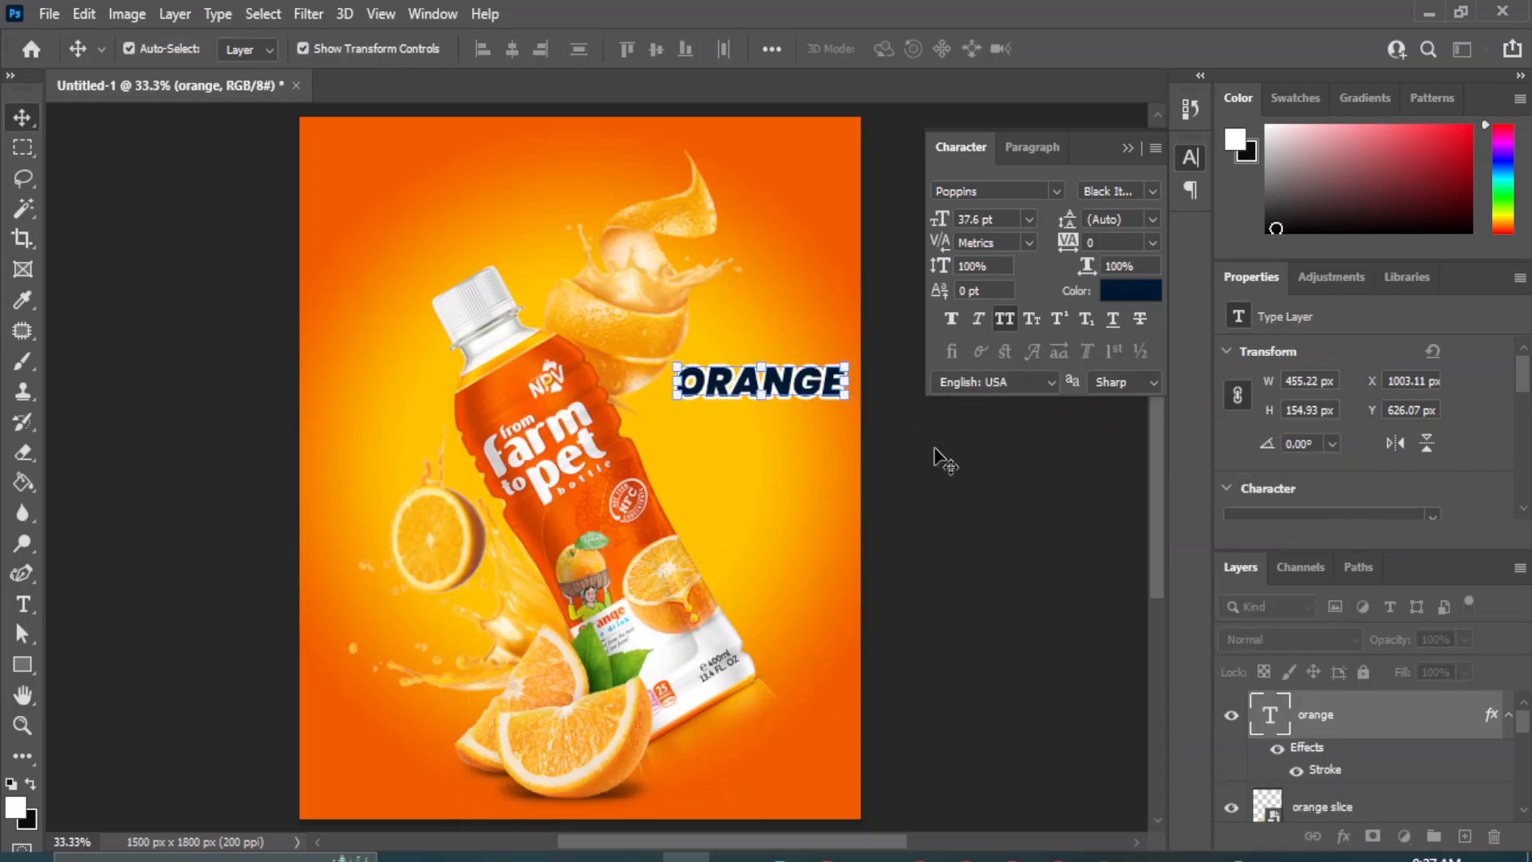
# - Recolor the ORANGE text to dark orange c73e00, sampled from the bottle label
pyautogui.click(1137, 293)
pyautogui.click(527, 512)
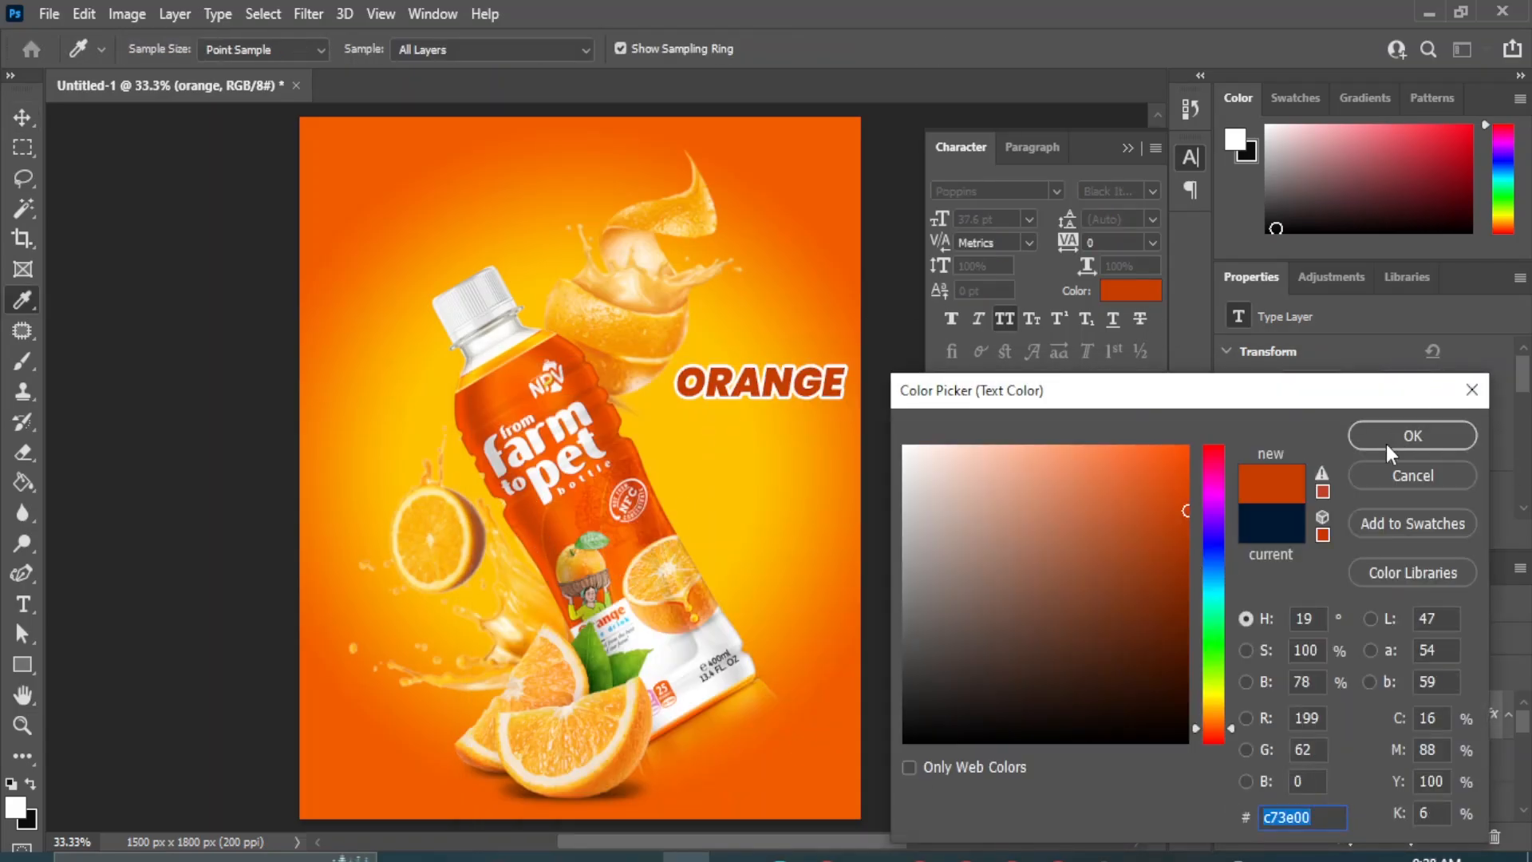
pyautogui.click(1412, 436)
# - Give the ORANGE text stacked drop shadows, setting the first to 43% opacity, 3 px distance, 8% spread and 35 px size
pyautogui.click(1348, 839)
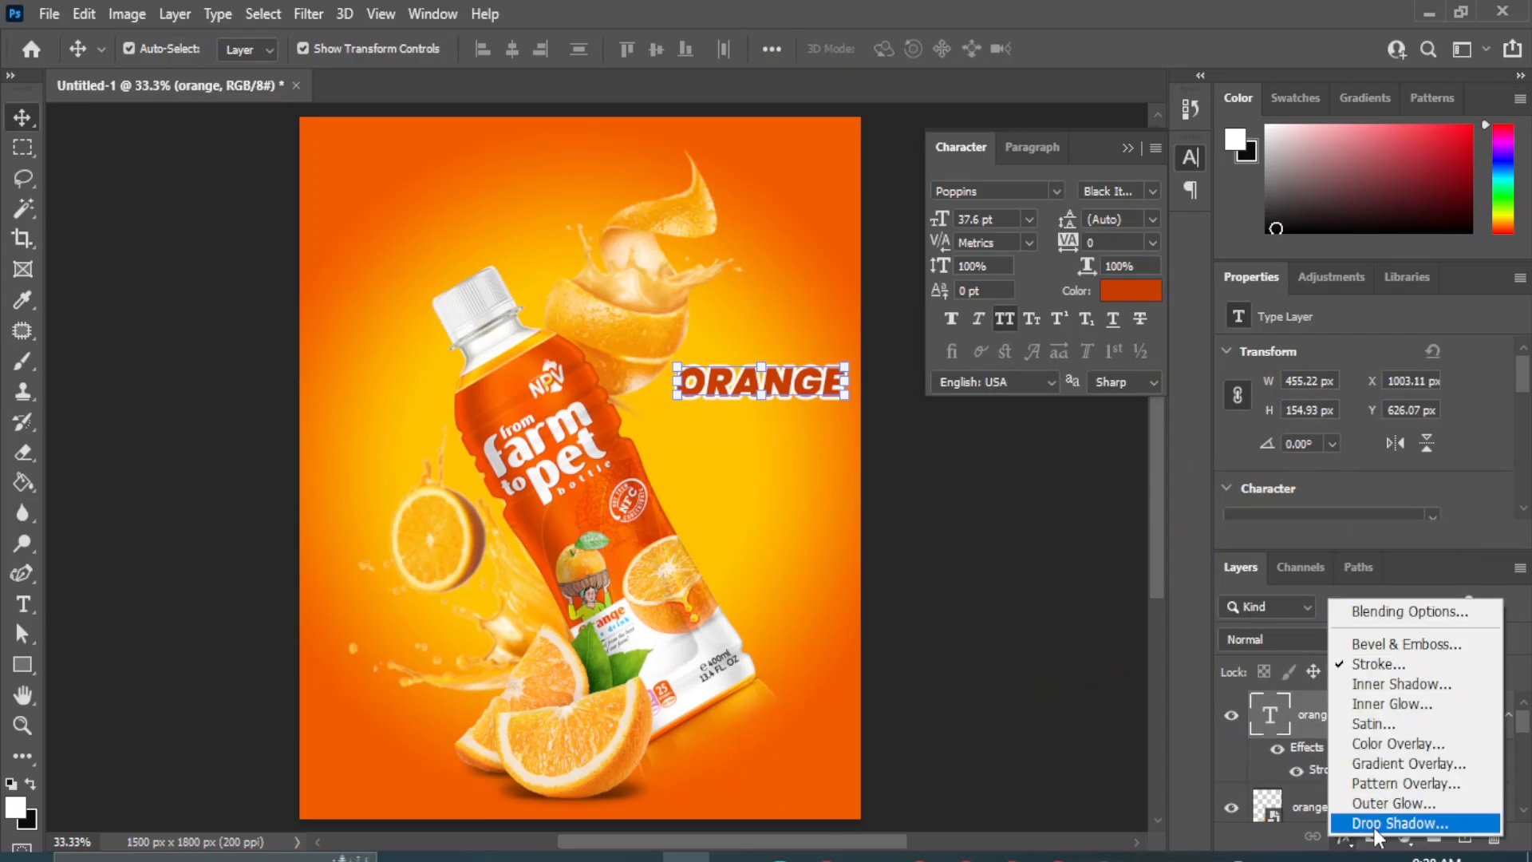
pyautogui.click(1376, 830)
pyautogui.moveTo(592, 288); pyautogui.dragTo(1047, 296)
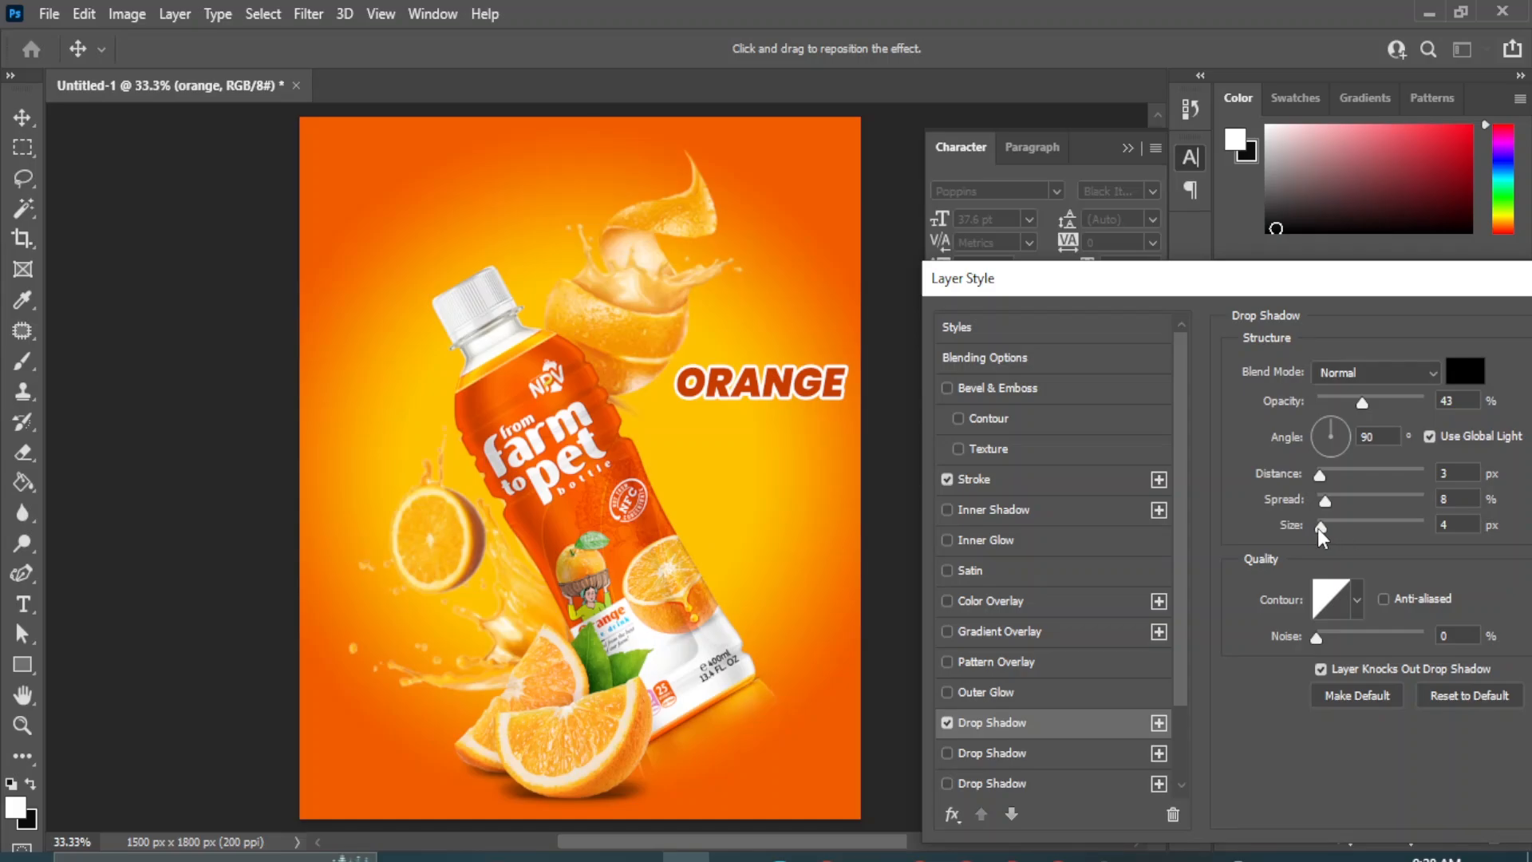
pyautogui.moveTo(1320, 527)
pyautogui.mouseDown()
pyautogui.moveTo(1352, 528)
pyautogui.moveTo(1324, 532)
pyautogui.mouseUp()
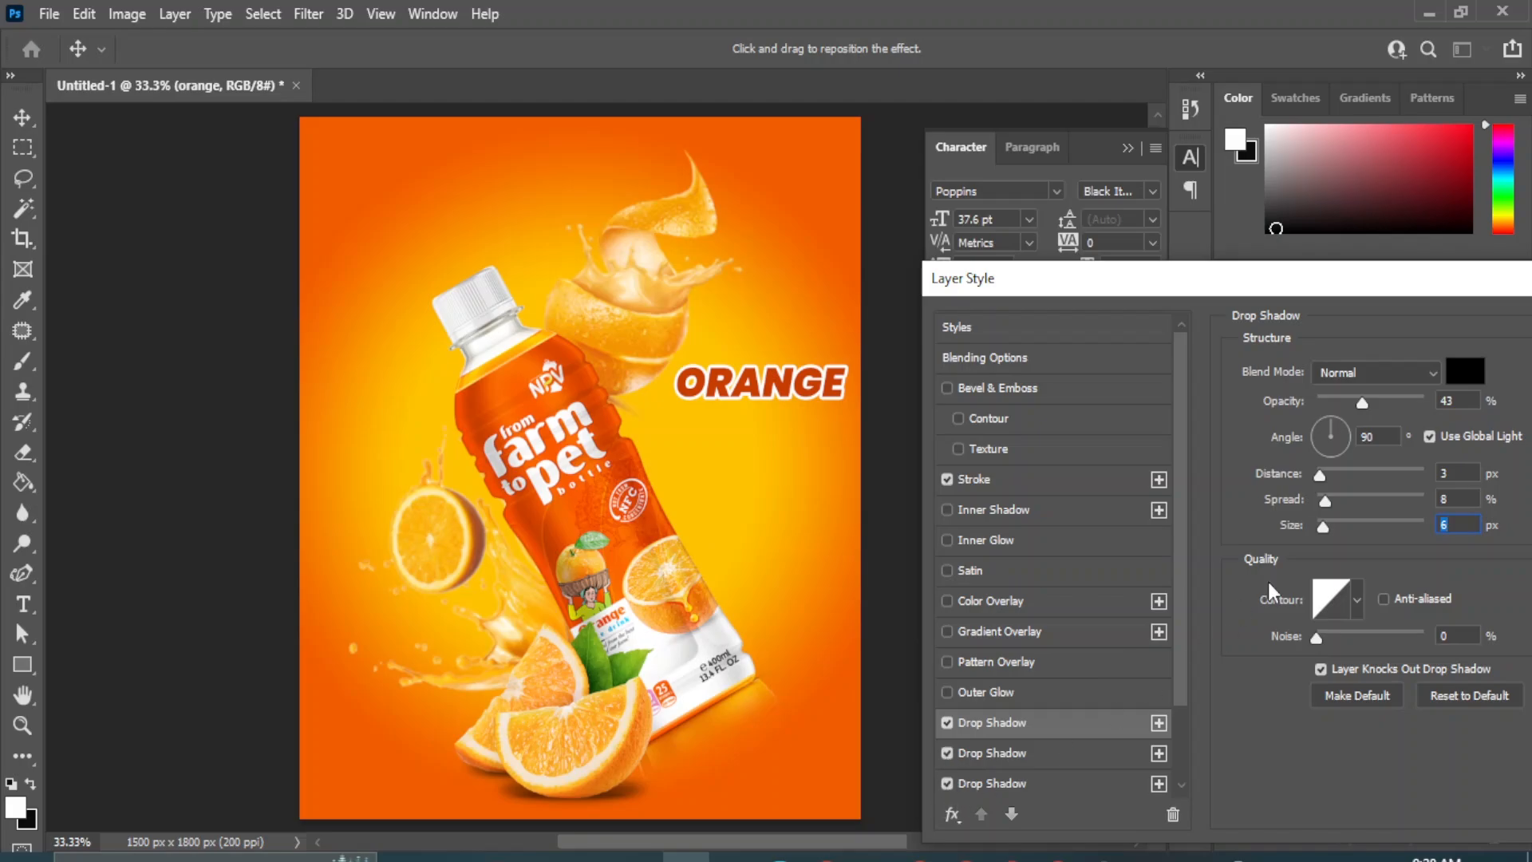
pyautogui.moveTo(1325, 526); pyautogui.dragTo(1339, 528)
pyautogui.scroll(-1, 1050, 687)
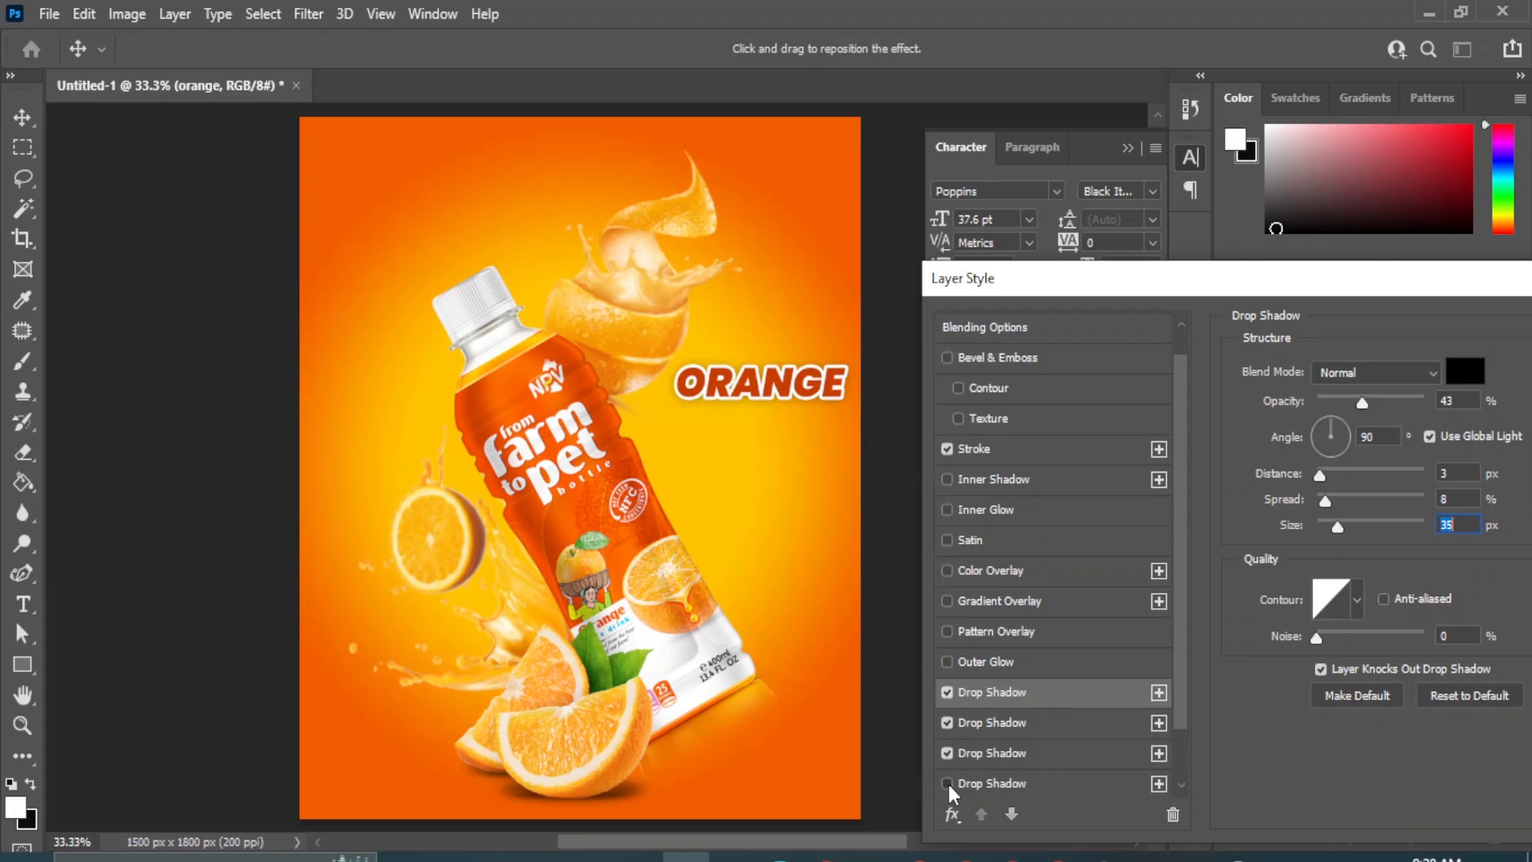
pyautogui.moveTo(1171, 291); pyautogui.dragTo(864, 359)
pyautogui.click(1372, 395)
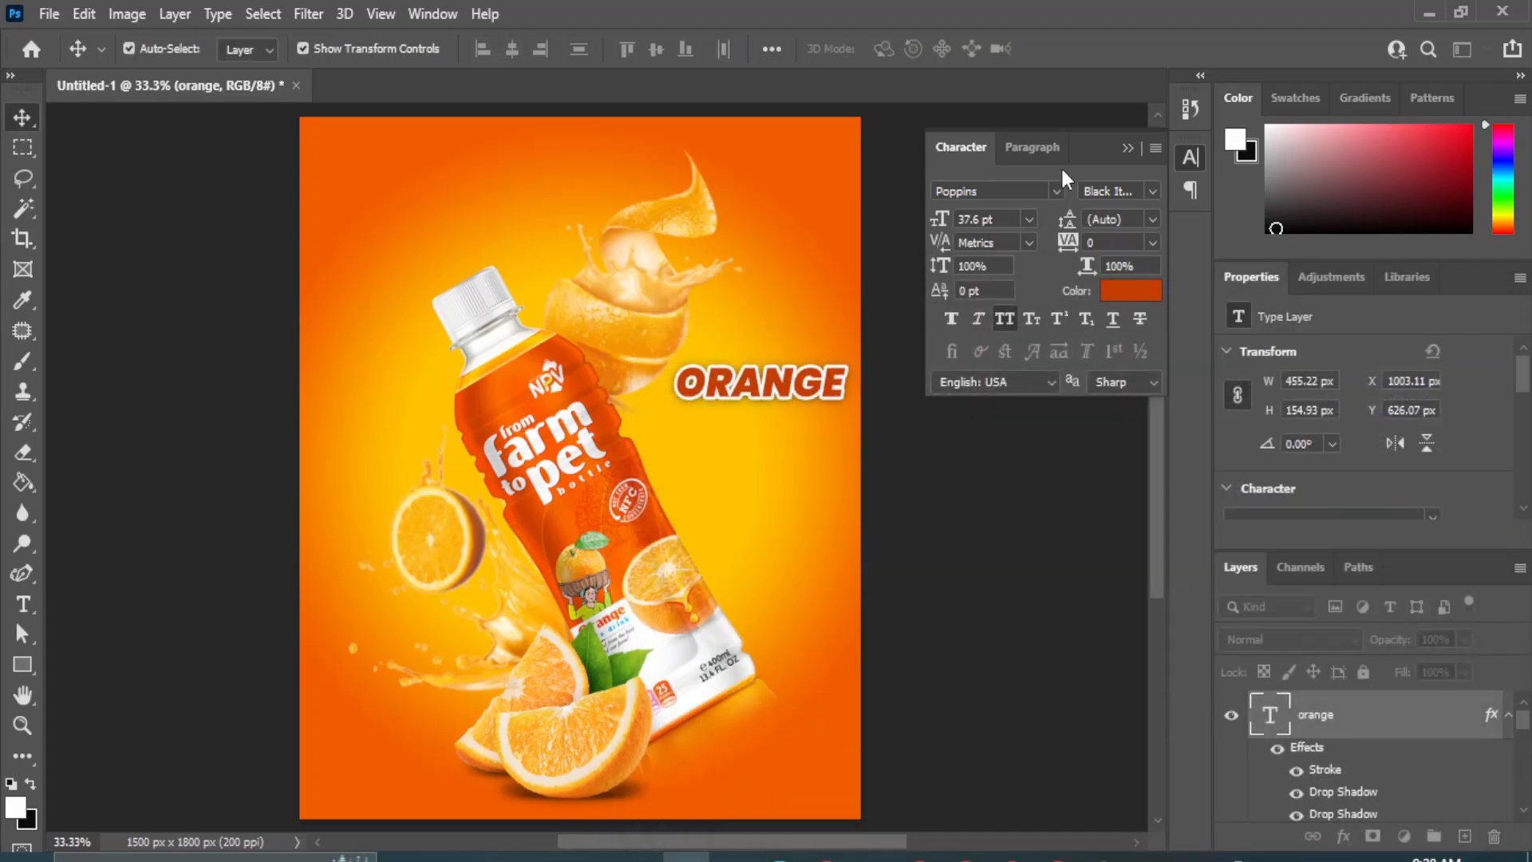
pyautogui.click(1038, 608)
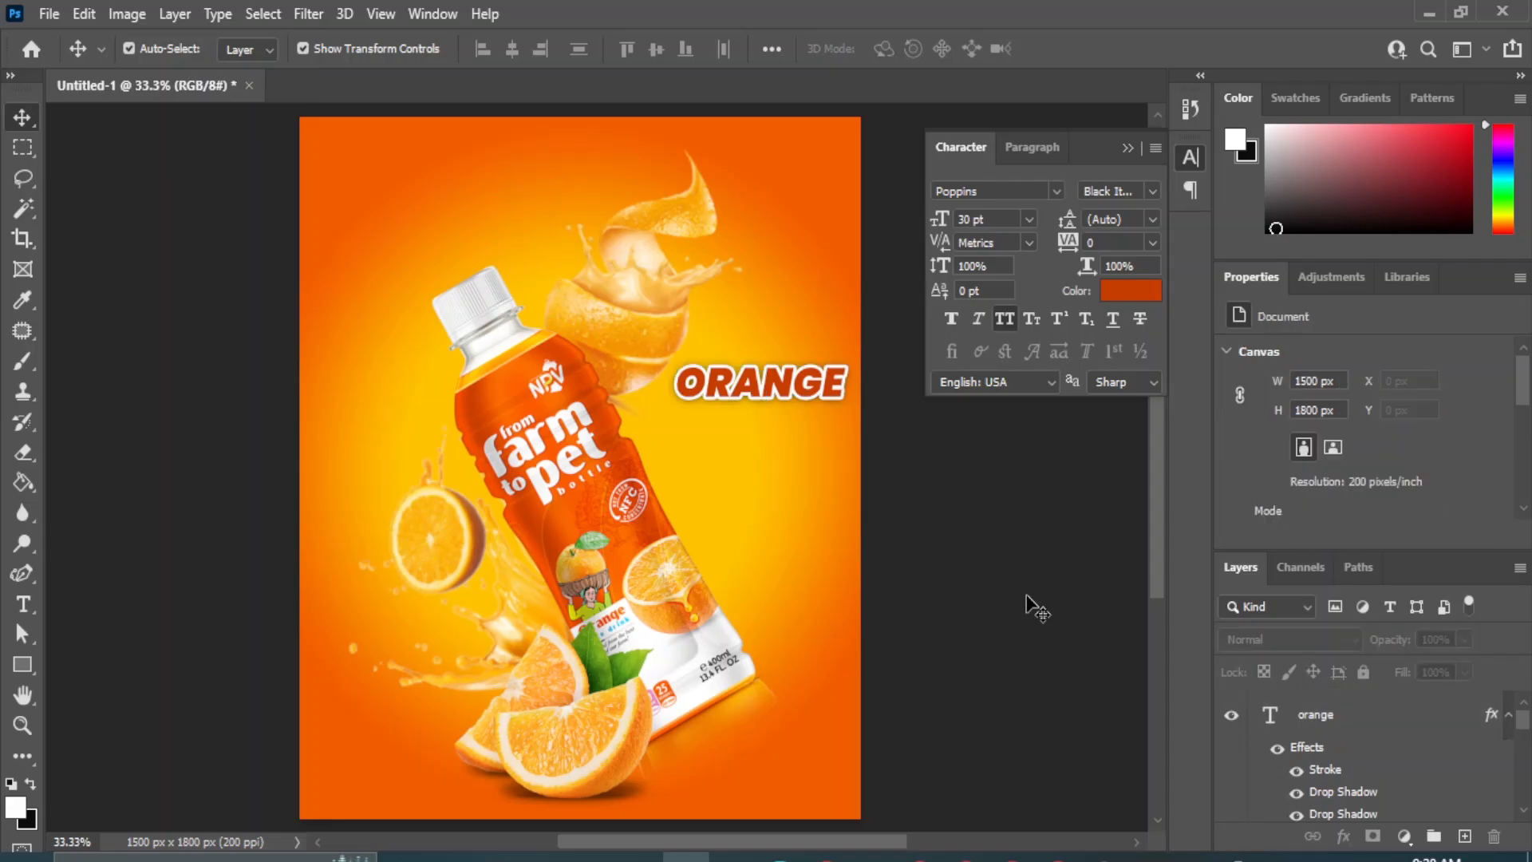
# - Add the text "JUICE" below the ORANGE headline, to the right of the bottle
pyautogui.moveTo(22, 604); pyautogui.dragTo(181, 613)
pyautogui.click(731, 496)
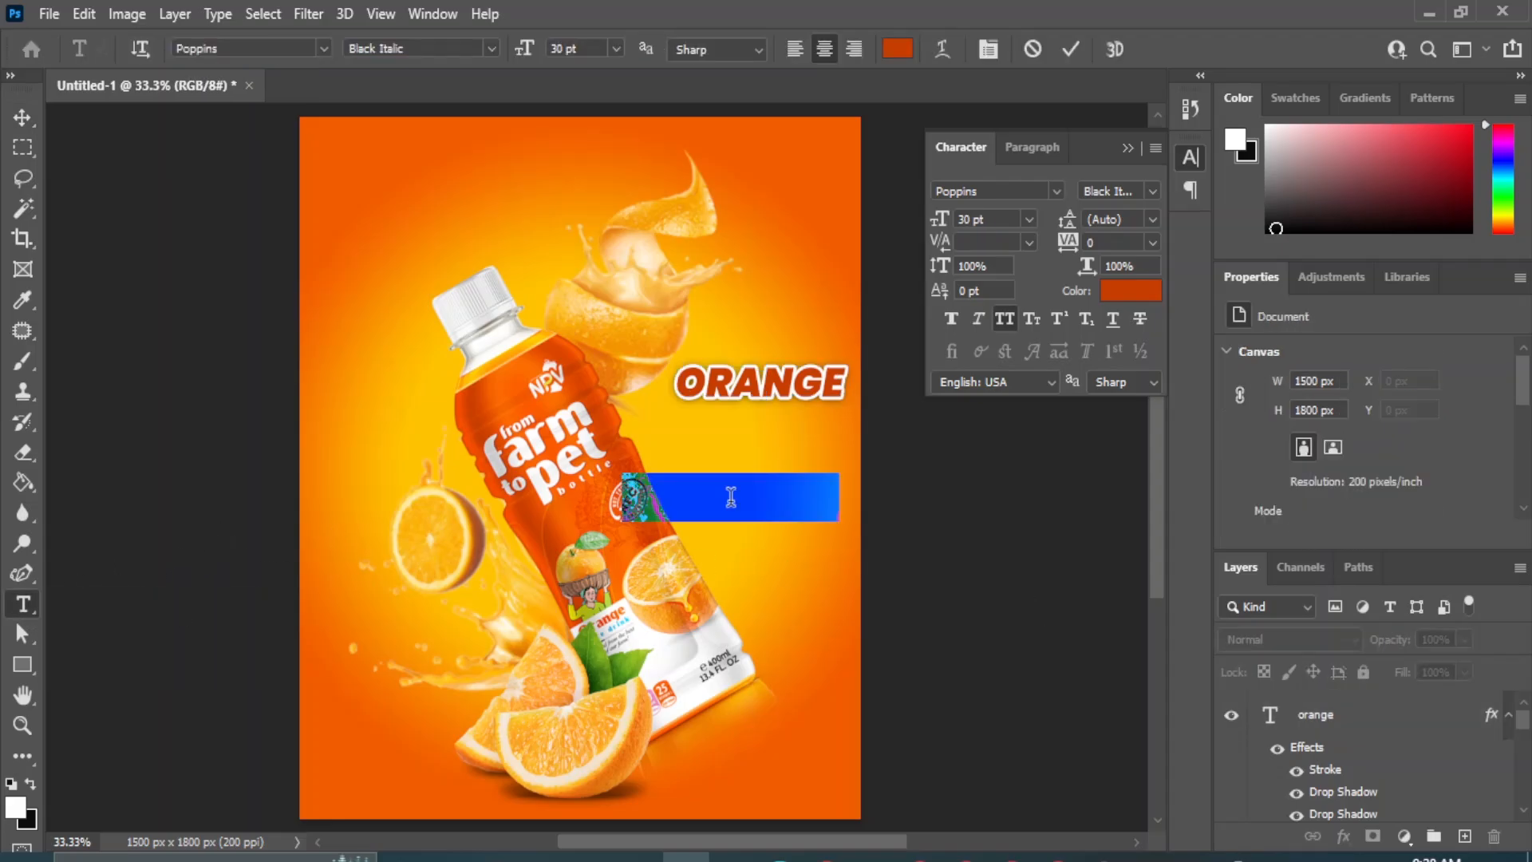
pyautogui.write('JUICE')
pyautogui.click(18, 115)
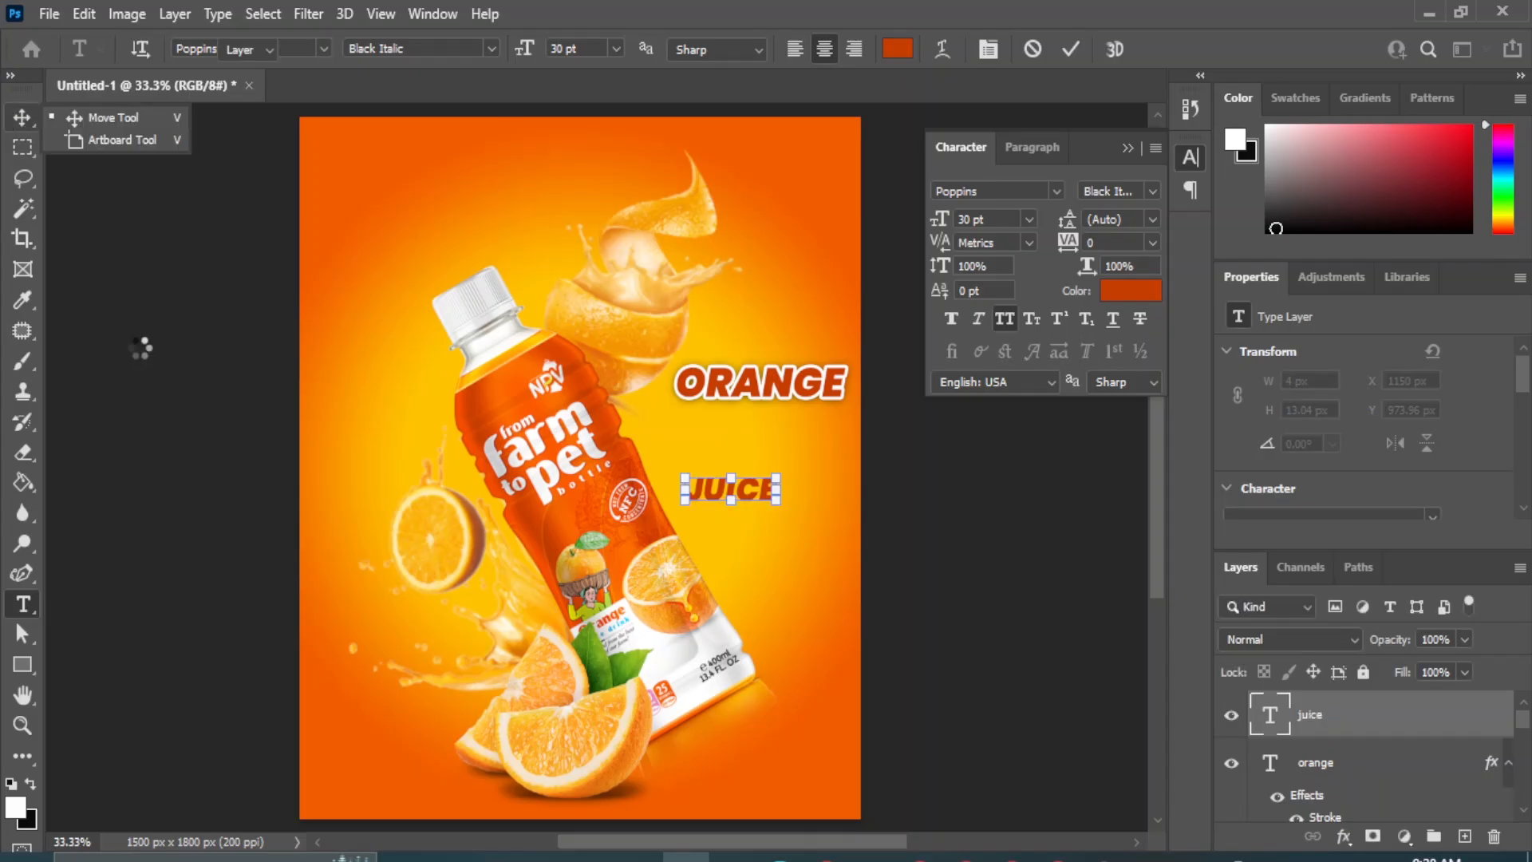
# - Set the JUICE text to Bold Italic and move it directly beneath the ORANGE headline
pyautogui.click(1152, 191)
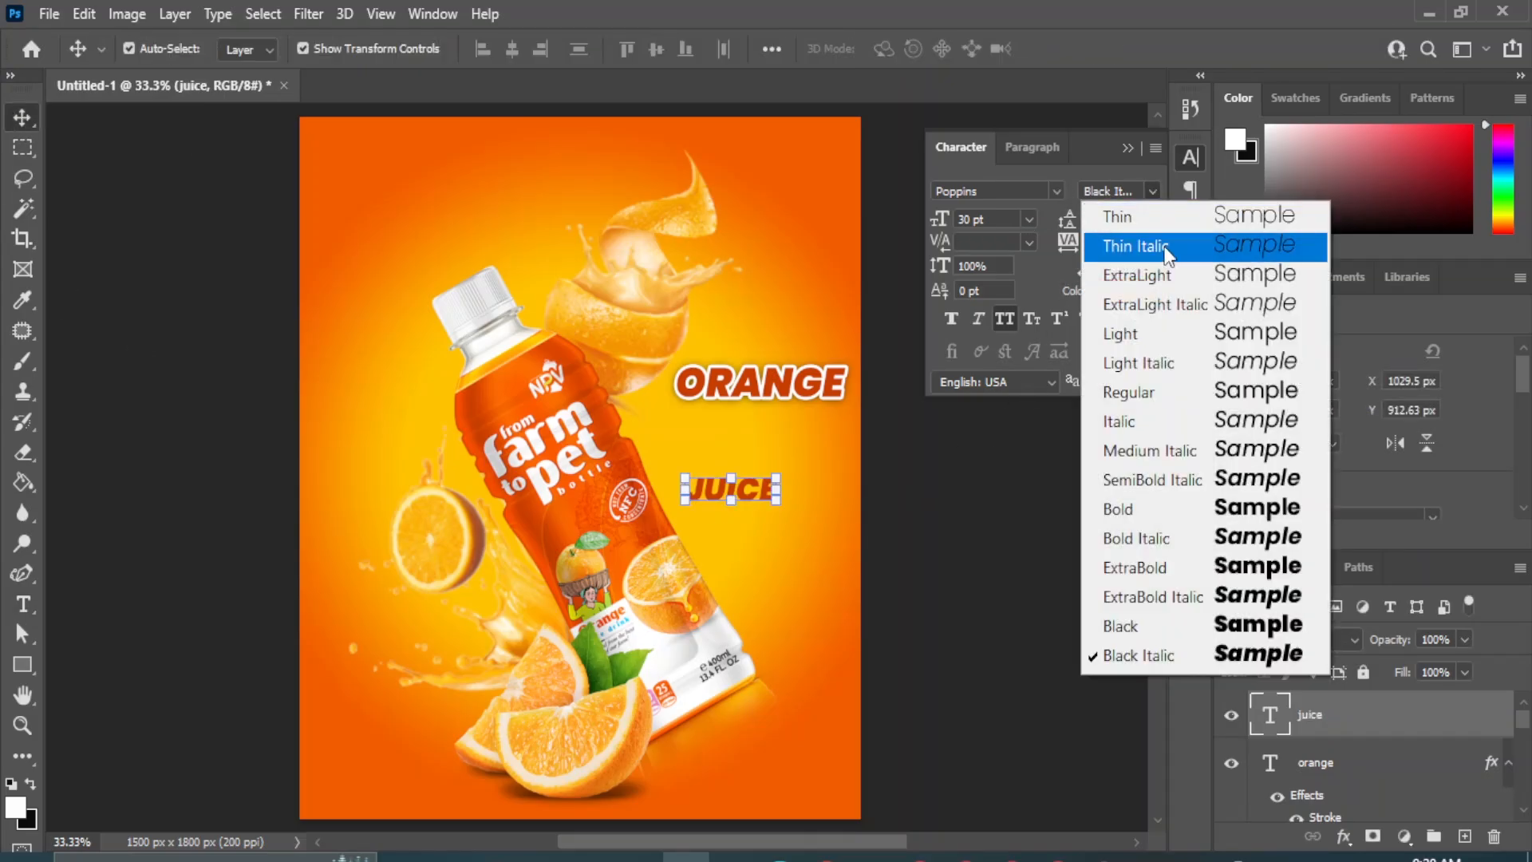
pyautogui.click(1149, 540)
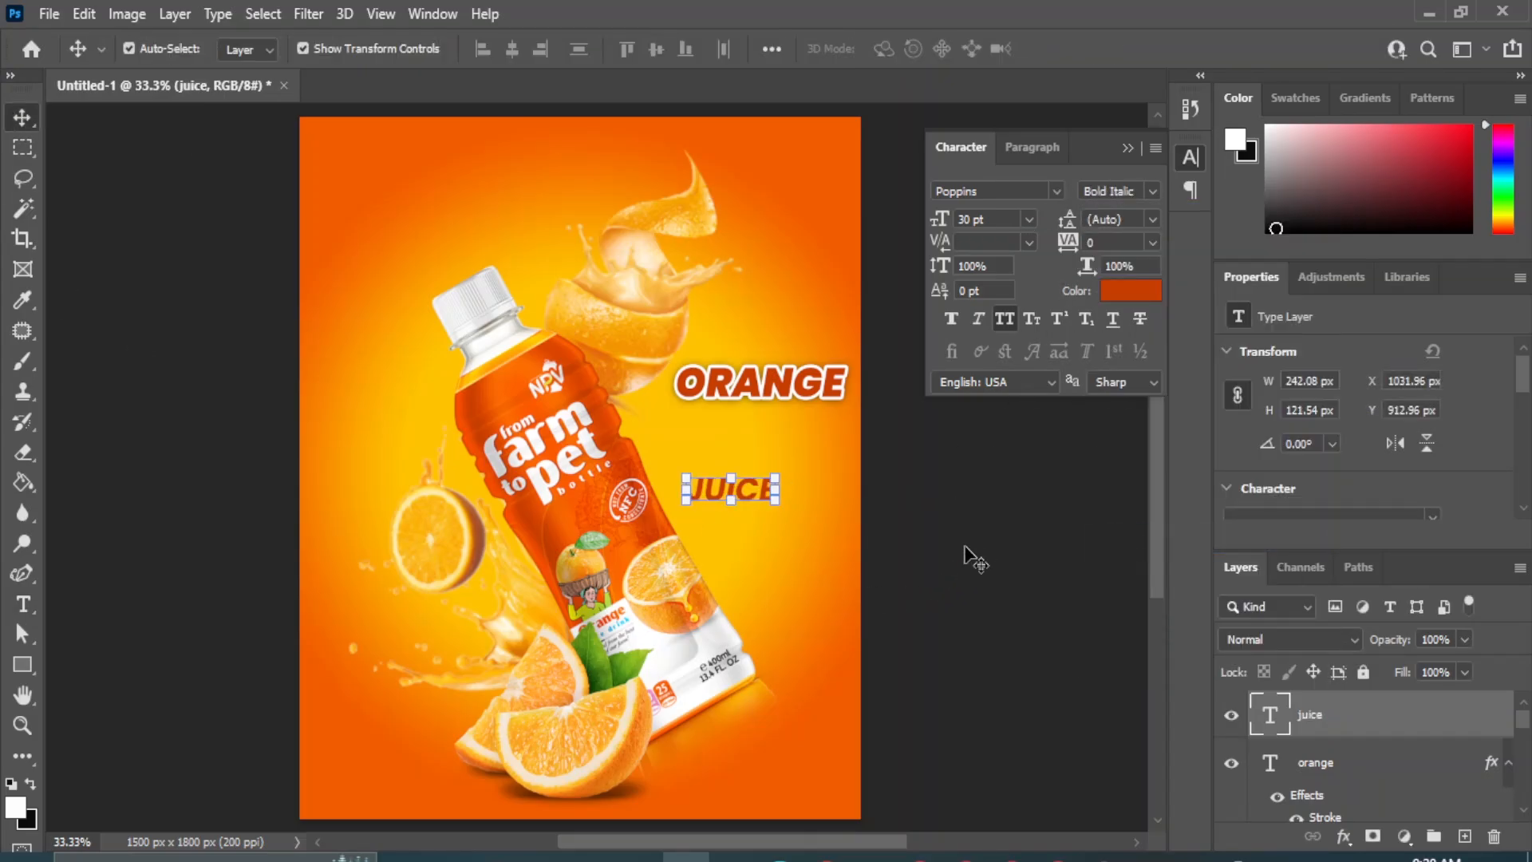
pyautogui.moveTo(721, 494); pyautogui.dragTo(764, 428)
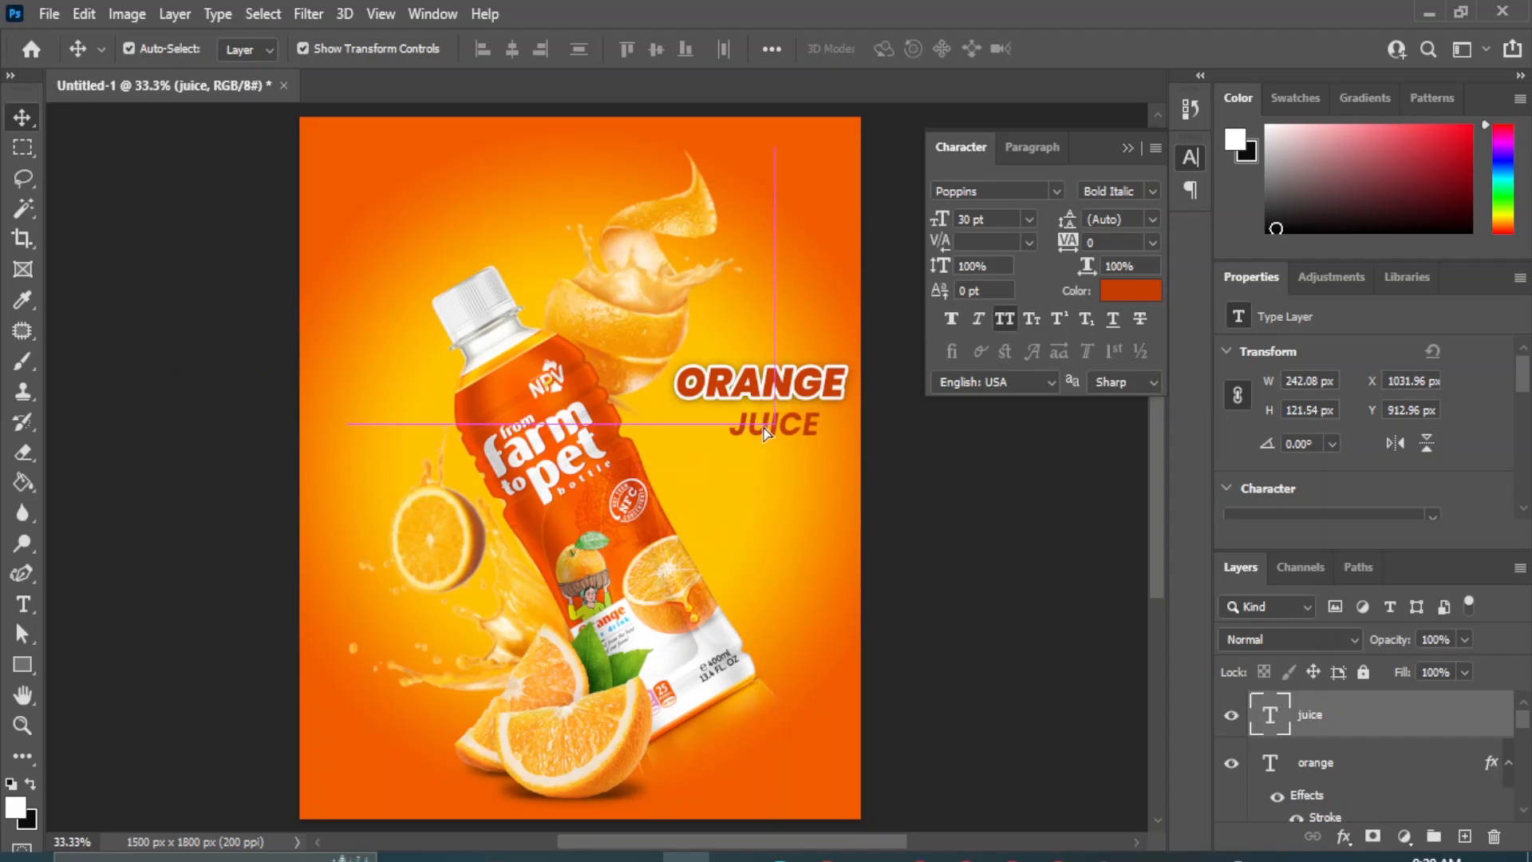
# - Recolor the JUICE text to white ffffff, sampled from the white part of the bottle label
pyautogui.click(1131, 290)
pyautogui.click(647, 632)
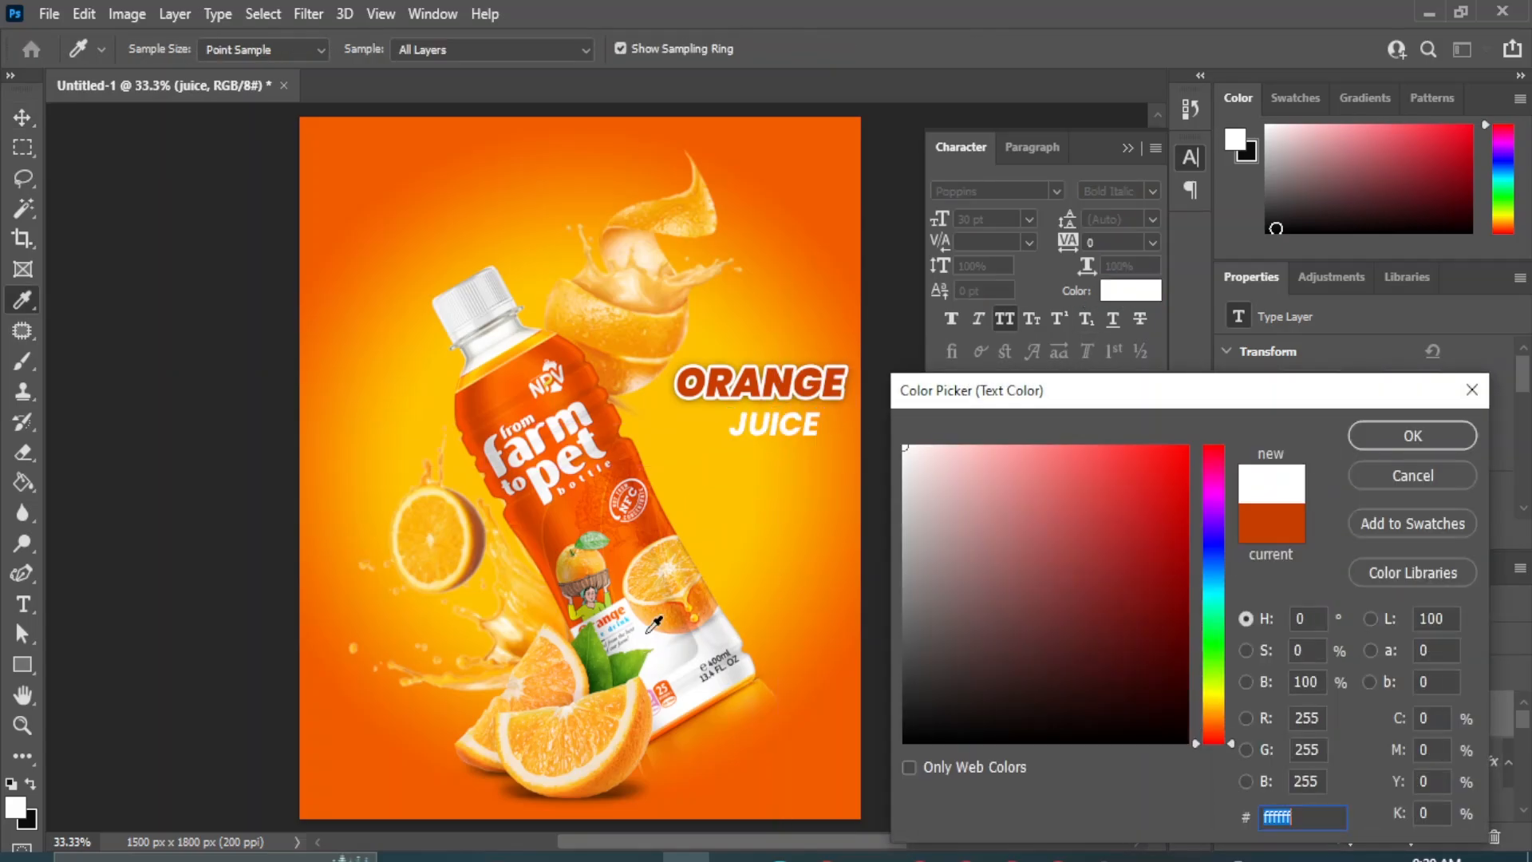
pyautogui.click(1397, 435)
# - Set the JUICE text to Poppins SemiBold Italic at 34 pt
pyautogui.click(1057, 191)
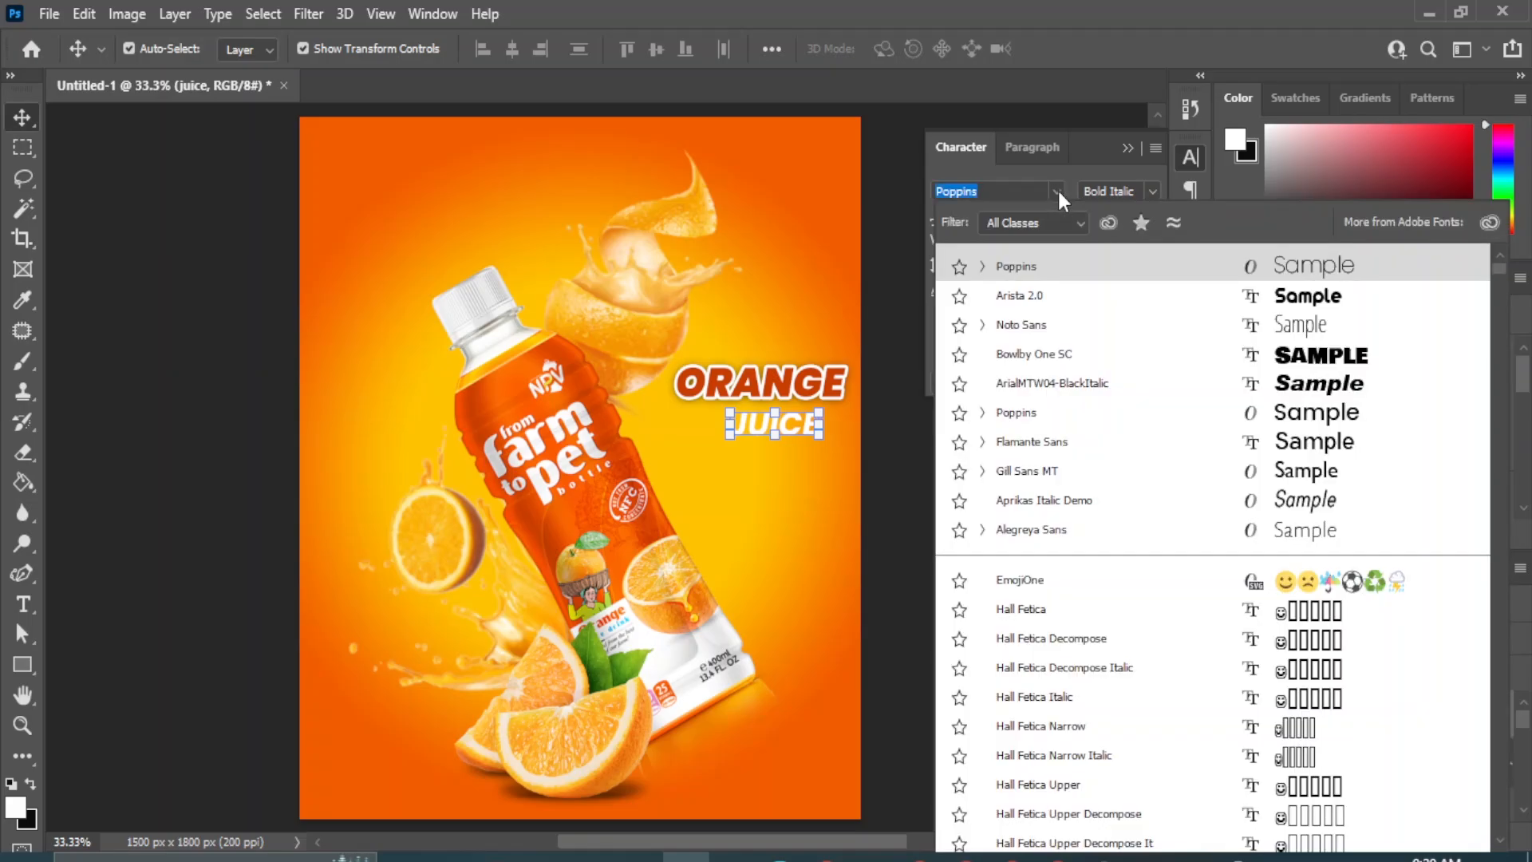
pyautogui.click(1057, 191)
pyautogui.click(1152, 190)
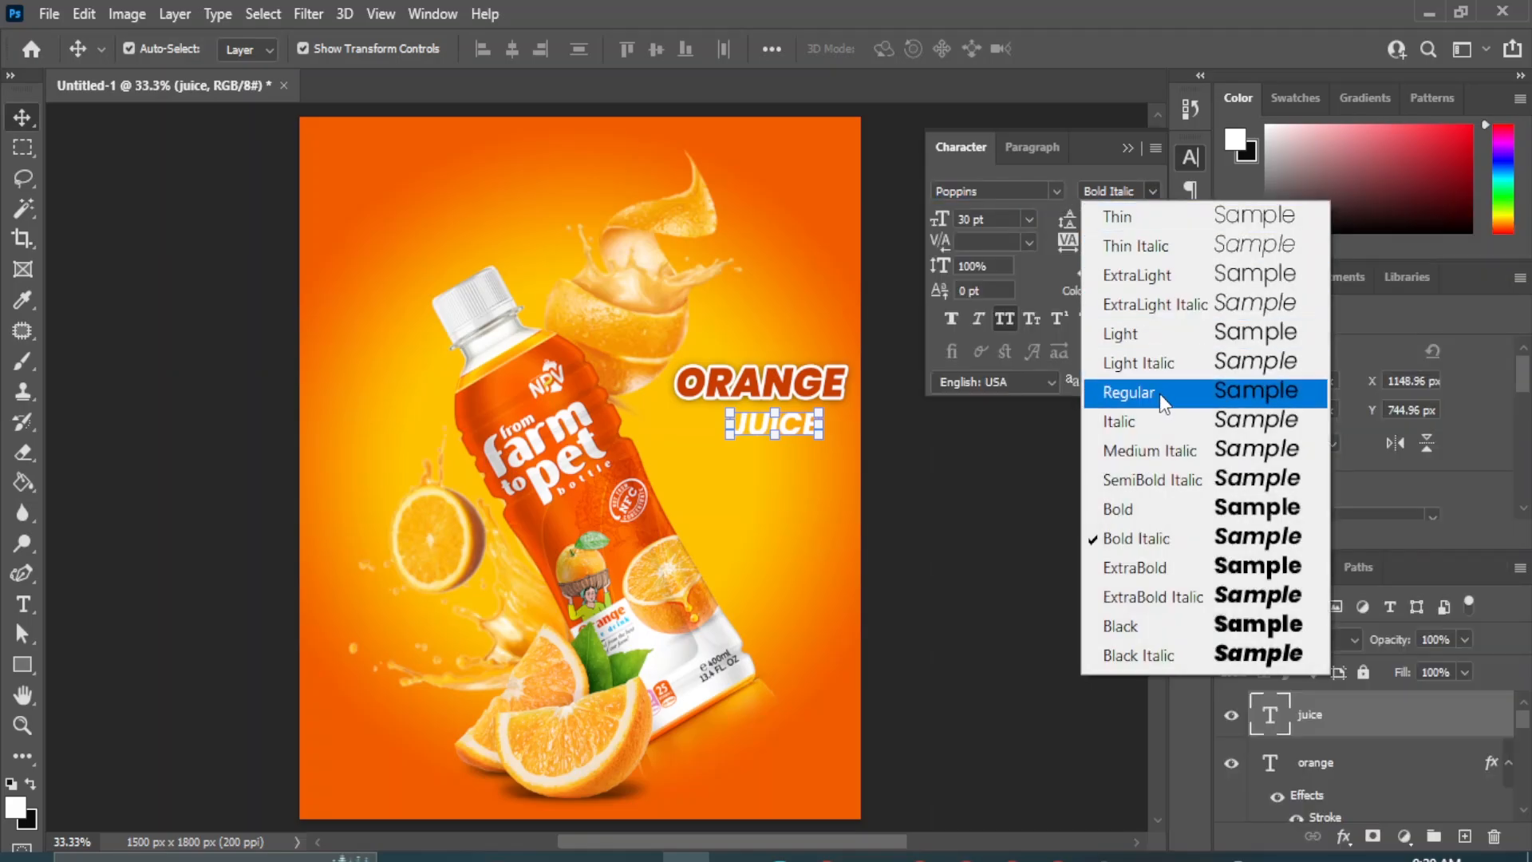
pyautogui.click(1149, 482)
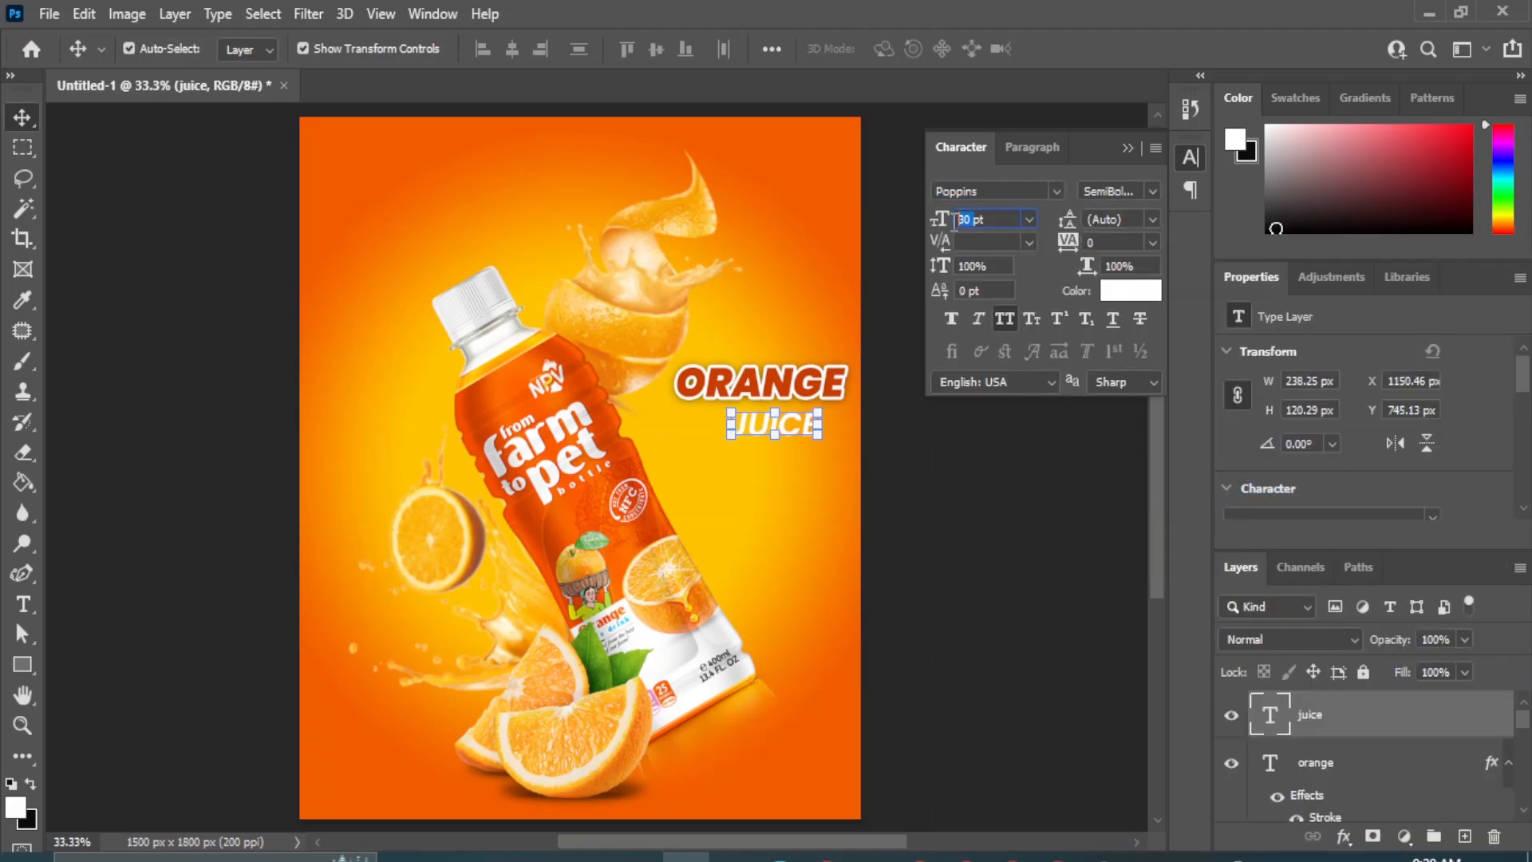
pyautogui.press('Return')
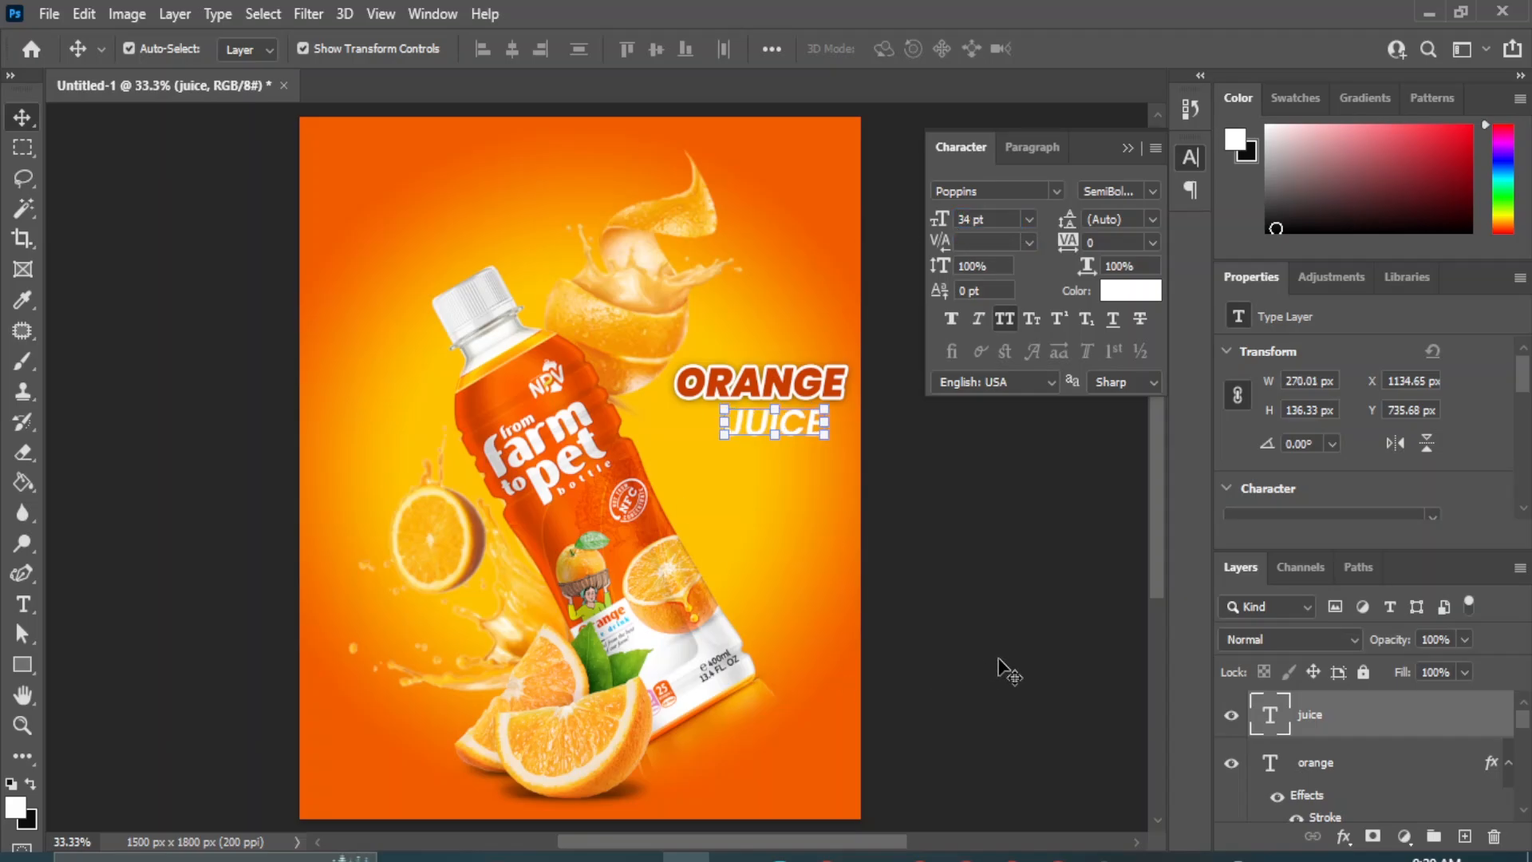
pyautogui.click(1081, 646)
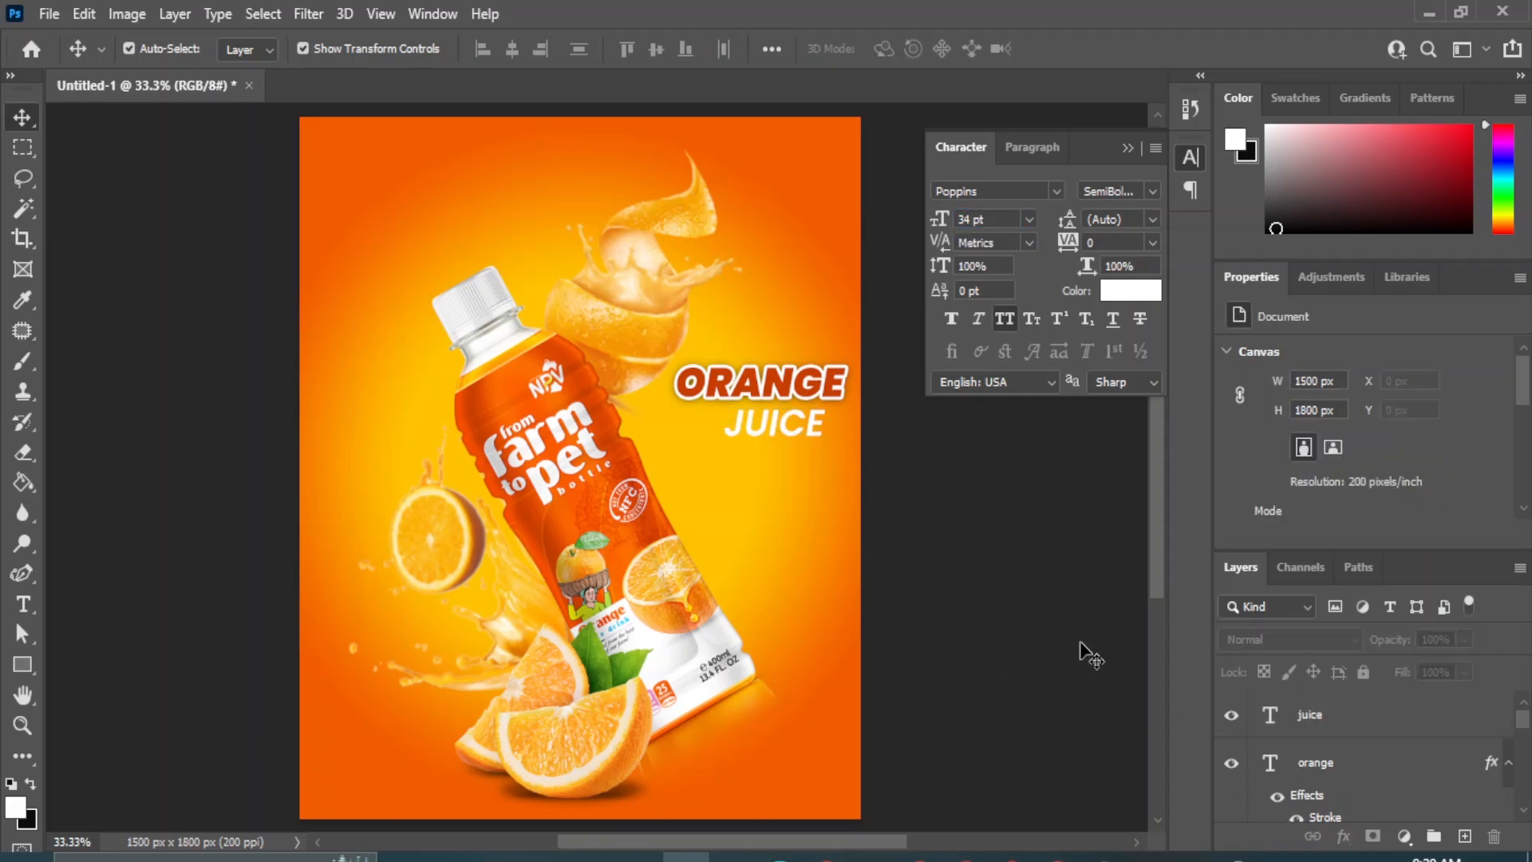
# - Nudge the JUICE text slightly upward and center it horizontally with the ORANGE headline
pyautogui.click(759, 431)
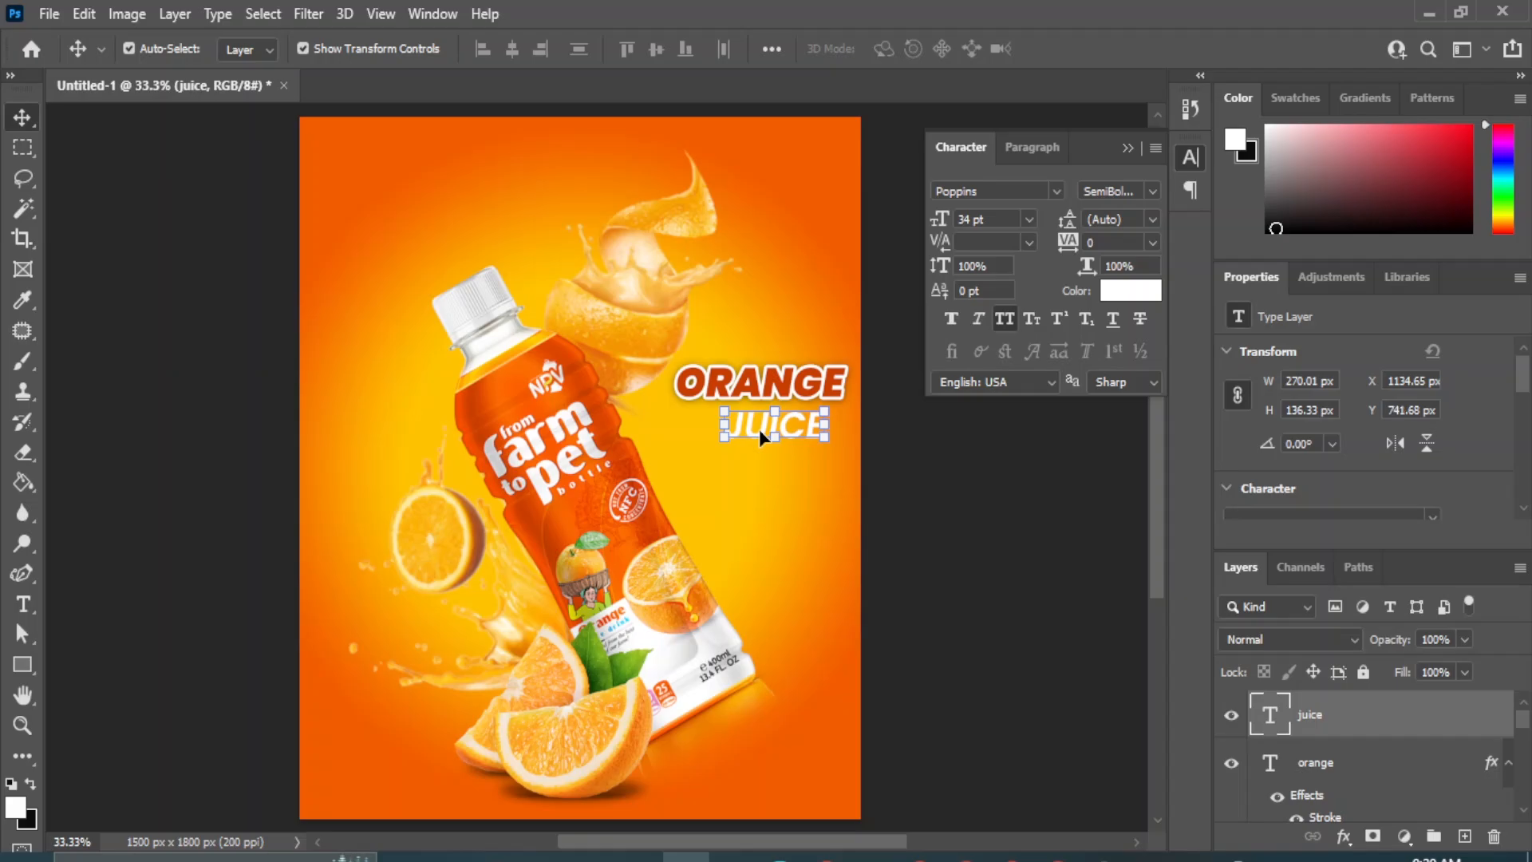
pyautogui.press('Up')
pyautogui.press('Up')
pyautogui.press('Up')
pyautogui.press('Up')
pyautogui.press('Up')
pyautogui.press('Up')
pyautogui.keyDown('shift'); pyautogui.click(1343, 773); pyautogui.keyUp('shift')
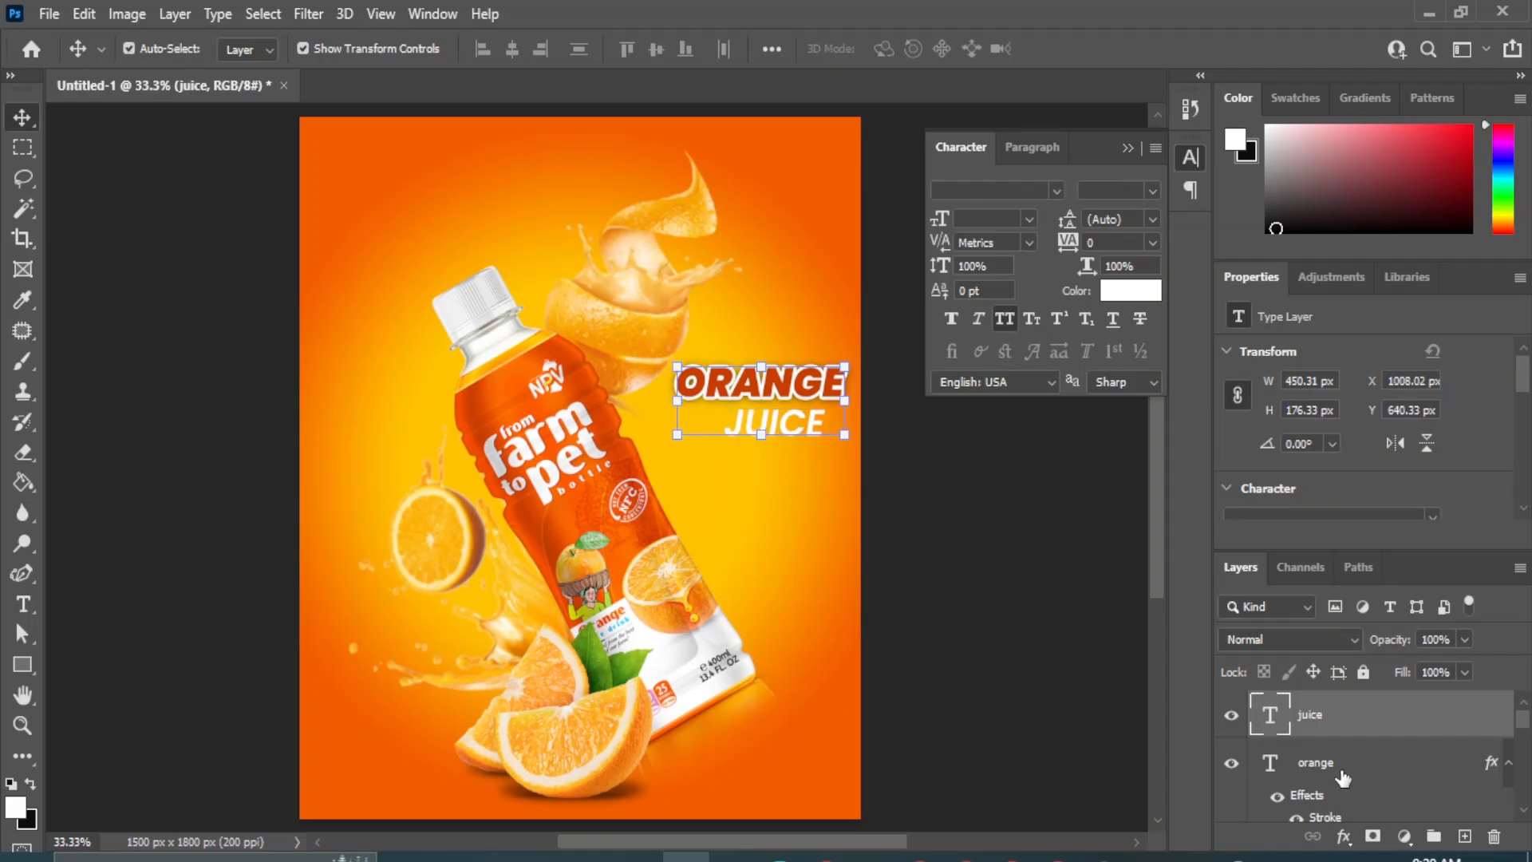
pyautogui.click(513, 49)
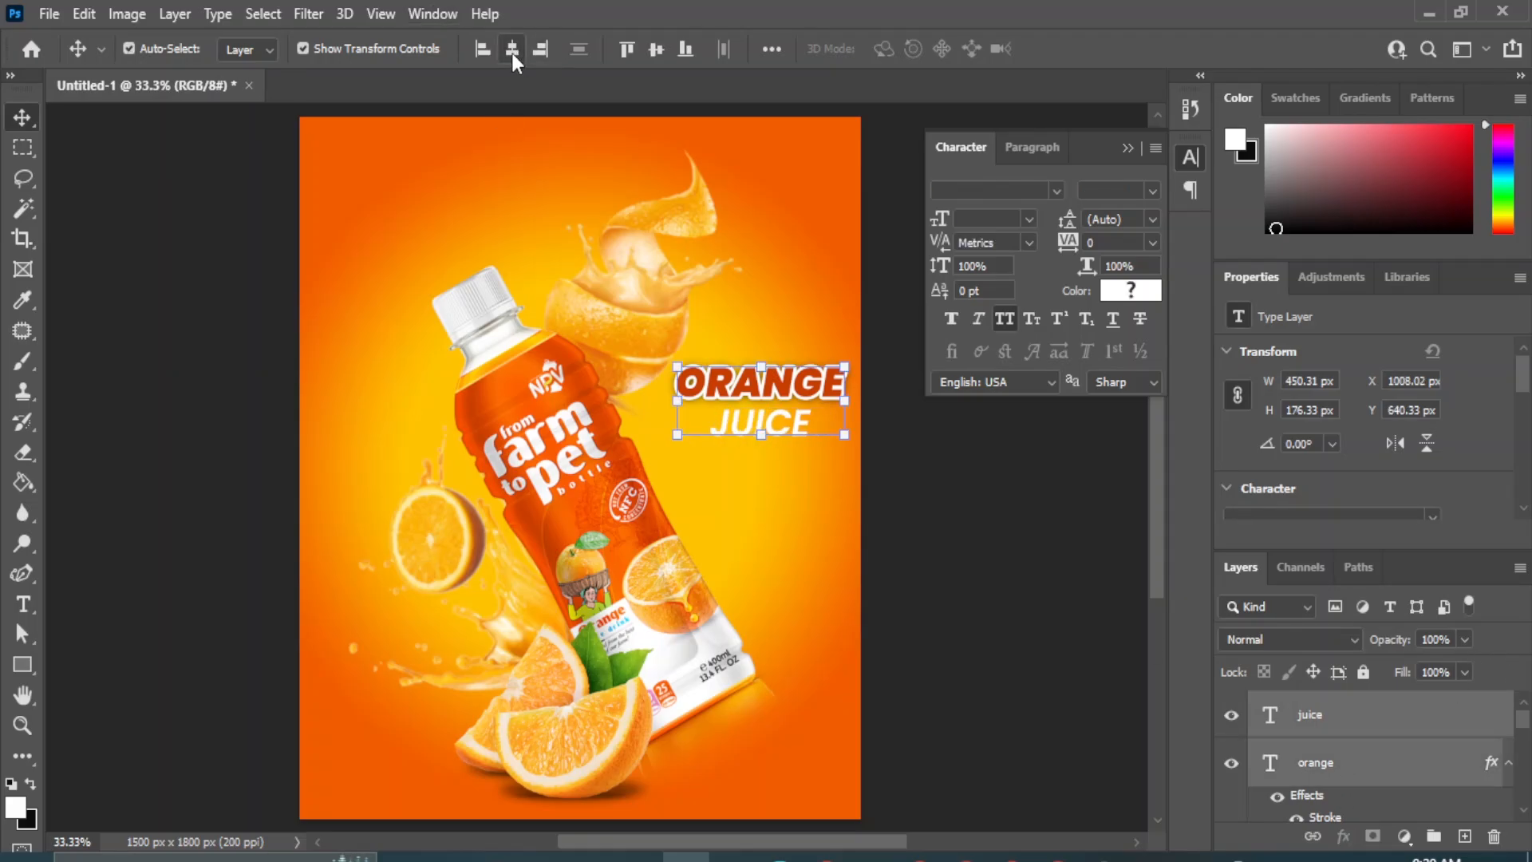
pyautogui.click(1097, 558)
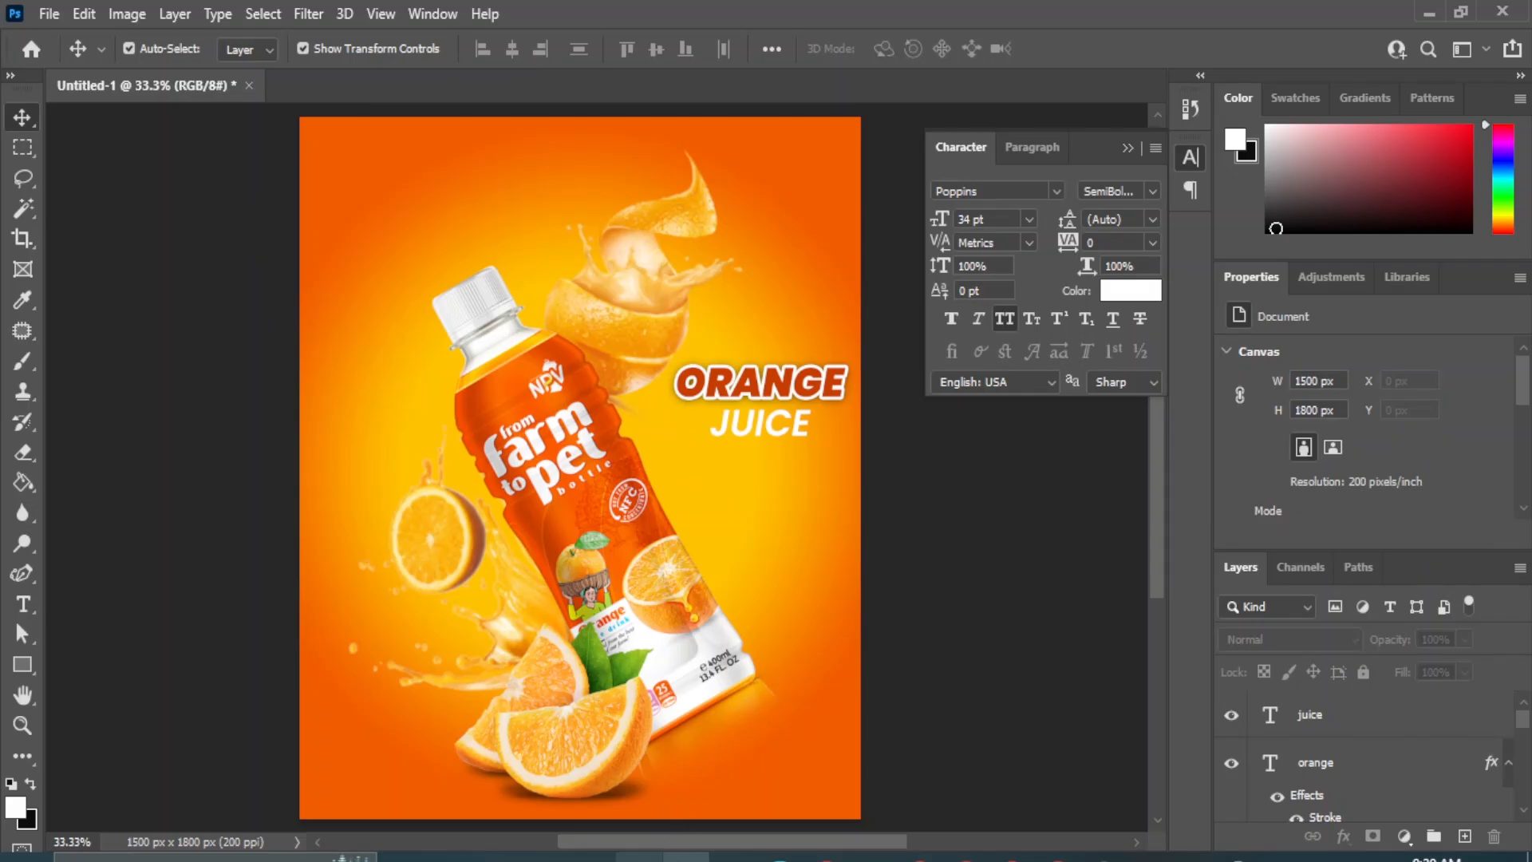
# - Place the orange (2) image from the New folder (36) folder, scaled to about 356 px wide, below JUICE and overlapping the poster's right edge
pyautogui.click(639, 855)
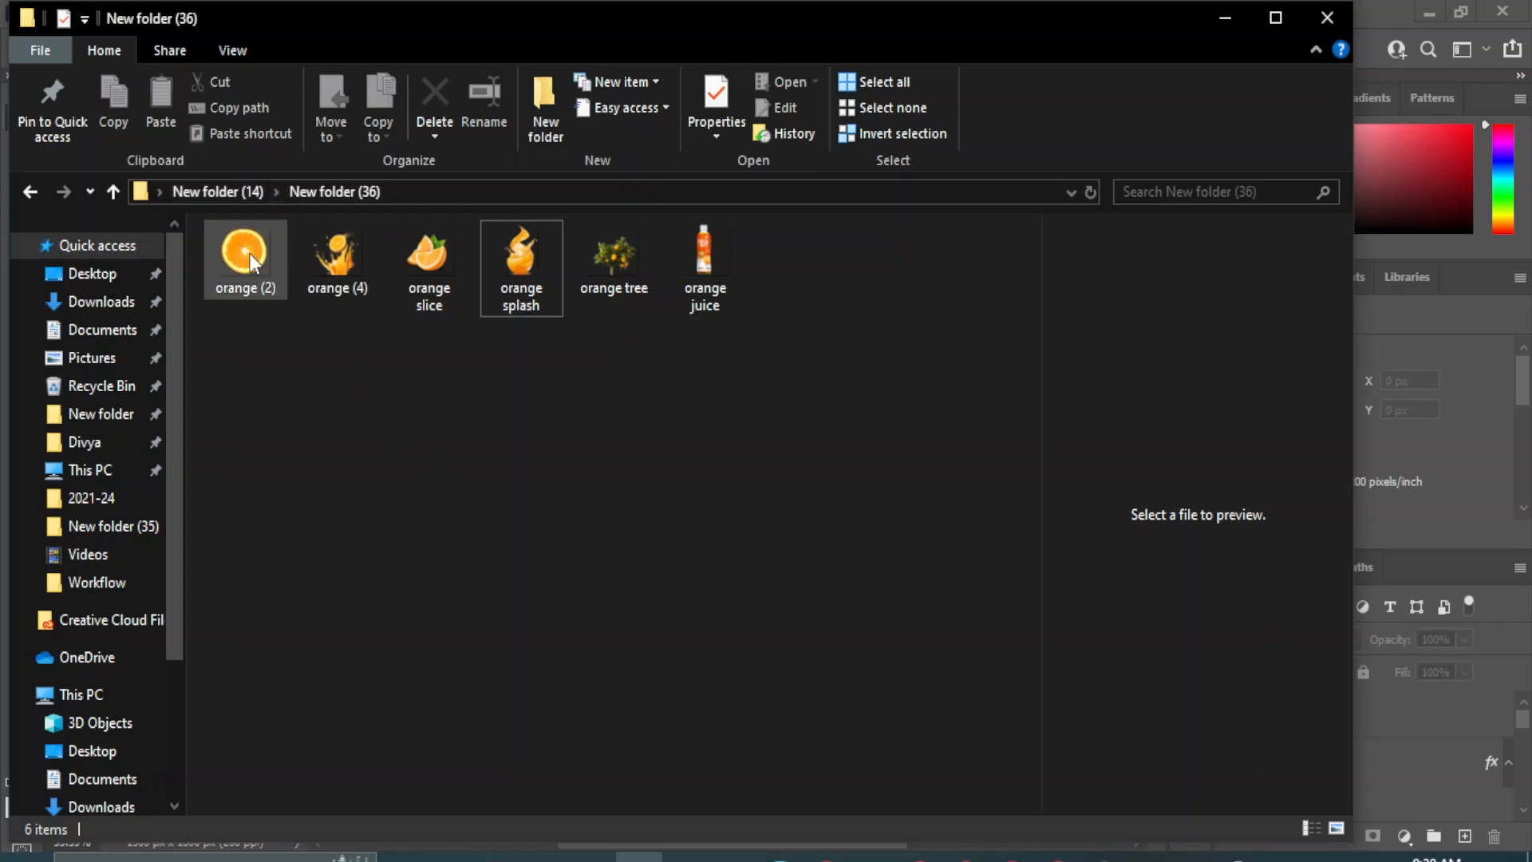
pyautogui.moveTo(249, 253); pyautogui.dragTo(801, 586)
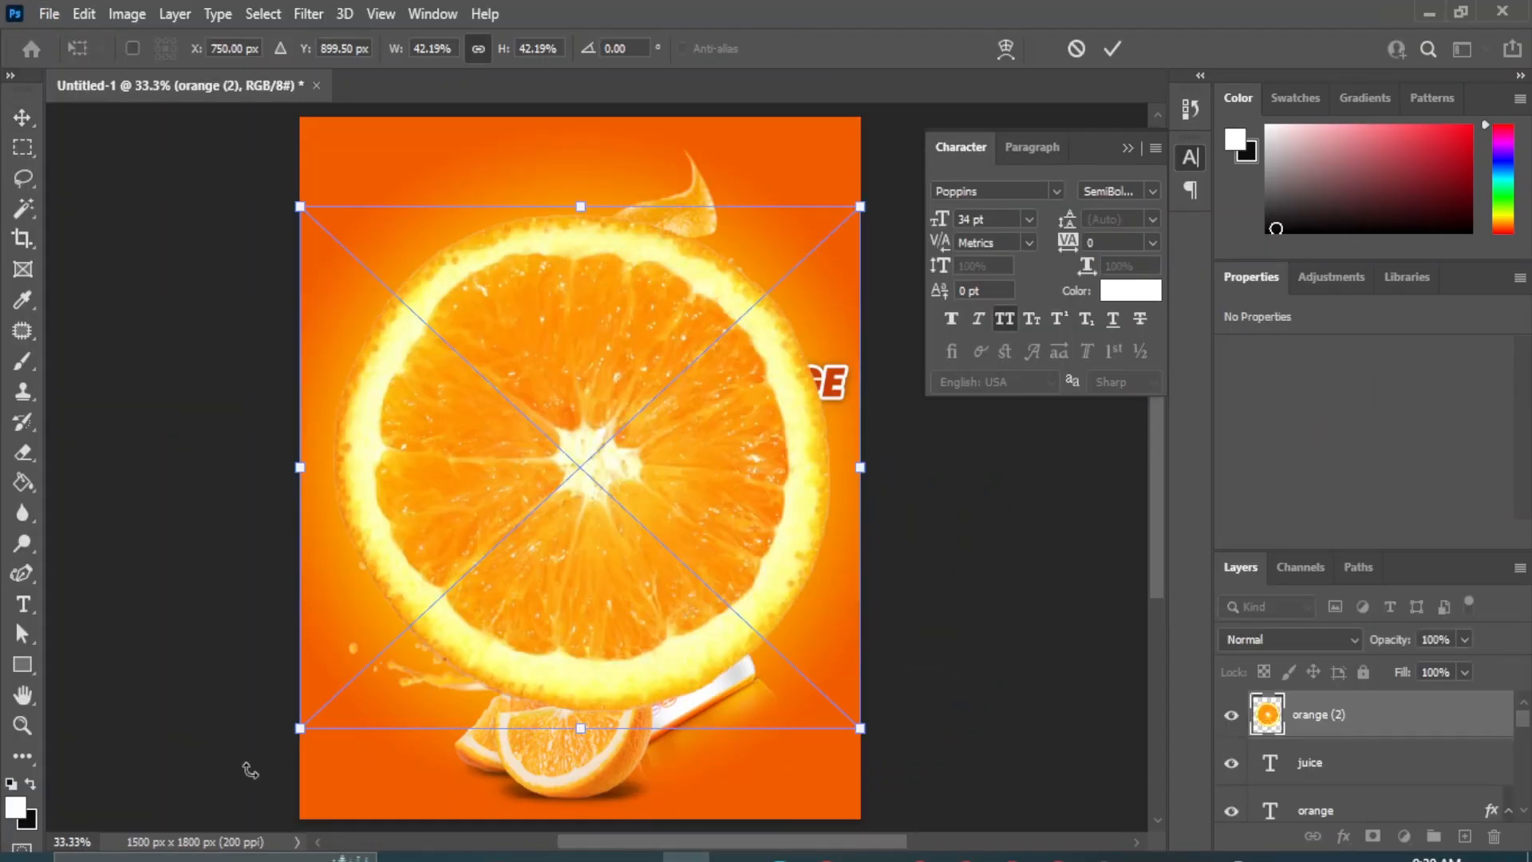
pyautogui.moveTo(297, 728); pyautogui.dragTo(702, 375)
pyautogui.moveTo(778, 239); pyautogui.dragTo(802, 483)
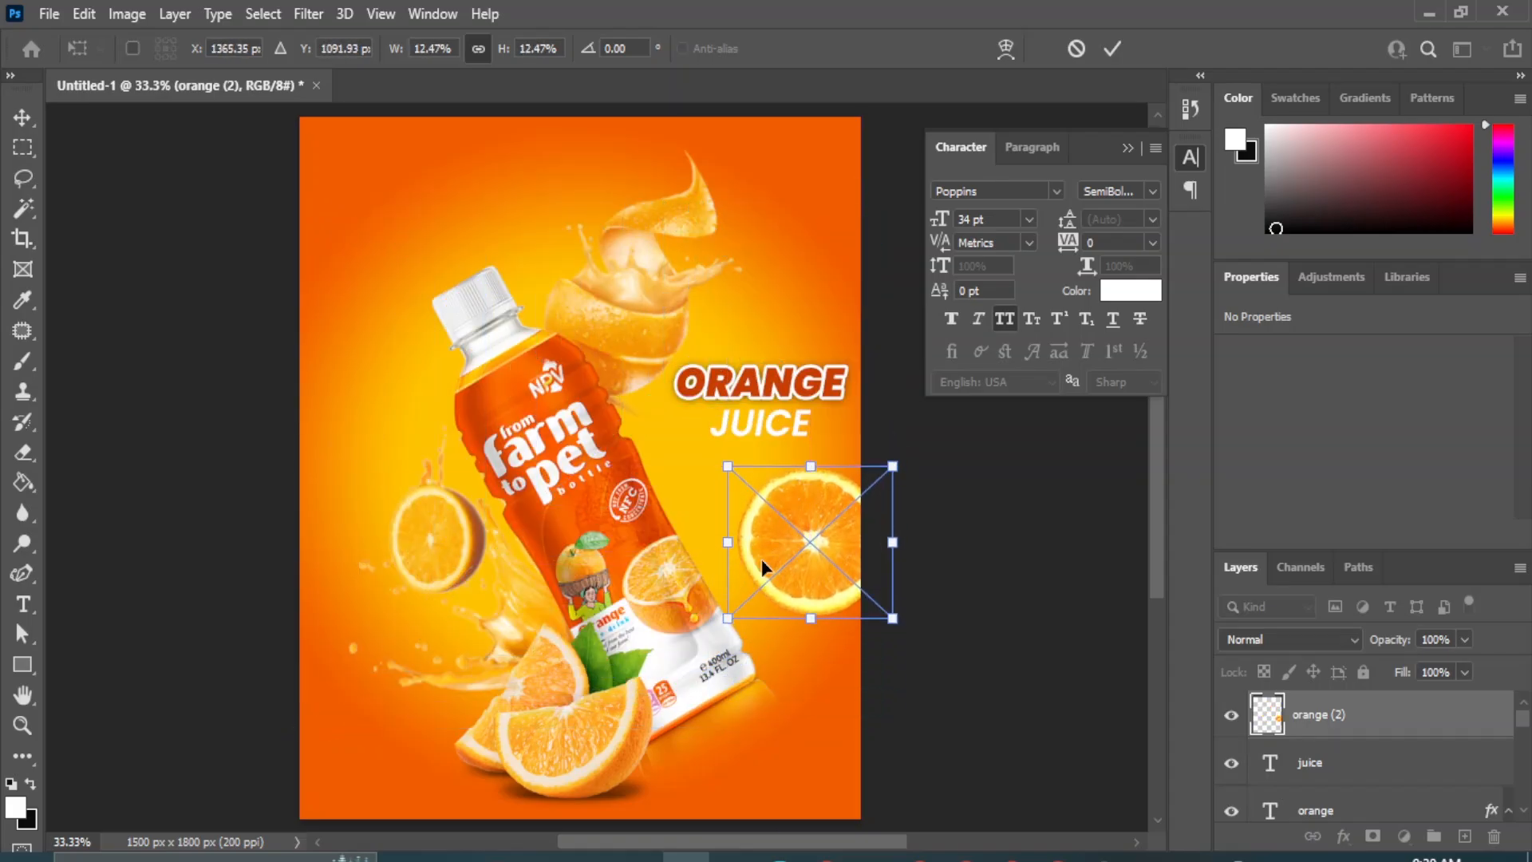
pyautogui.moveTo(727, 616); pyautogui.dragTo(743, 604)
pyautogui.click(23, 118)
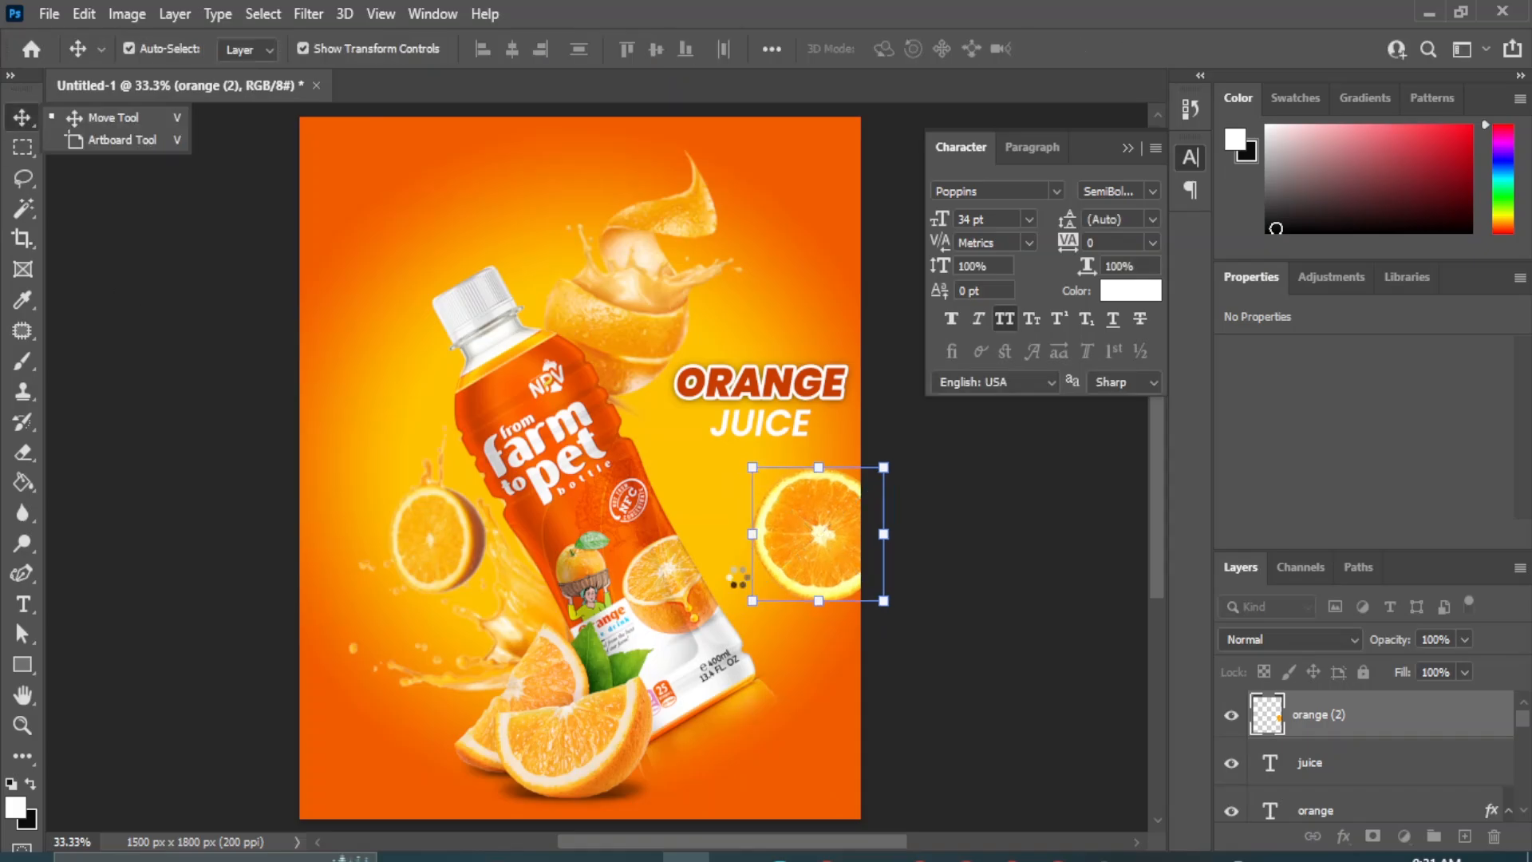
# - Apply a Gaussian Blur with a 6.8 pixel radius to the orange (2) slice
pyautogui.click(308, 13)
pyautogui.moveTo(358, 319)
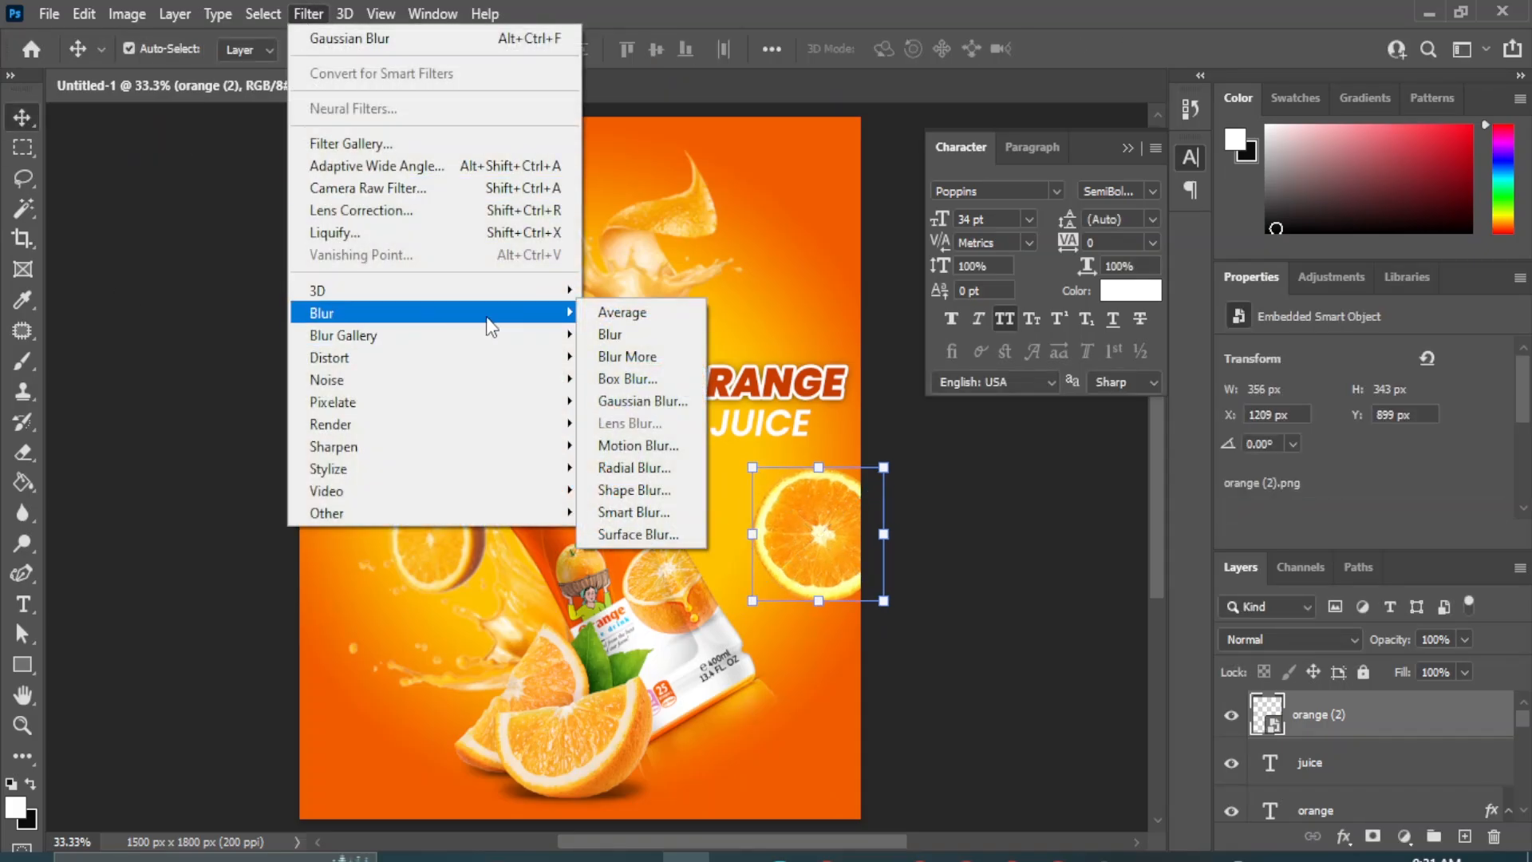
pyautogui.click(648, 394)
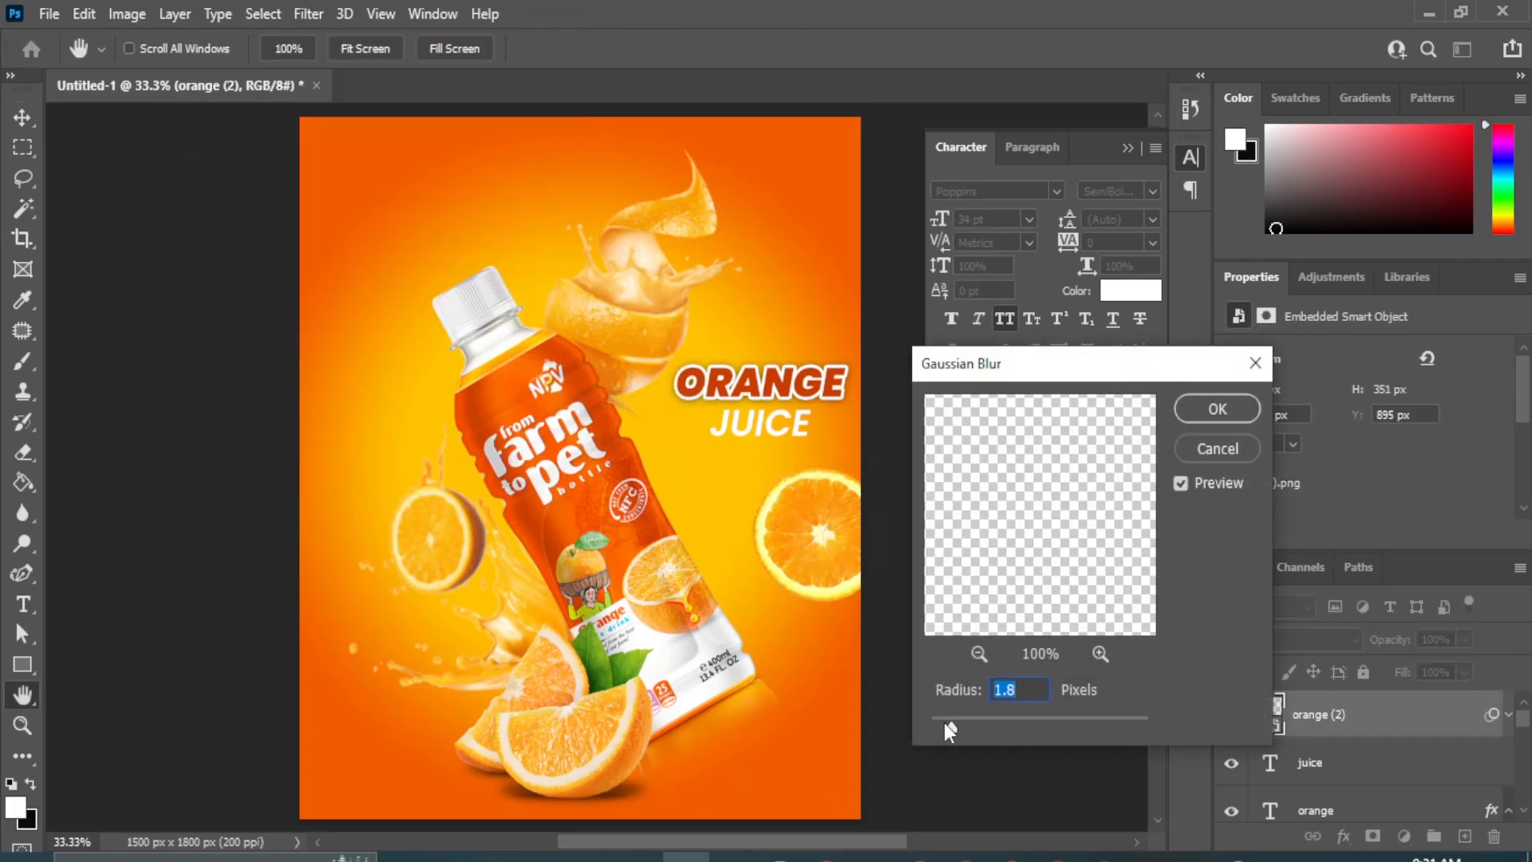
pyautogui.moveTo(946, 723); pyautogui.dragTo(963, 726)
pyautogui.click(1217, 408)
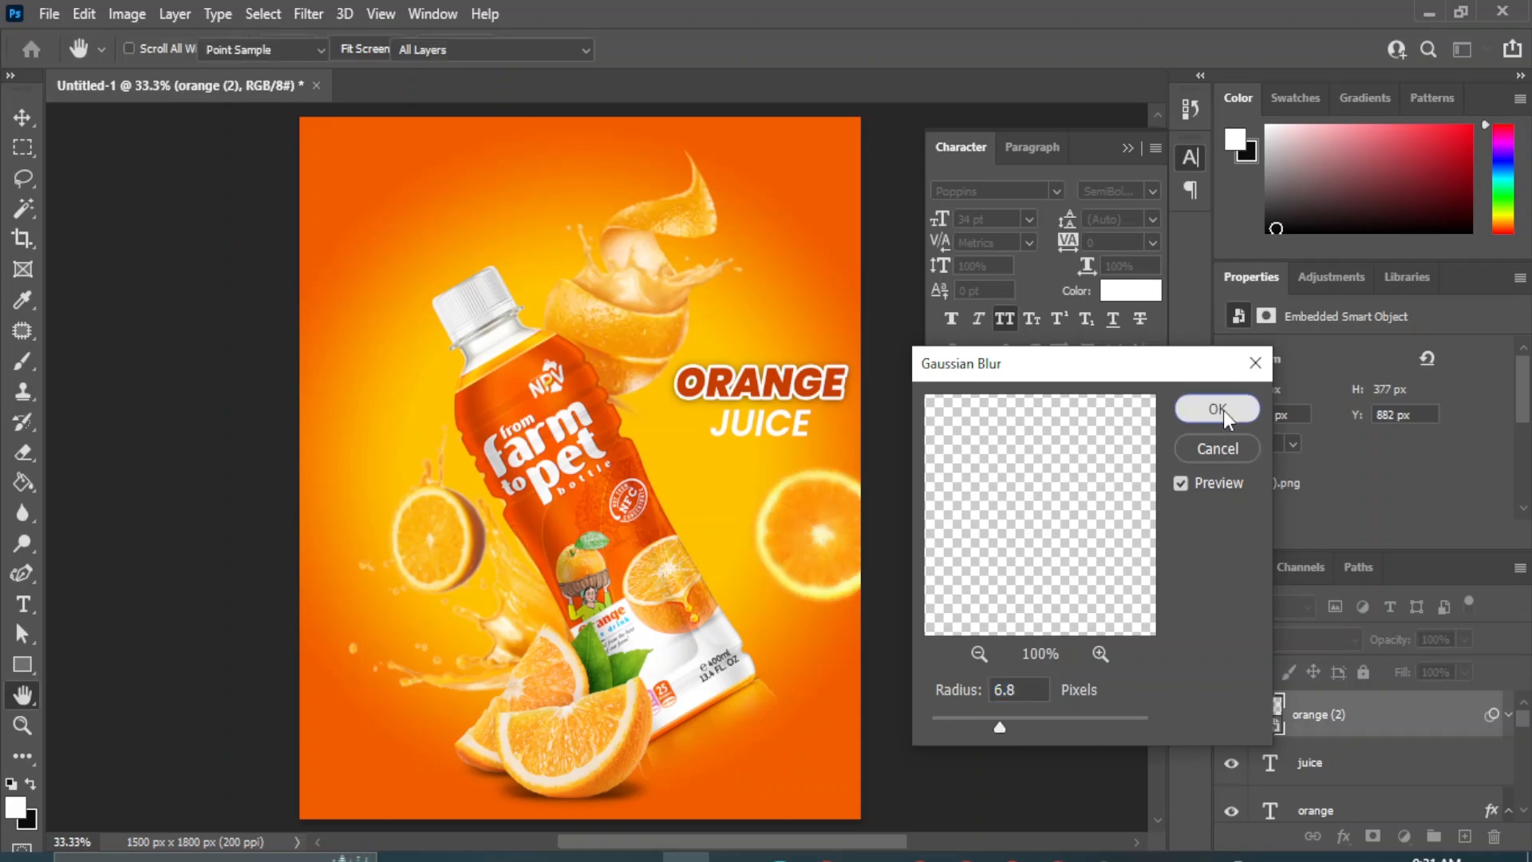
pyautogui.click(990, 562)
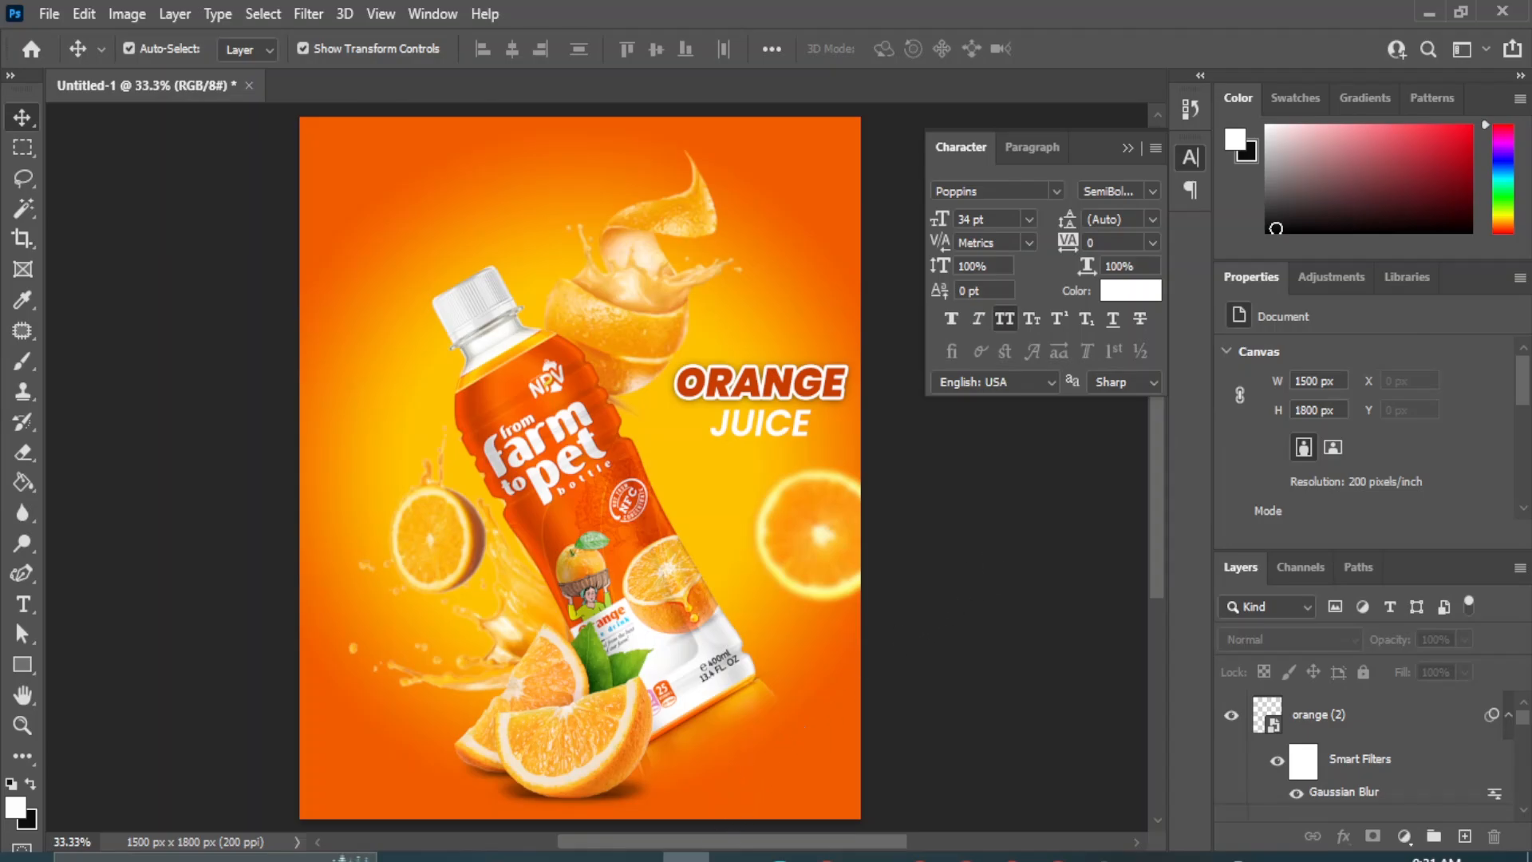
# - Place the orange tree image from New folder (36) at the poster's lower-left corner, scaled to about 23% and rotated about 37.68°
pyautogui.click(702, 767)
pyautogui.click(473, 552)
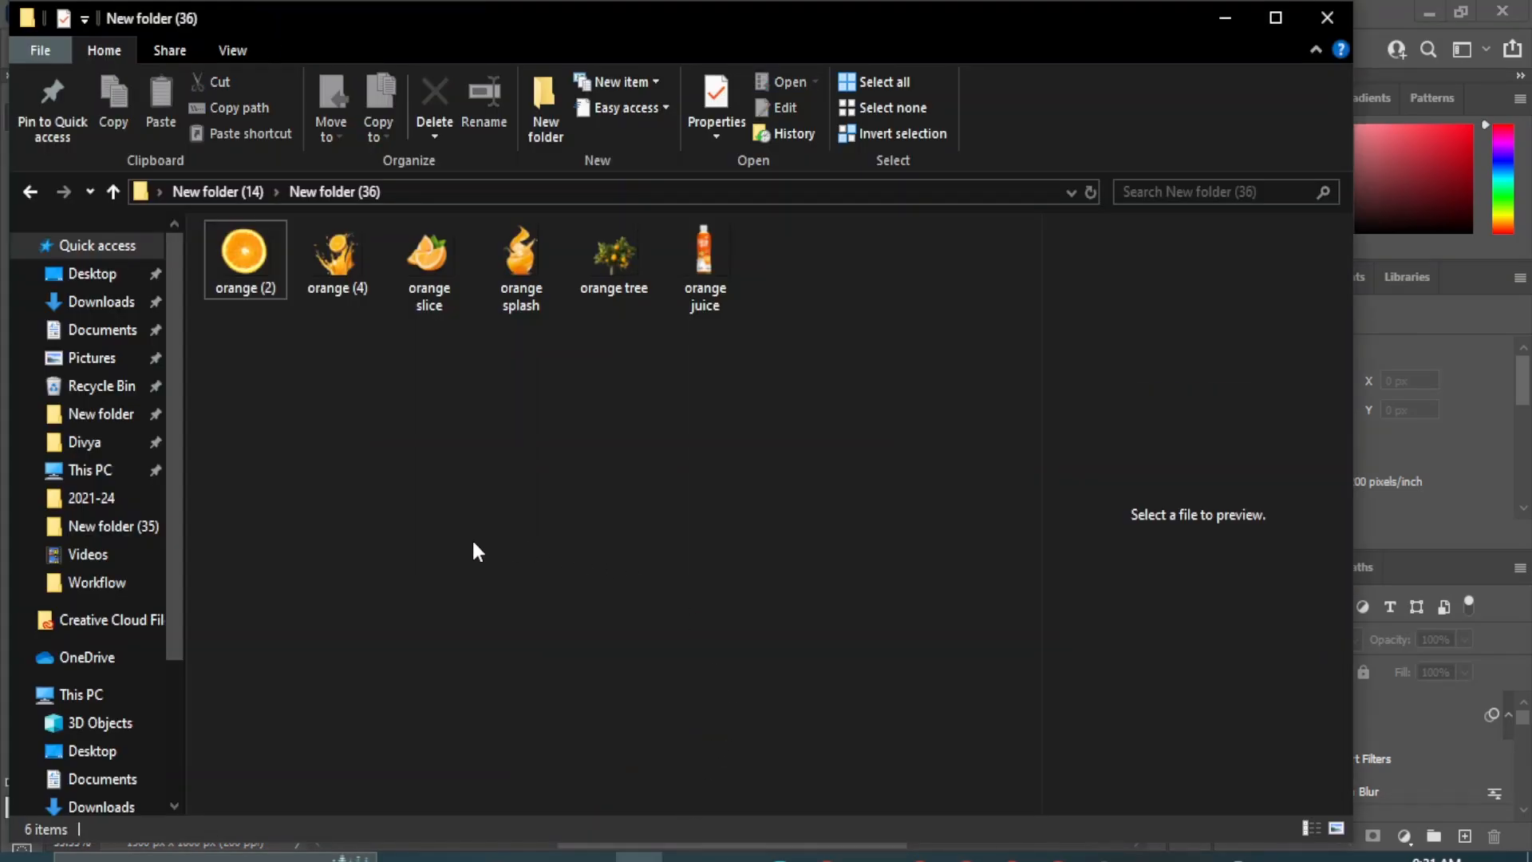
pyautogui.moveTo(627, 264); pyautogui.dragTo(428, 256)
pyautogui.moveTo(860, 175); pyautogui.dragTo(519, 530)
pyautogui.moveTo(424, 656); pyautogui.dragTo(358, 717)
pyautogui.moveTo(489, 583); pyautogui.dragTo(442, 703)
pyautogui.moveTo(361, 730); pyautogui.dragTo(358, 779)
pyautogui.moveTo(328, 590); pyautogui.dragTo(323, 556)
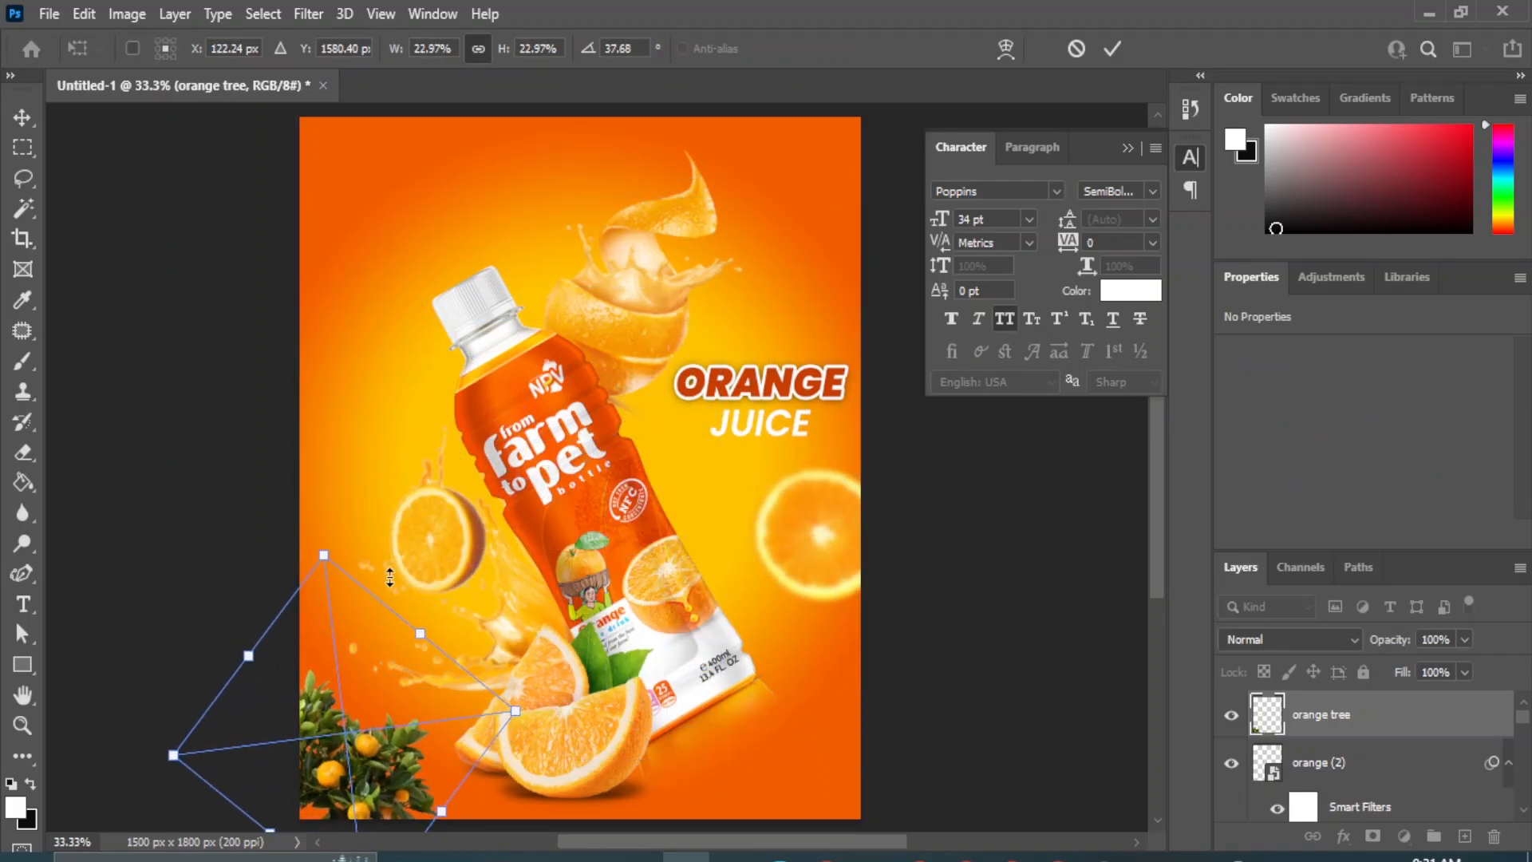
# - Resize the orange tree to about 23.81% and fit it into the poster's lower-left corner beside the orange slices
pyautogui.moveTo(326, 749)
pyautogui.mouseDown()
pyautogui.moveTo(349, 746)
pyautogui.moveTo(328, 757)
pyautogui.moveTo(311, 730)
pyautogui.moveTo(308, 744)
pyautogui.mouseUp()
pyautogui.moveTo(494, 702); pyautogui.dragTo(554, 697)
pyautogui.moveTo(1156, 520); pyautogui.dragTo(1157, 561)
pyautogui.moveTo(335, 645); pyautogui.dragTo(361, 666)
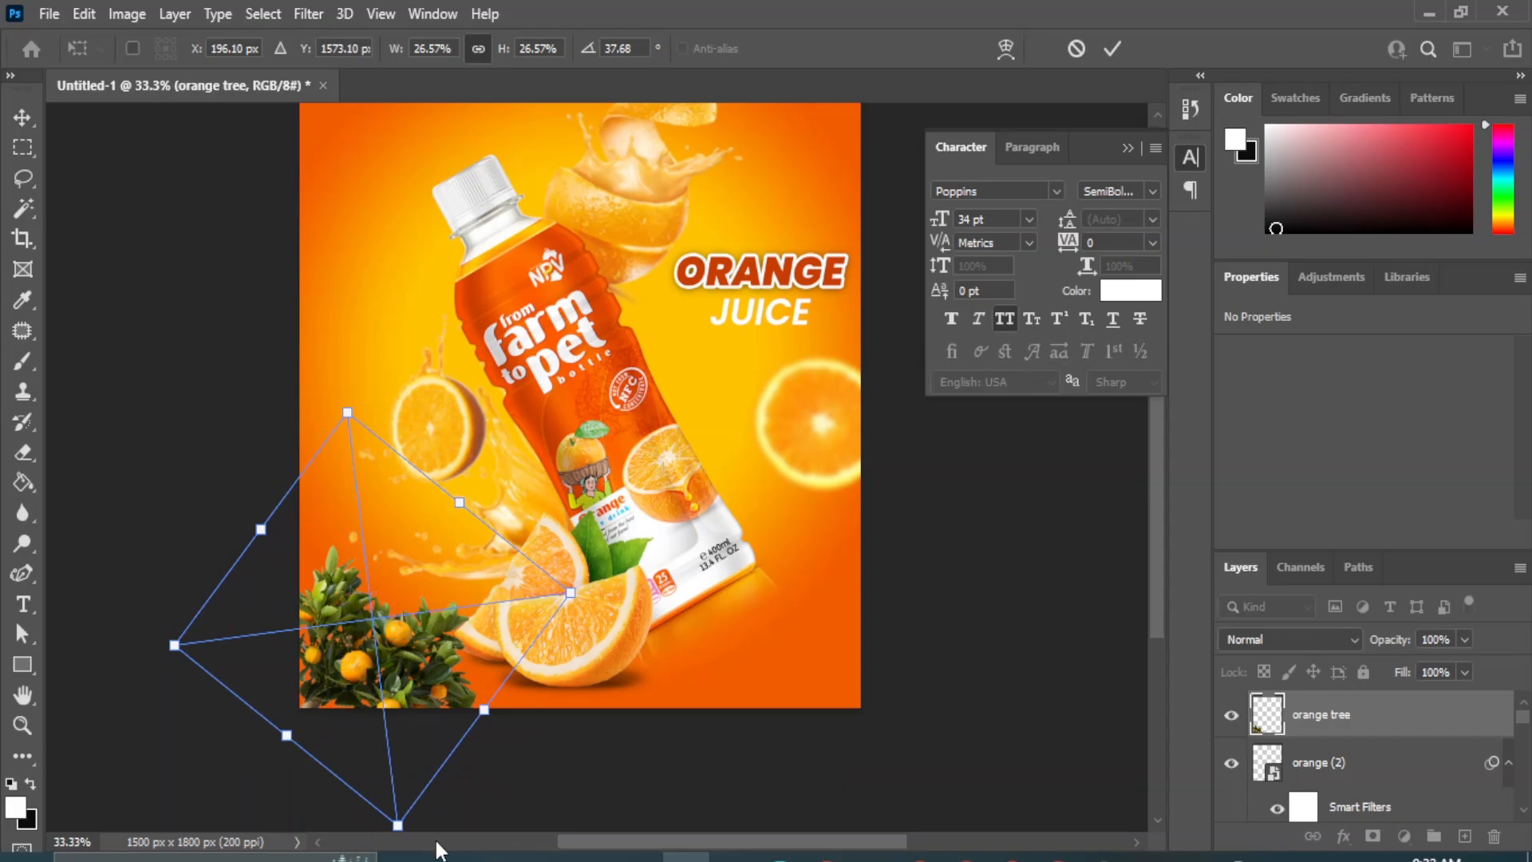
pyautogui.moveTo(396, 814); pyautogui.dragTo(392, 787)
pyautogui.moveTo(352, 626); pyautogui.dragTo(351, 638)
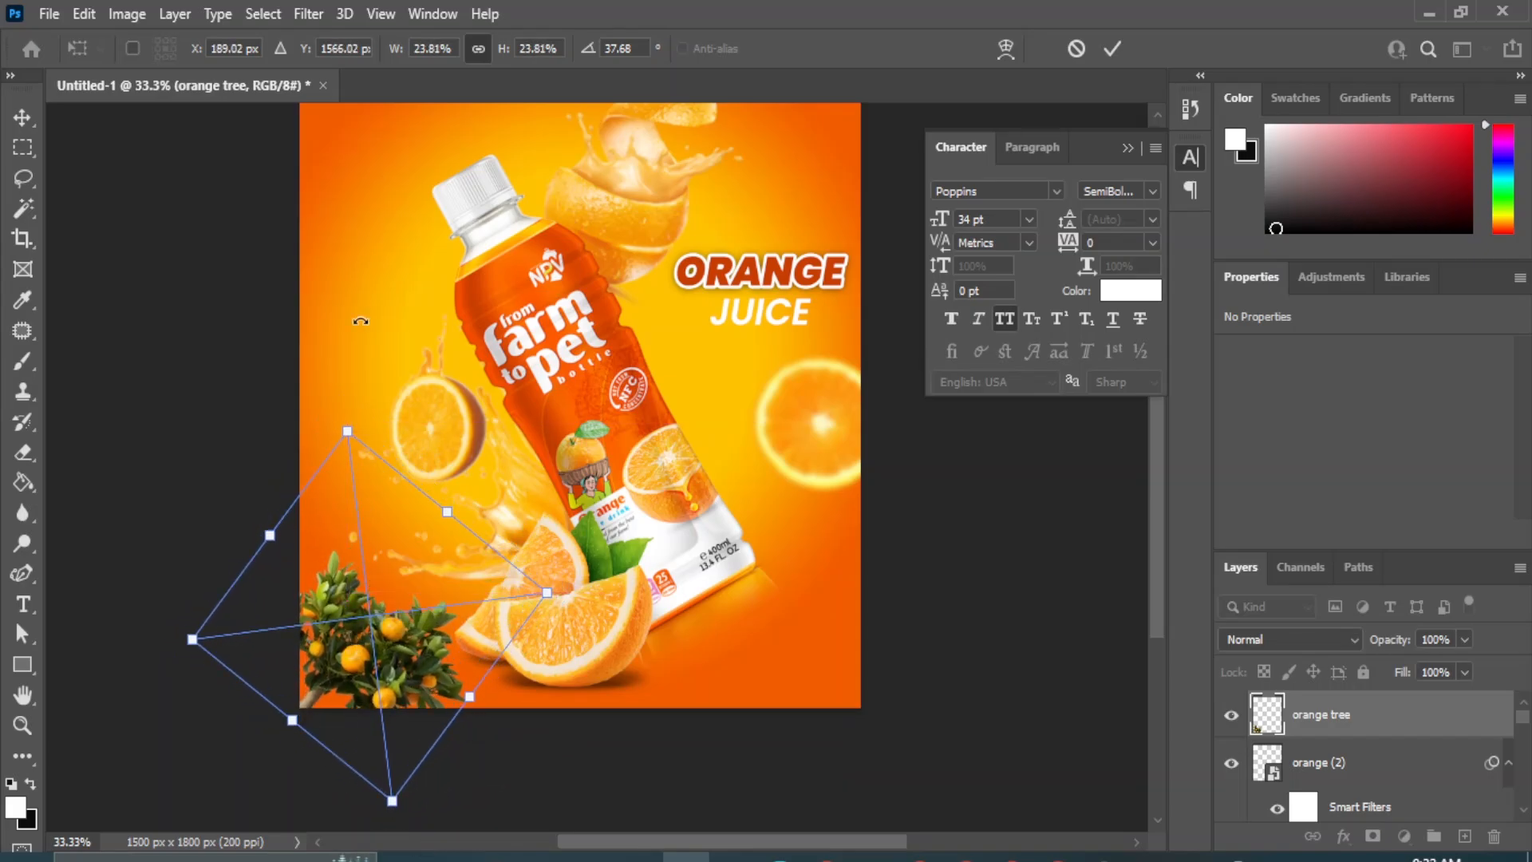
pyautogui.click(16, 117)
# - Apply a Gaussian Blur with a 4.1 pixel radius to the orange tree
pyautogui.click(310, 13)
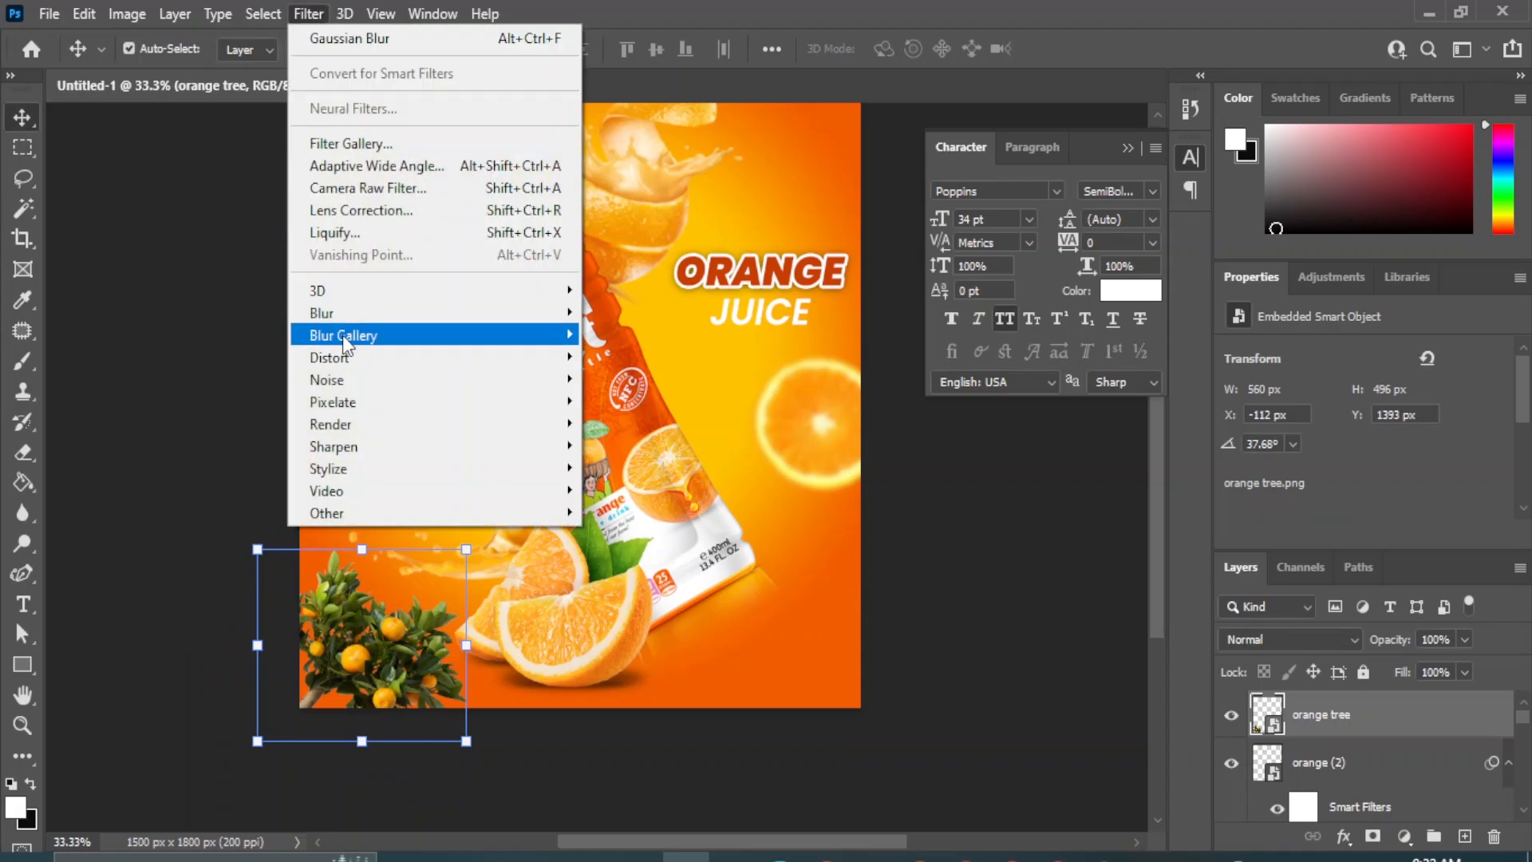
pyautogui.moveTo(535, 315)
pyautogui.click(643, 401)
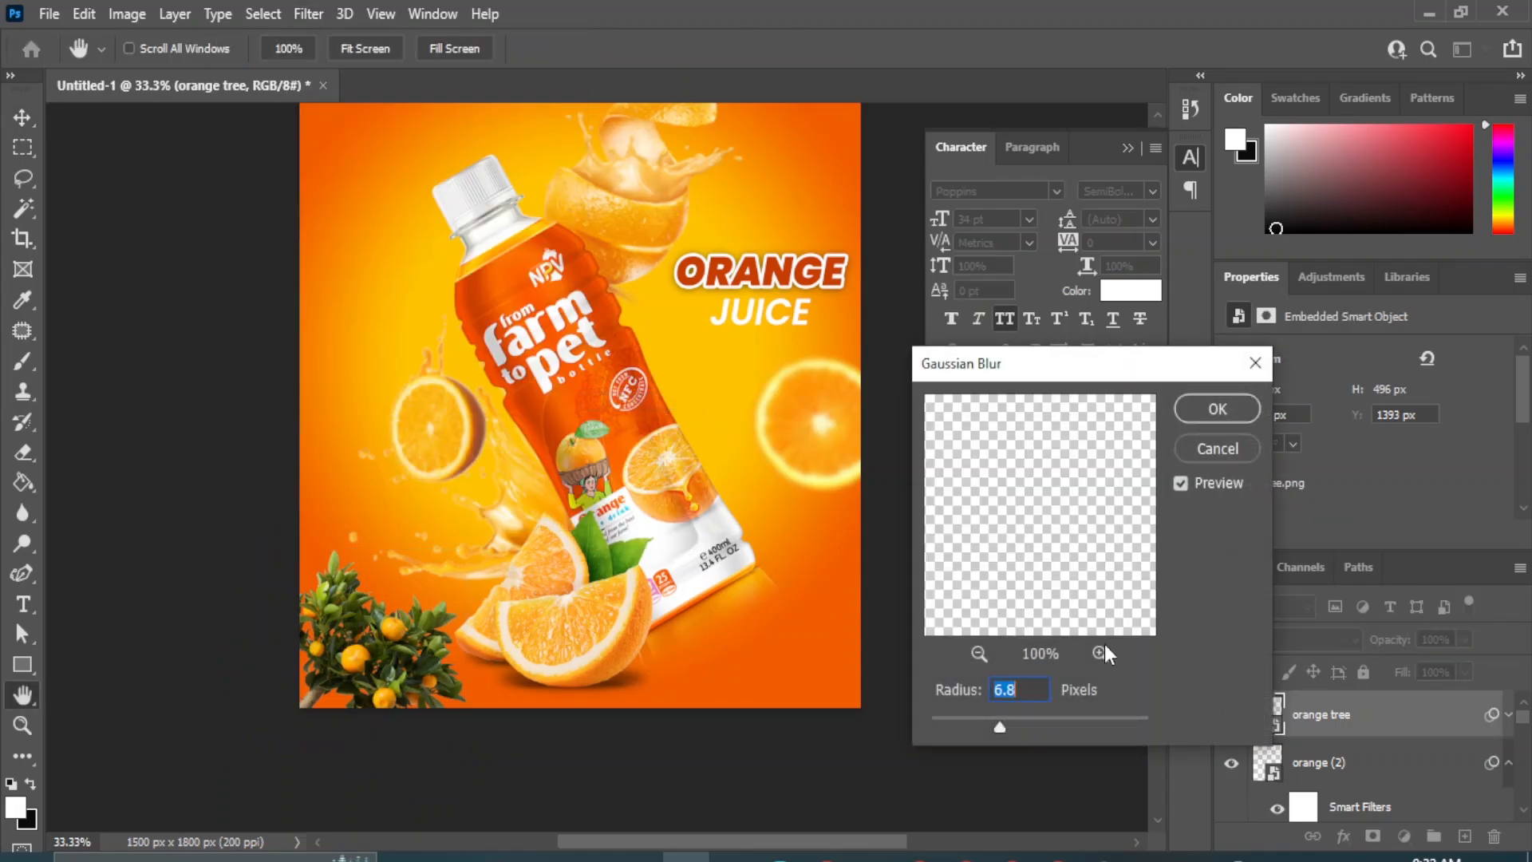
pyautogui.moveTo(978, 726); pyautogui.dragTo(975, 725)
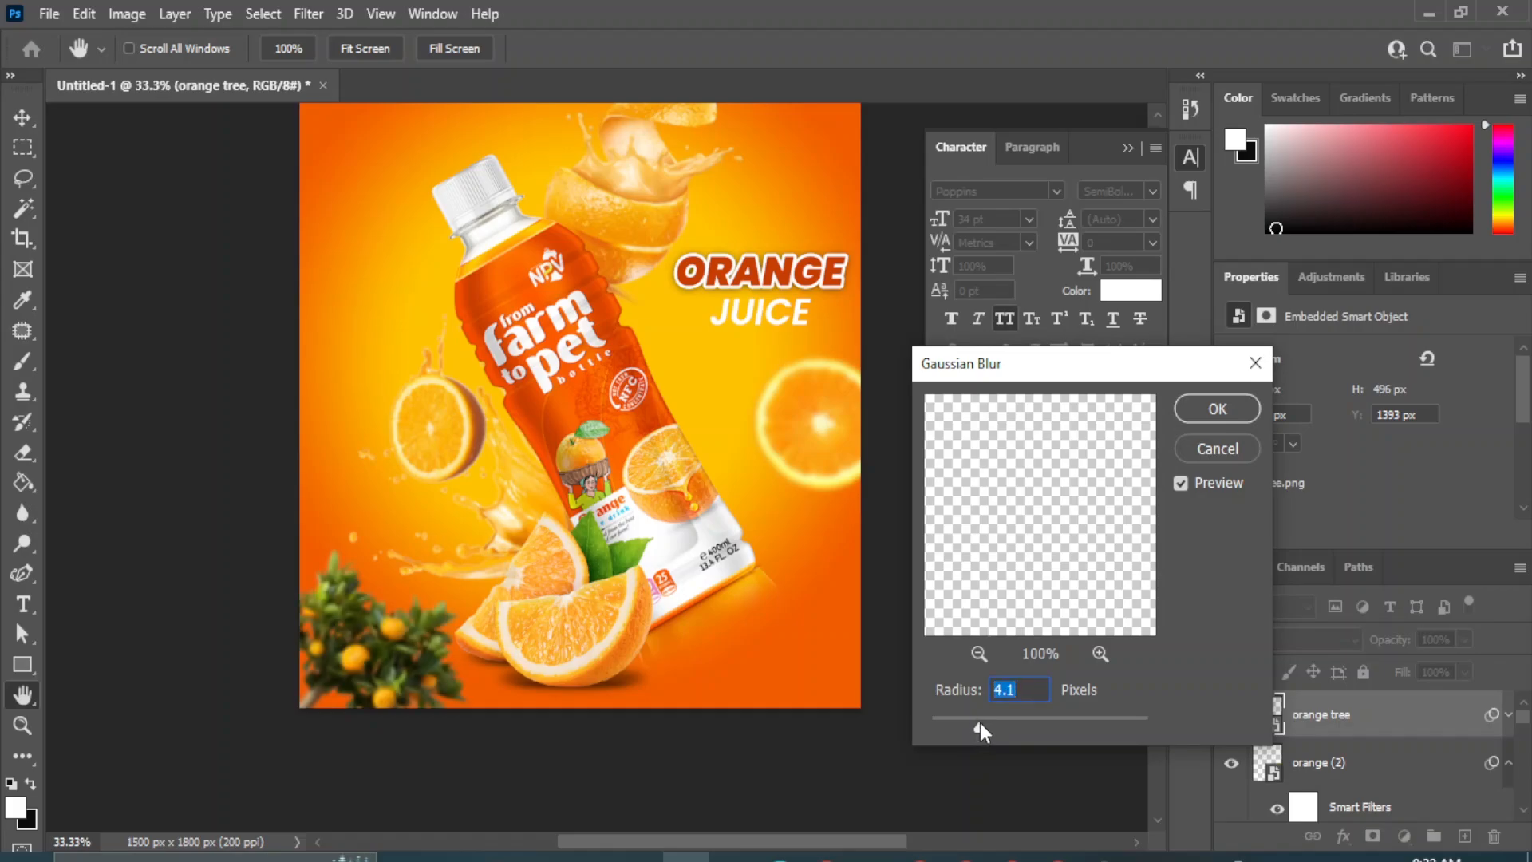
pyautogui.click(1218, 409)
pyautogui.click(1010, 641)
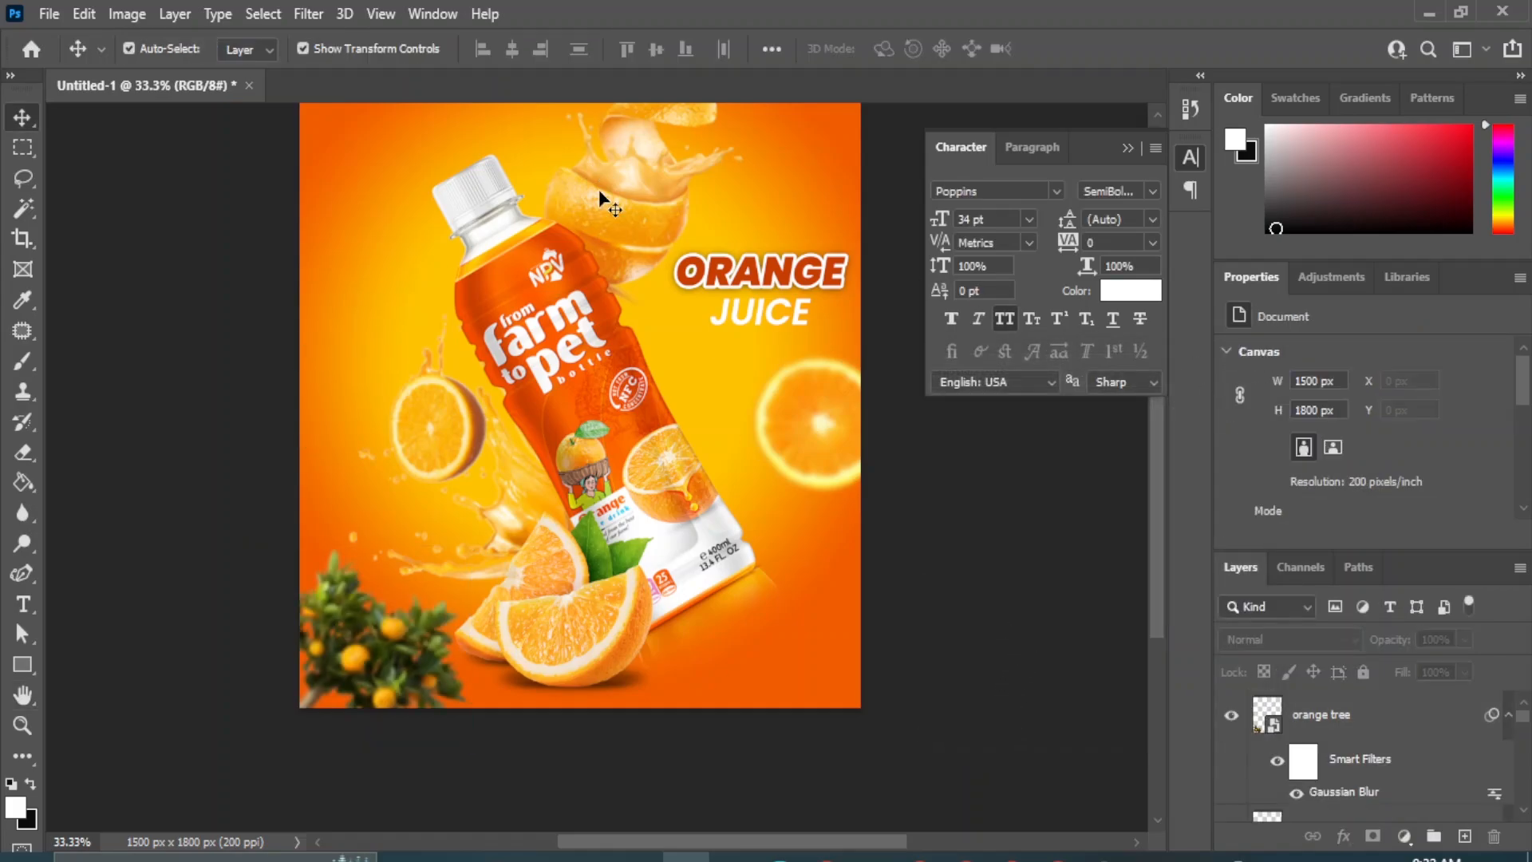
# - Duplicate the blurred orange tree, move the copy to the poster's upper-left corner and flip it vertically
pyautogui.moveTo(715, 221); pyautogui.dragTo(720, 308)
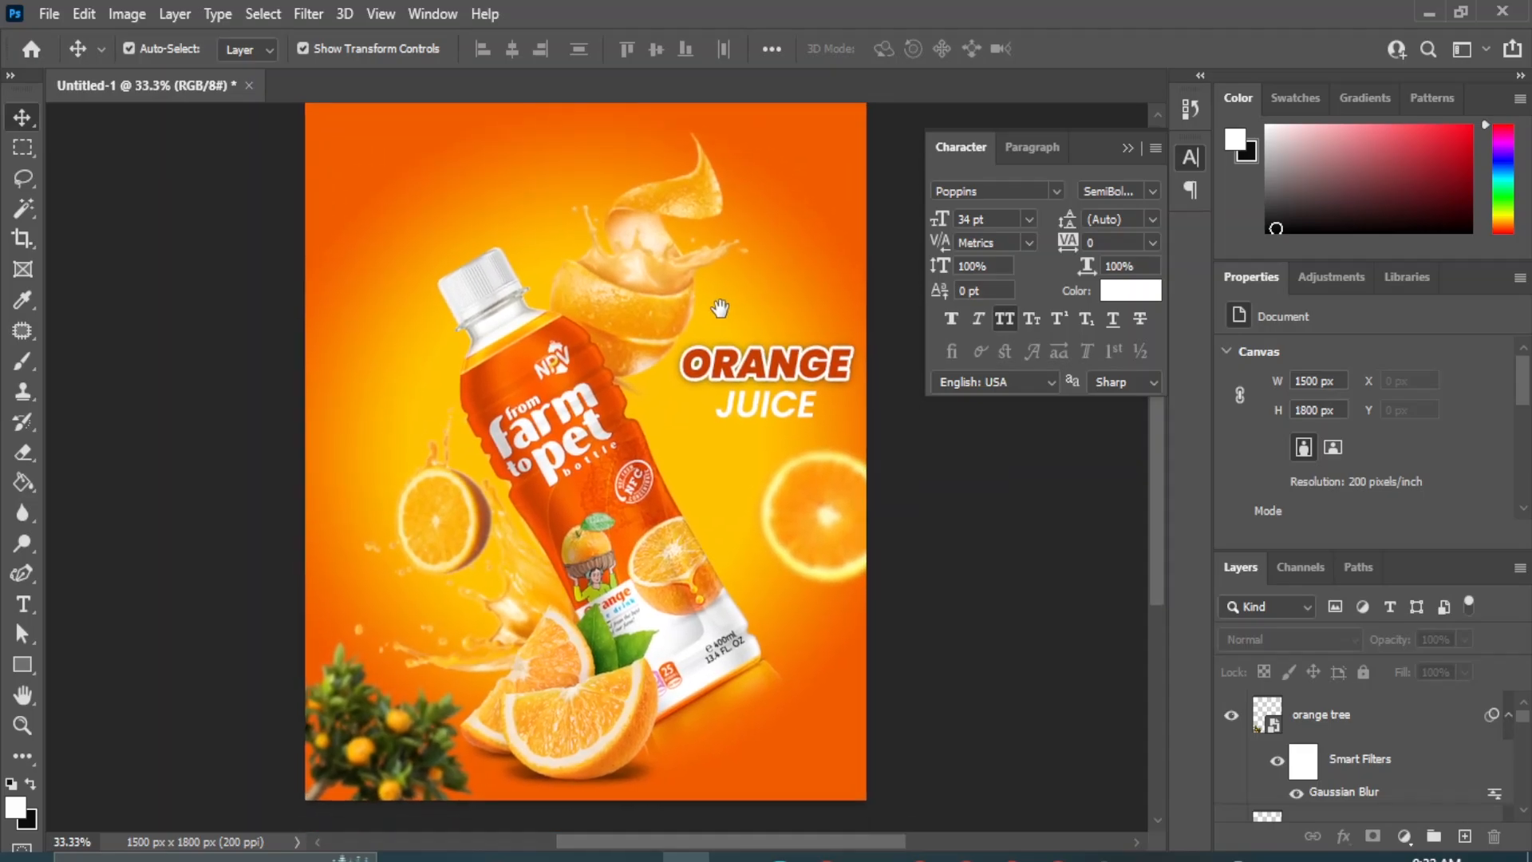
pyautogui.click(391, 723)
pyautogui.hotkey('ctrl', 'j')
pyautogui.moveTo(367, 687); pyautogui.dragTo(365, 182)
pyautogui.hotkey('ctrl', 't')
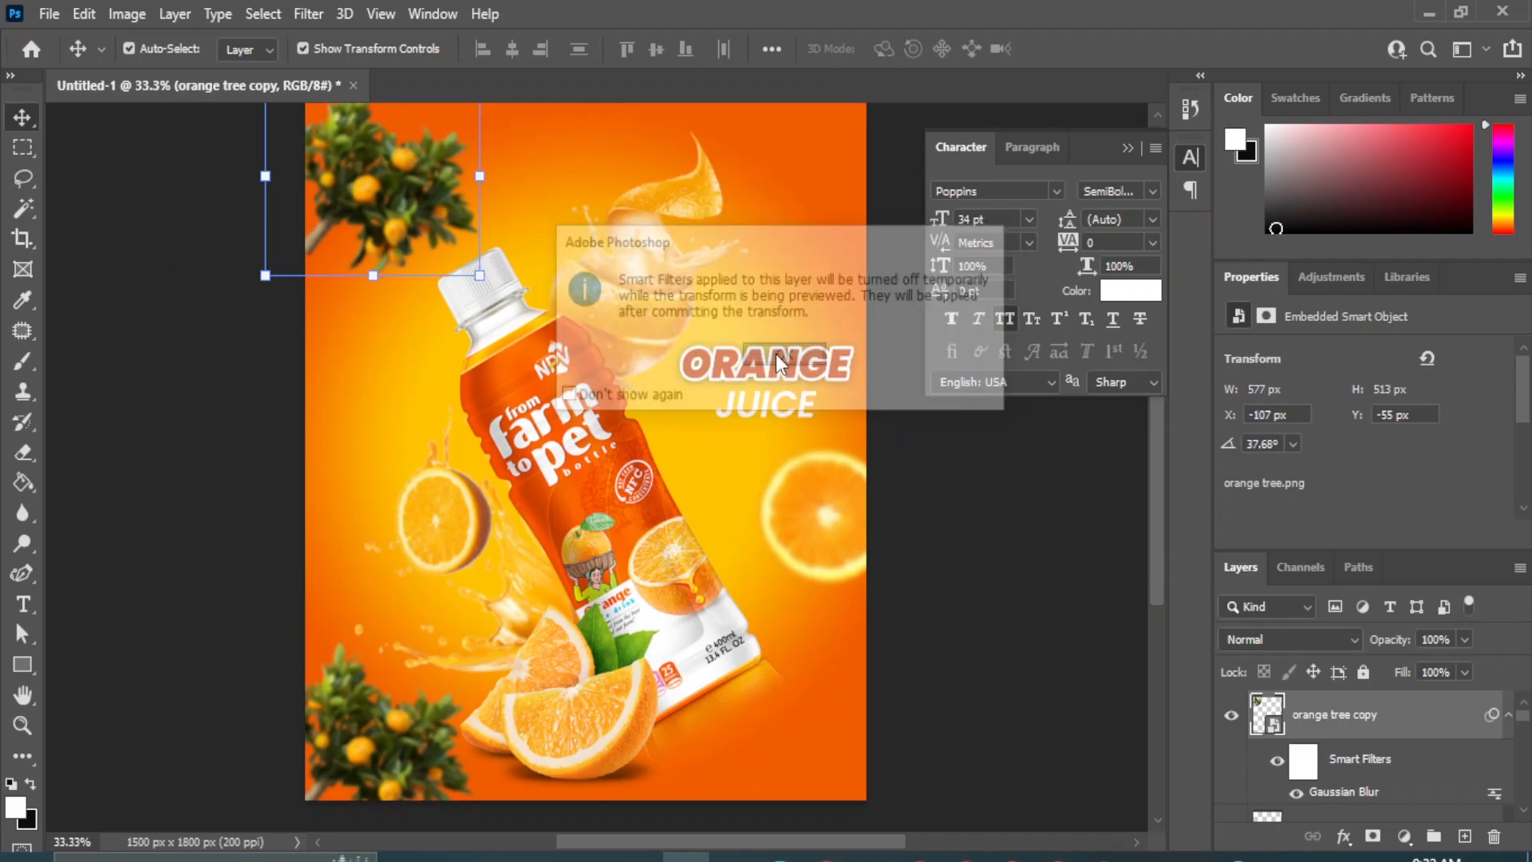
pyautogui.rightClick(429, 205)
pyautogui.click(485, 614)
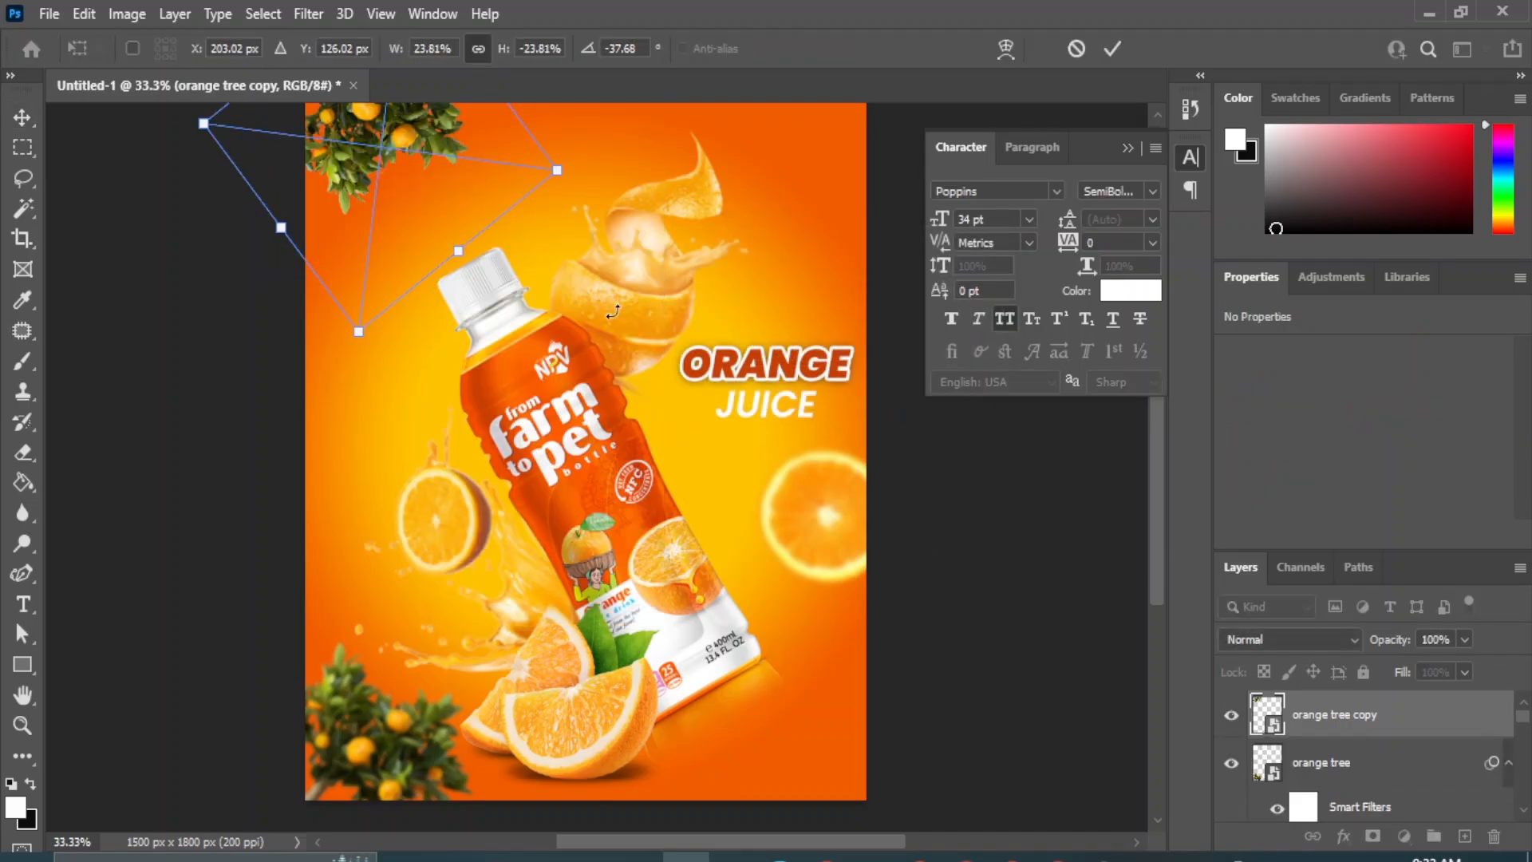
# - Scale the flipped tree copy to about 25% and position it so it hangs from the poster's upper-left corner
pyautogui.moveTo(553, 249); pyautogui.dragTo(600, 297)
pyautogui.moveTo(405, 183); pyautogui.dragTo(400, 224)
pyautogui.moveTo(401, 422); pyautogui.dragTo(424, 444)
pyautogui.moveTo(388, 207); pyautogui.dragTo(406, 212)
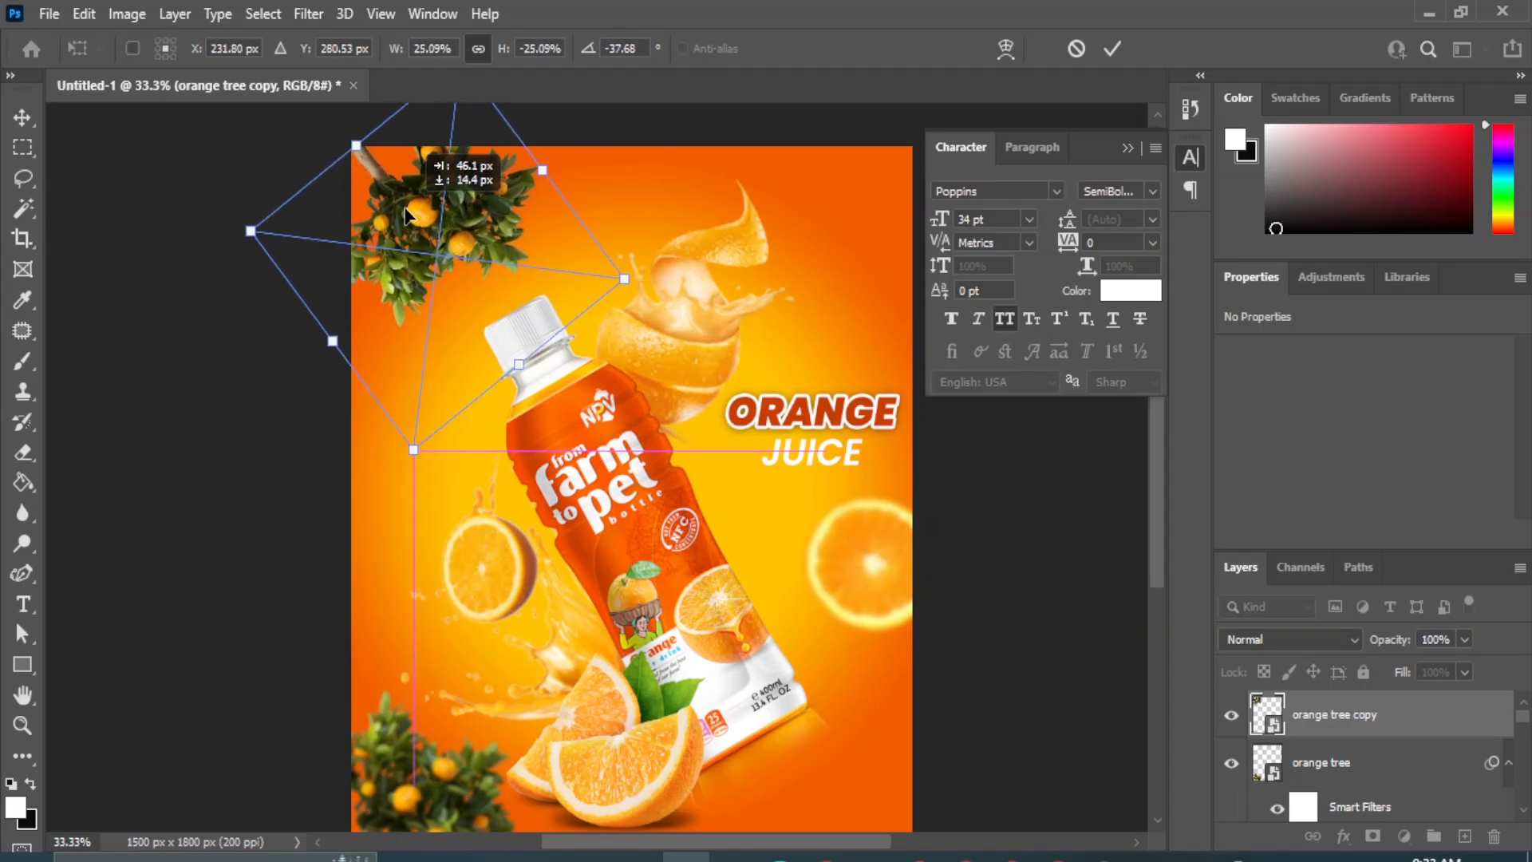
pyautogui.moveTo(598, 266); pyautogui.dragTo(599, 256)
pyautogui.press('Return')
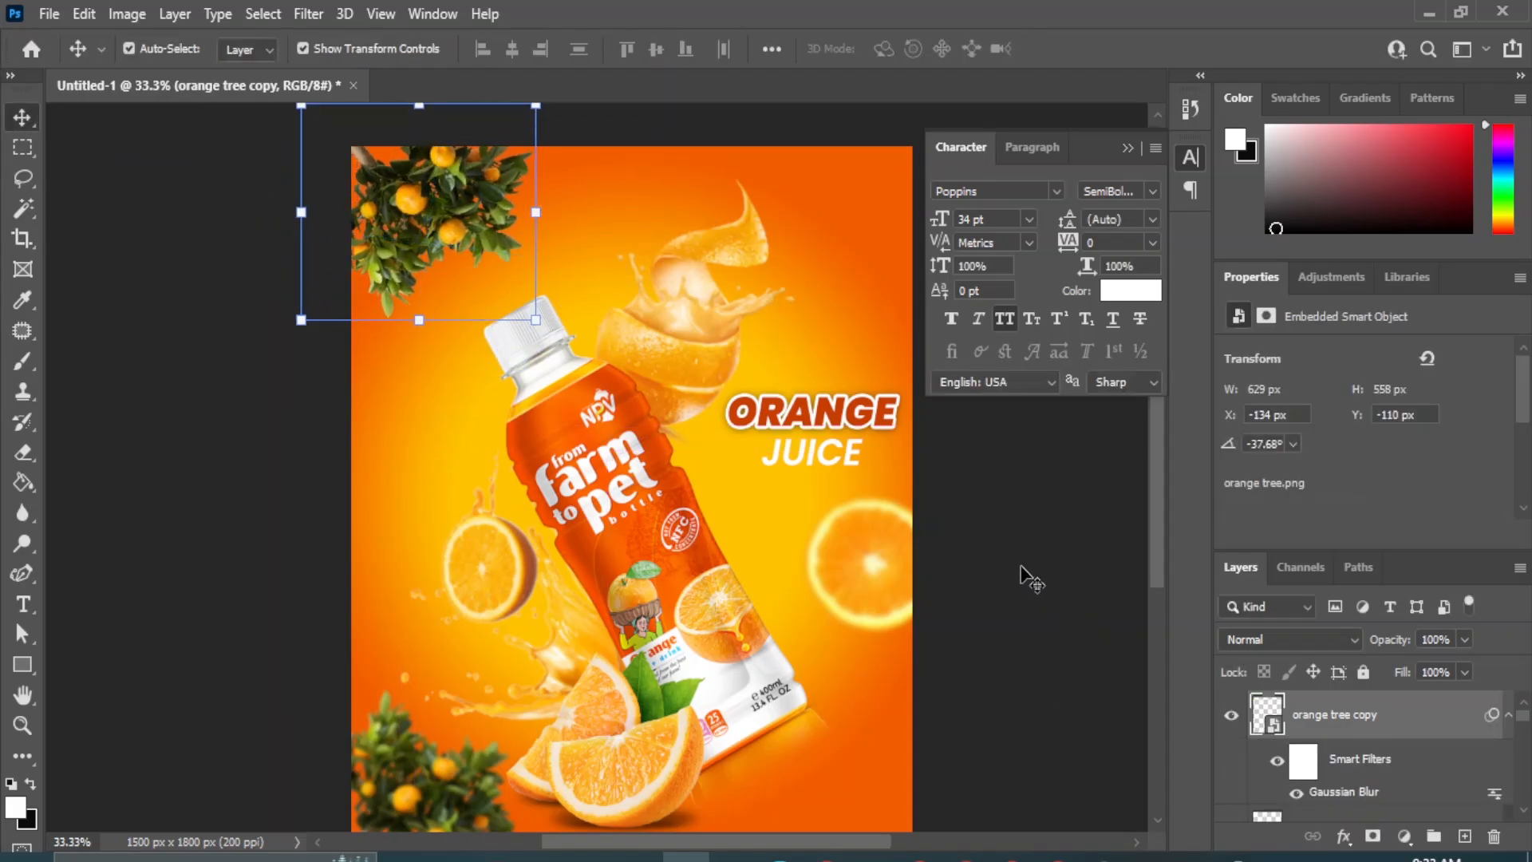
pyautogui.click(1027, 576)
# - Place the ORANGE SLICE2 image from New folder (36), scaled to about 20.15%, beside the bottle's neck above the halved orange
pyautogui.moveTo(736, 628); pyautogui.dragTo(719, 599)
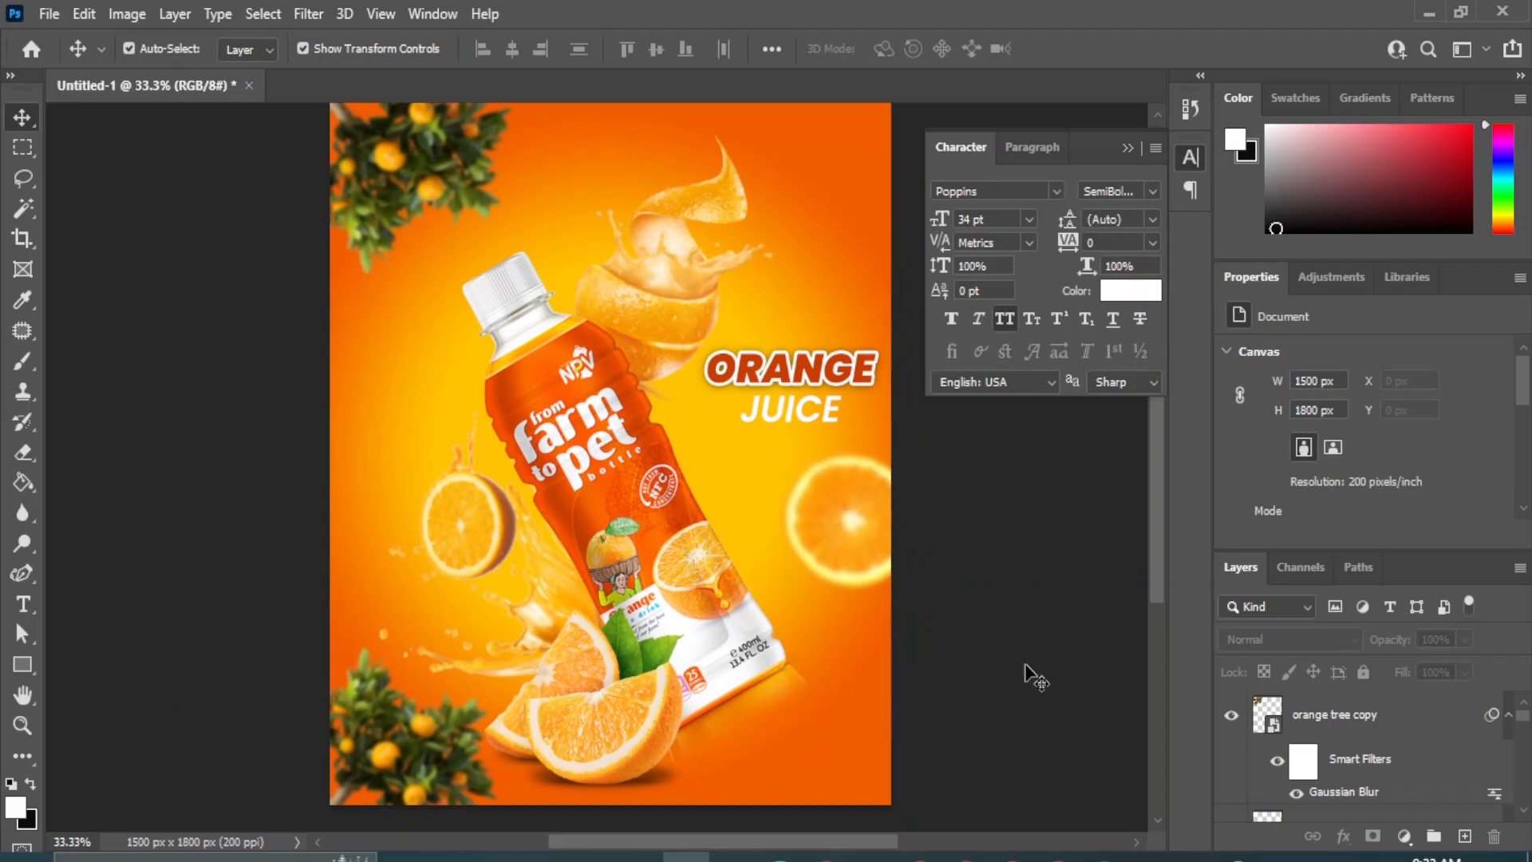
pyautogui.click(651, 803)
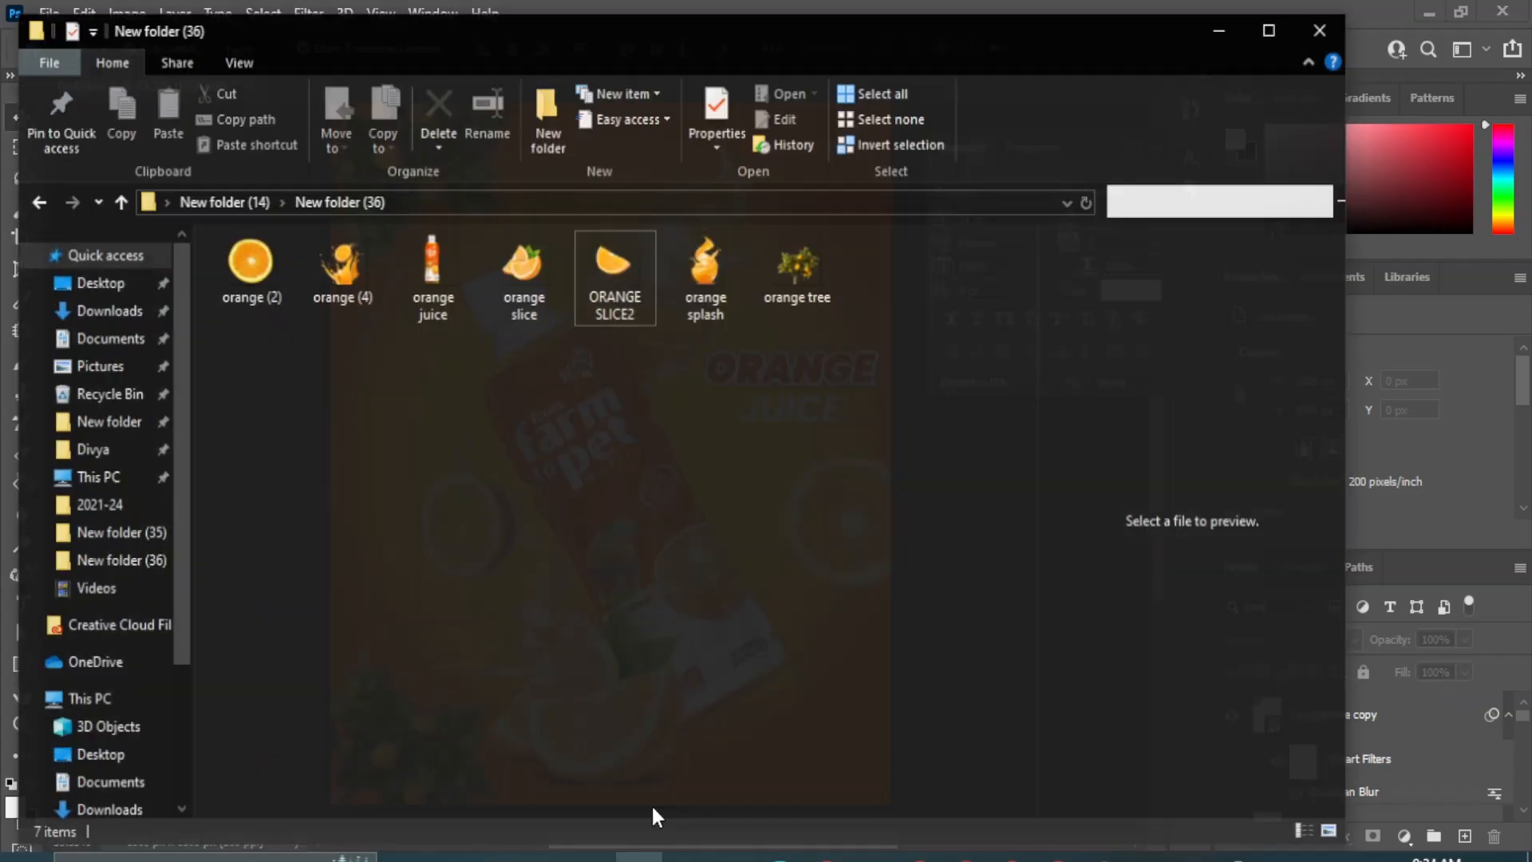
pyautogui.click(638, 307)
pyautogui.moveTo(746, 680); pyautogui.dragTo(427, 407)
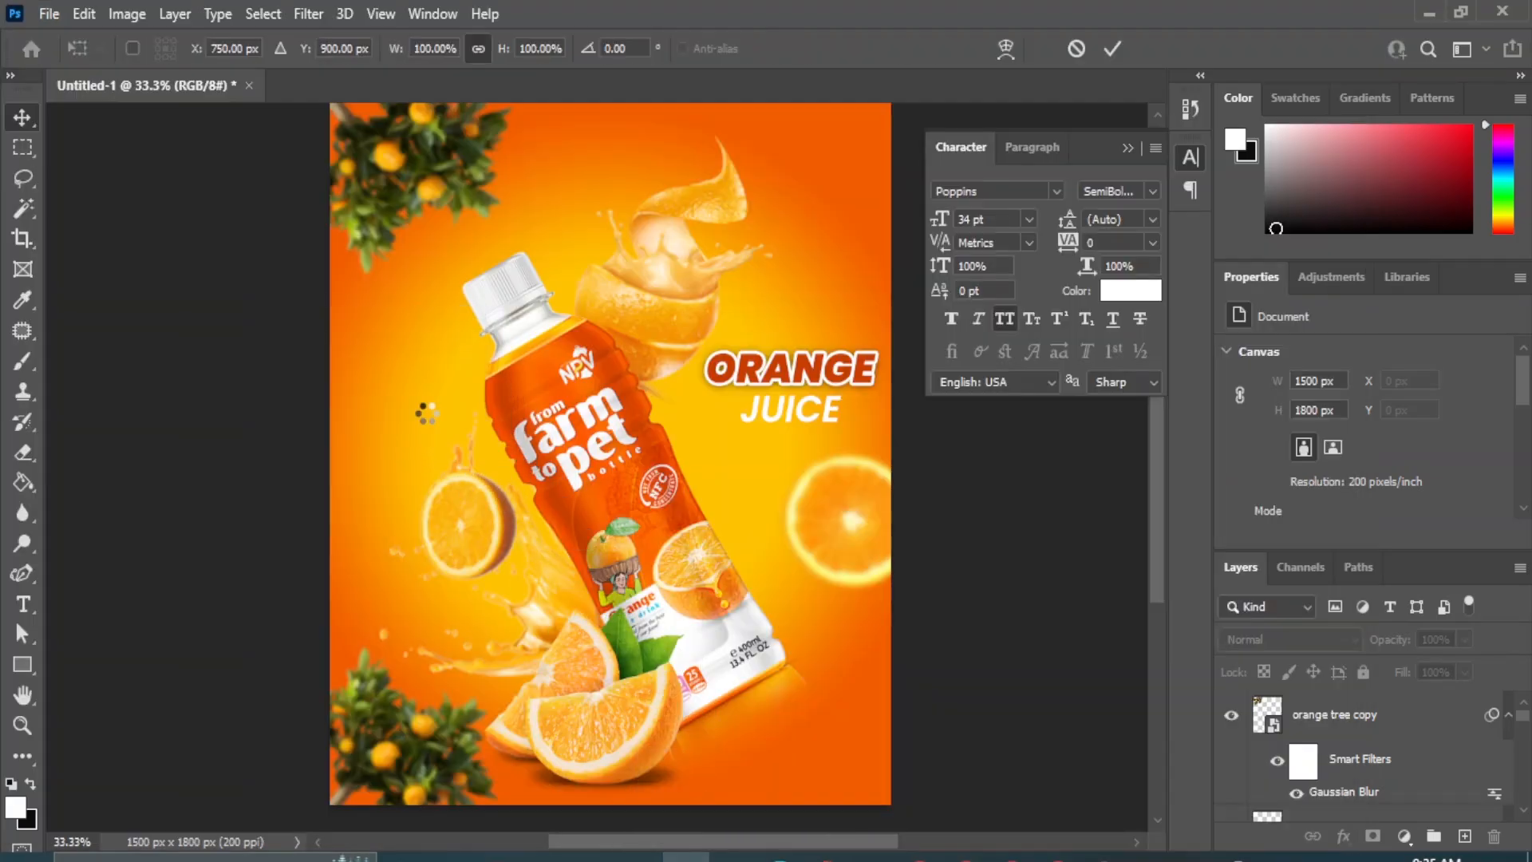
pyautogui.moveTo(891, 683); pyautogui.dragTo(417, 394)
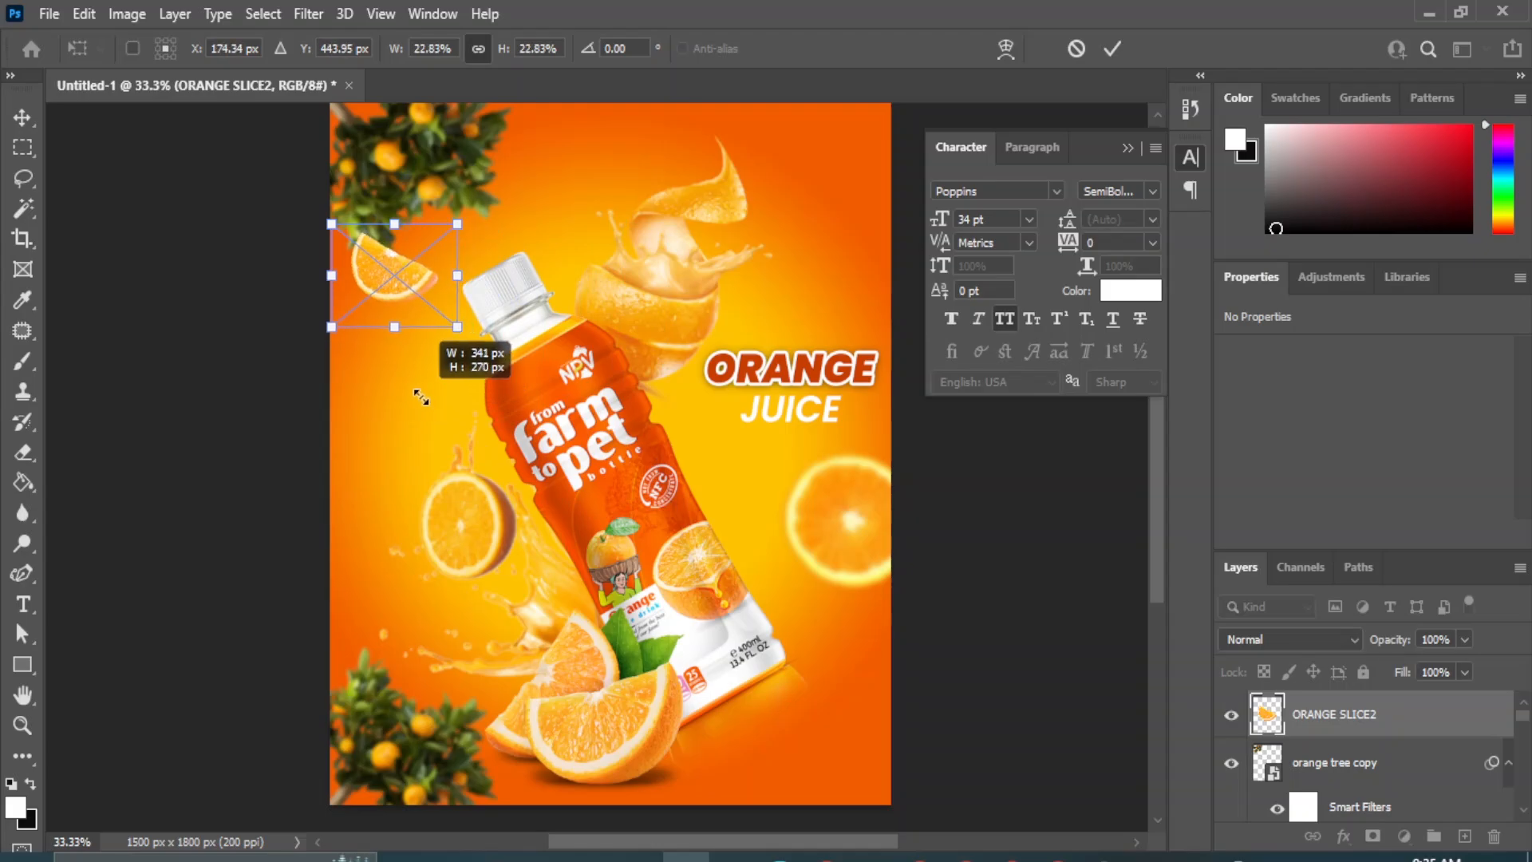
pyautogui.moveTo(393, 271); pyautogui.dragTo(435, 390)
pyautogui.moveTo(508, 449); pyautogui.dragTo(493, 437)
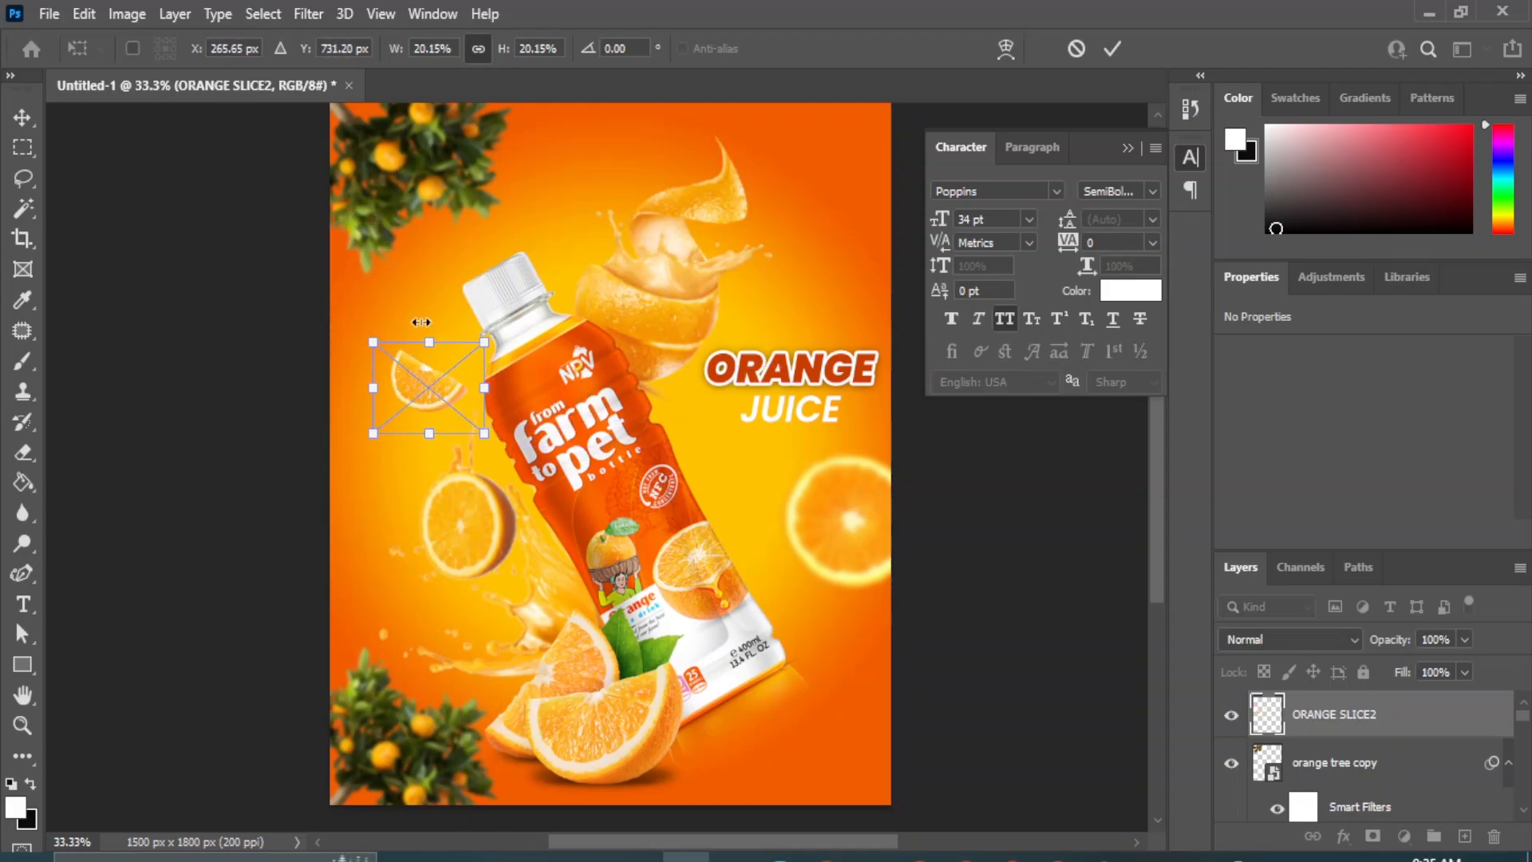
pyautogui.click(23, 119)
# - Apply a Gaussian Blur with a 4.1 pixel radius to the ORANGE SLICE2 layer
pyautogui.click(307, 14)
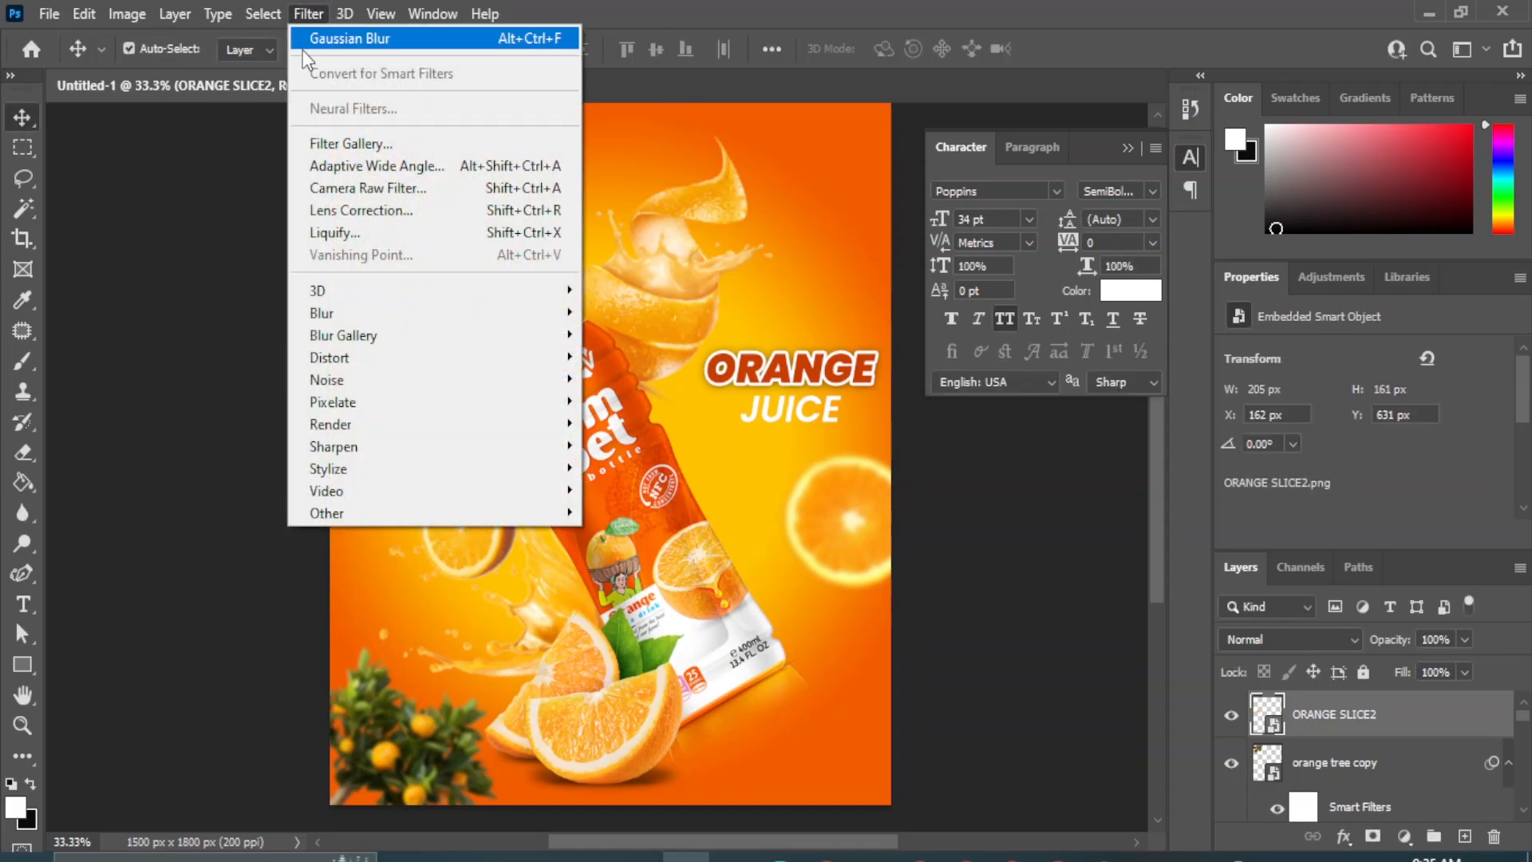
pyautogui.moveTo(479, 313)
pyautogui.click(635, 401)
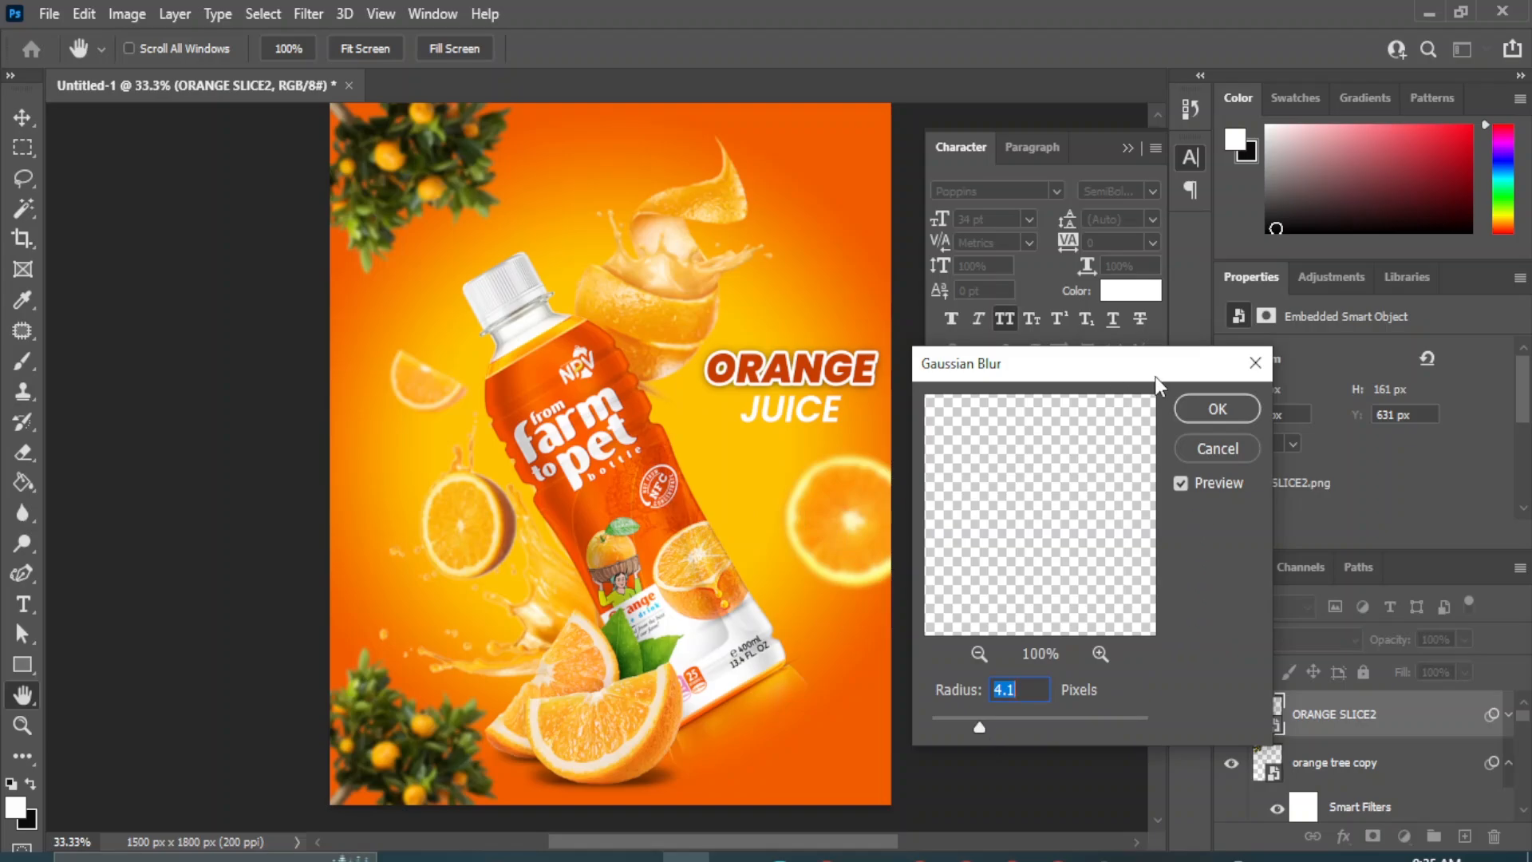
pyautogui.click(1217, 408)
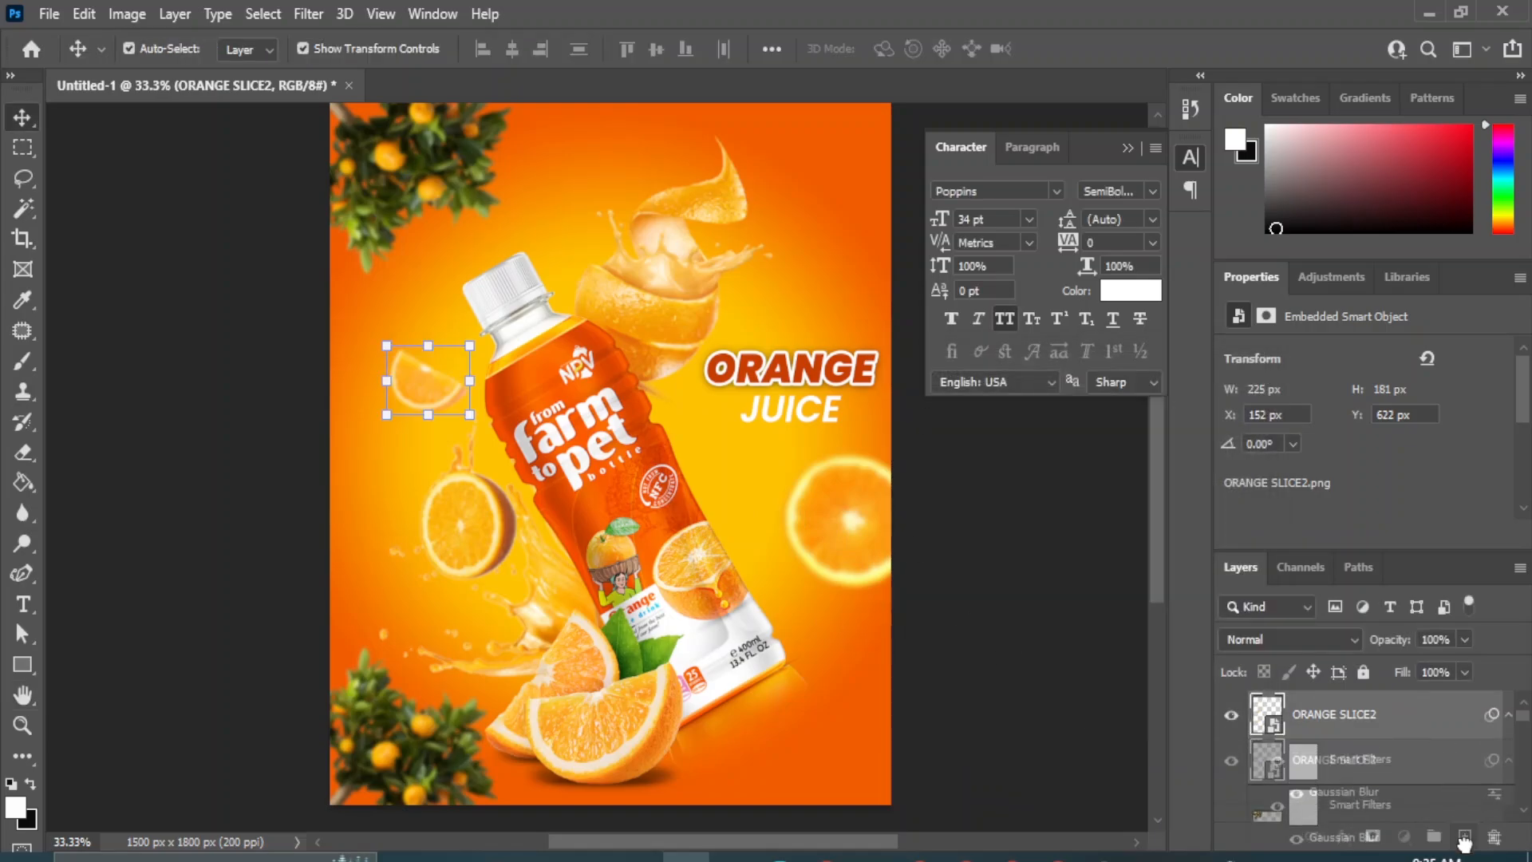
# - Duplicate the blurred ORANGE SLICE2, move the copy just above the original and scale it down to about 131 px wide
pyautogui.moveTo(1464, 842); pyautogui.dragTo(1464, 842)
pyautogui.moveTo(405, 372); pyautogui.dragTo(391, 302)
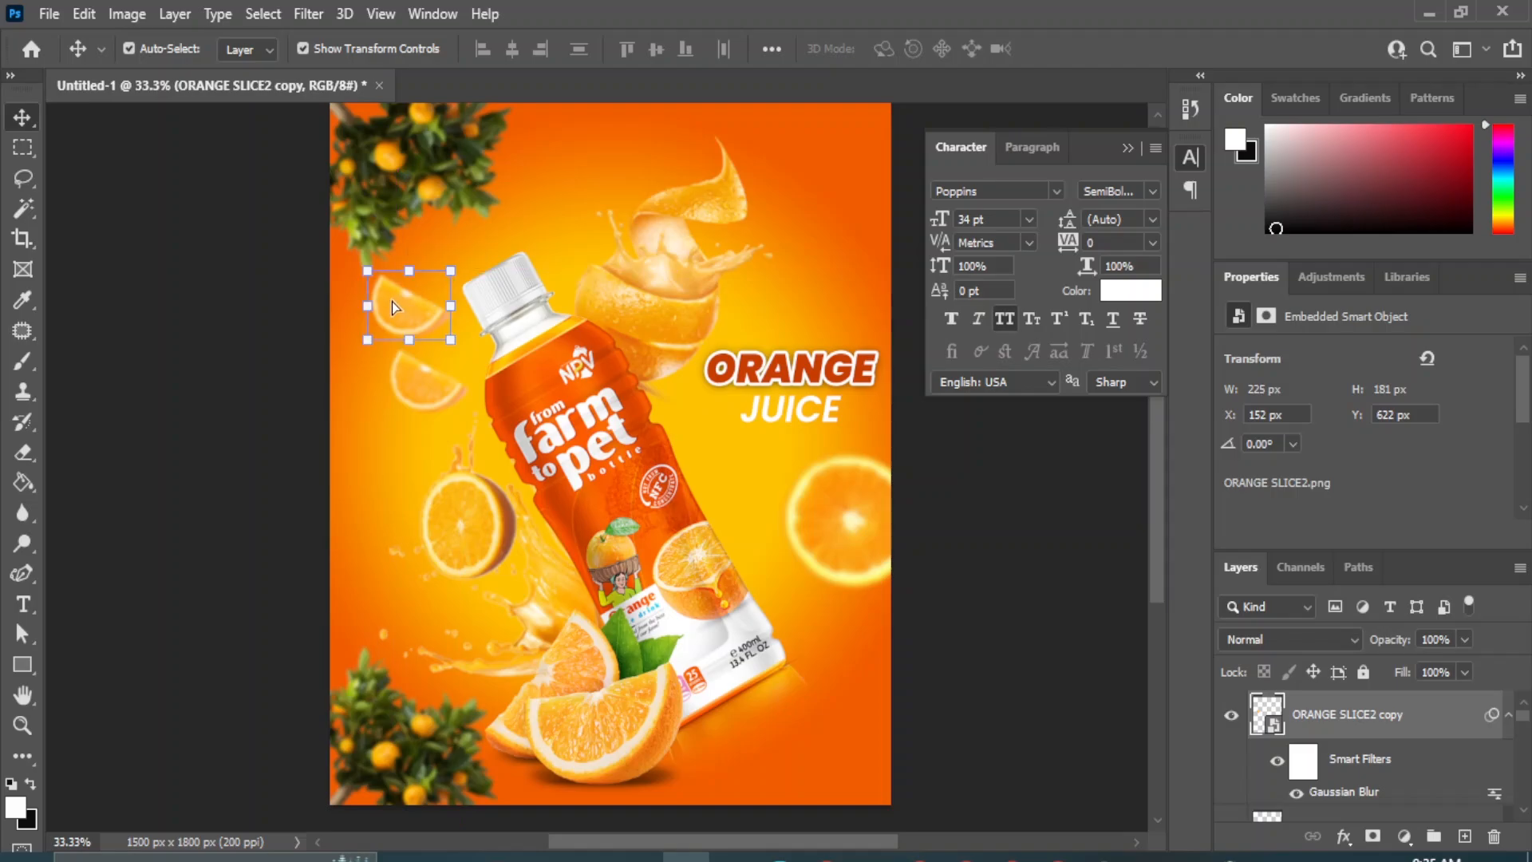
pyautogui.click(450, 341)
pyautogui.click(786, 356)
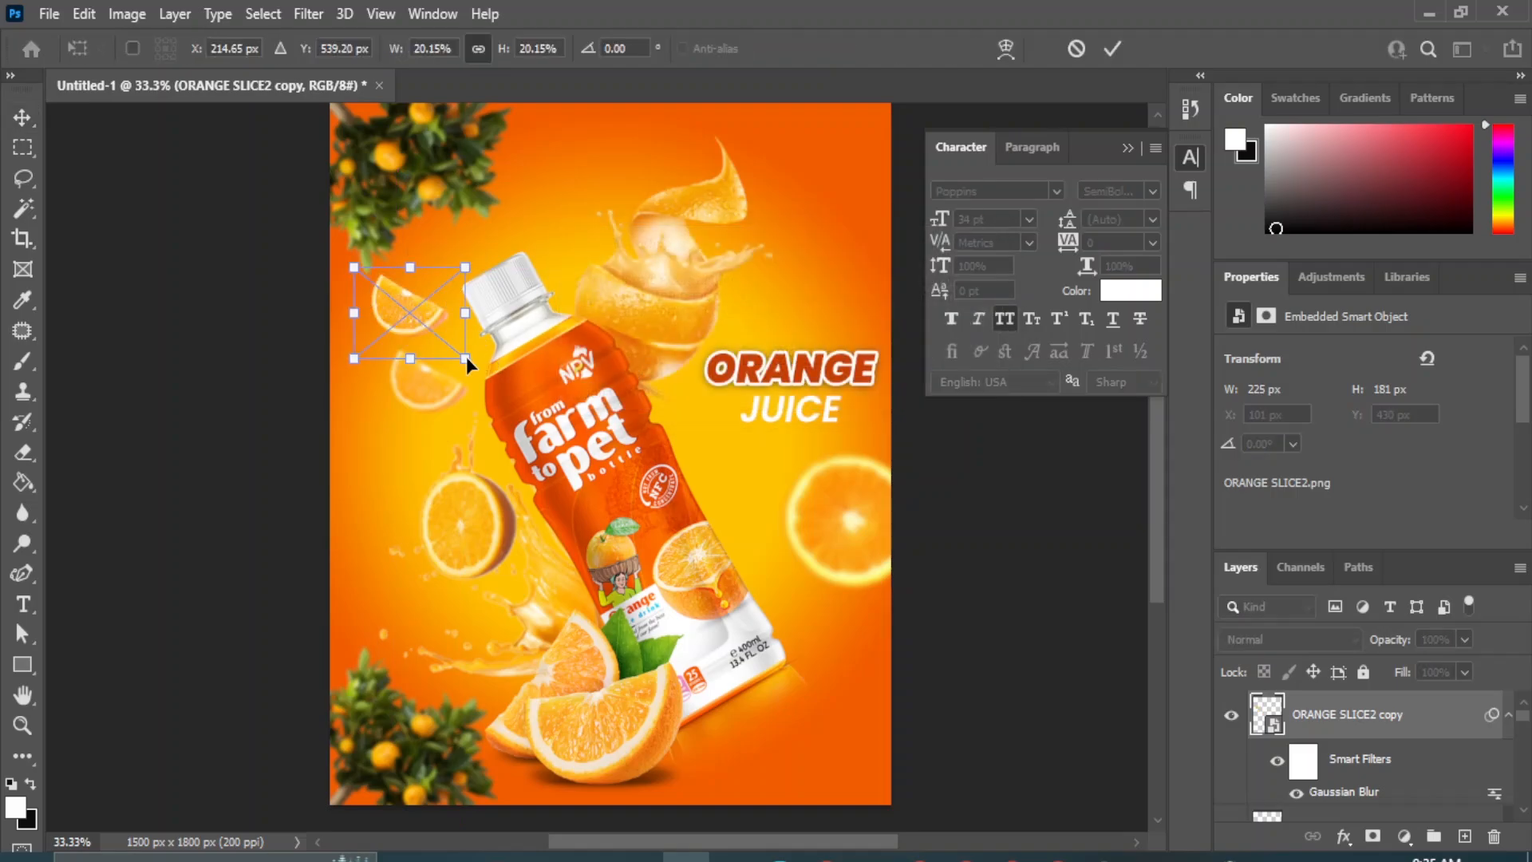
pyautogui.moveTo(451, 340); pyautogui.dragTo(436, 342)
pyautogui.moveTo(348, 267); pyautogui.dragTo(367, 271)
pyautogui.click(22, 117)
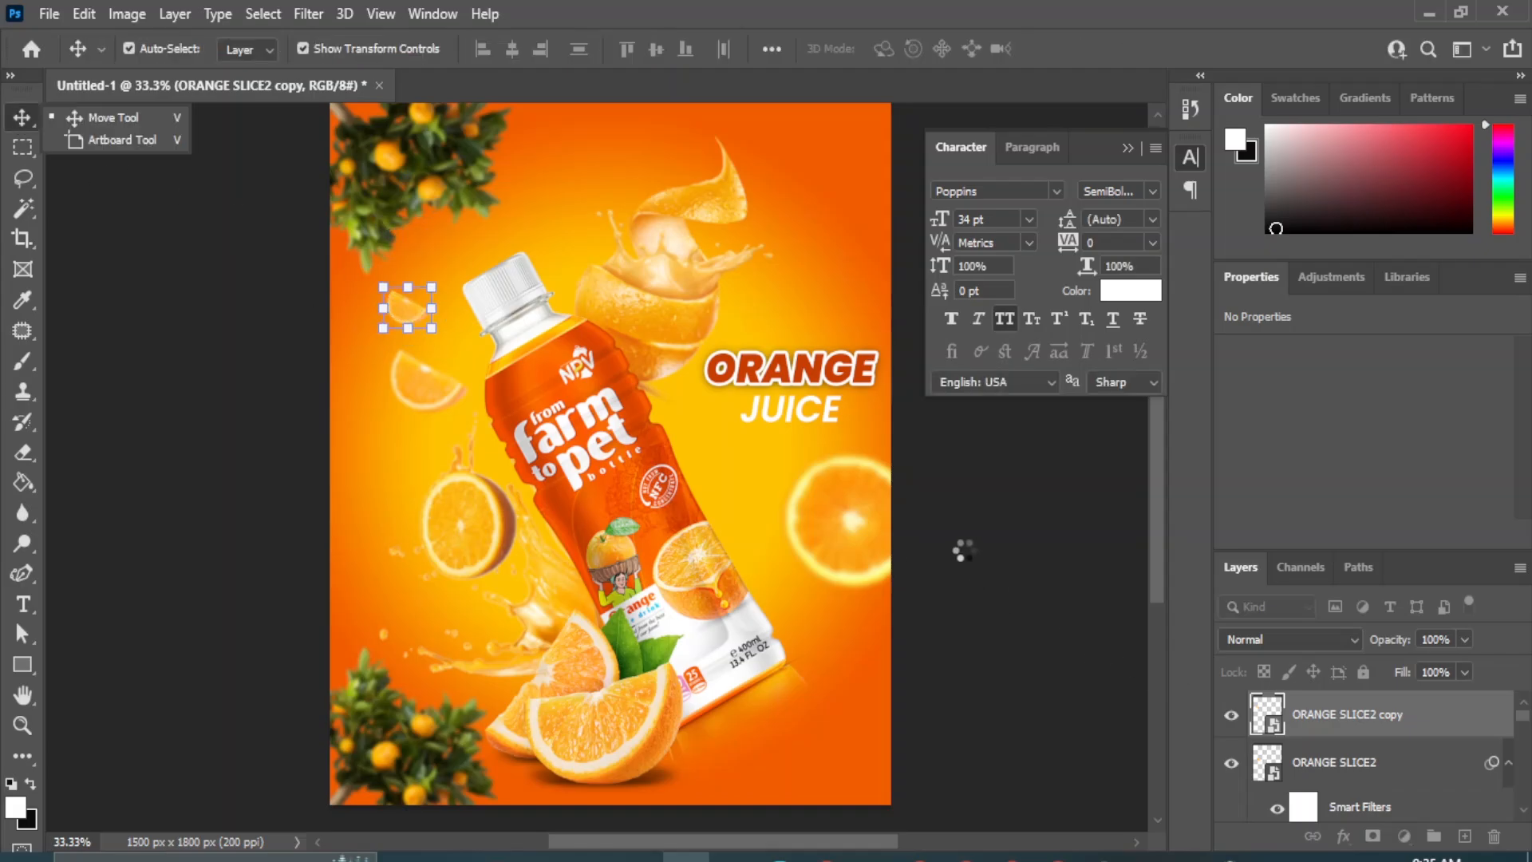
pyautogui.hotkey('ctrl', 'alt', 'f')
pyautogui.click(990, 580)
# - Duplicate the small orange slice, move the copy near the poster's upper-right corner and flip it vertically
pyautogui.click(408, 309)
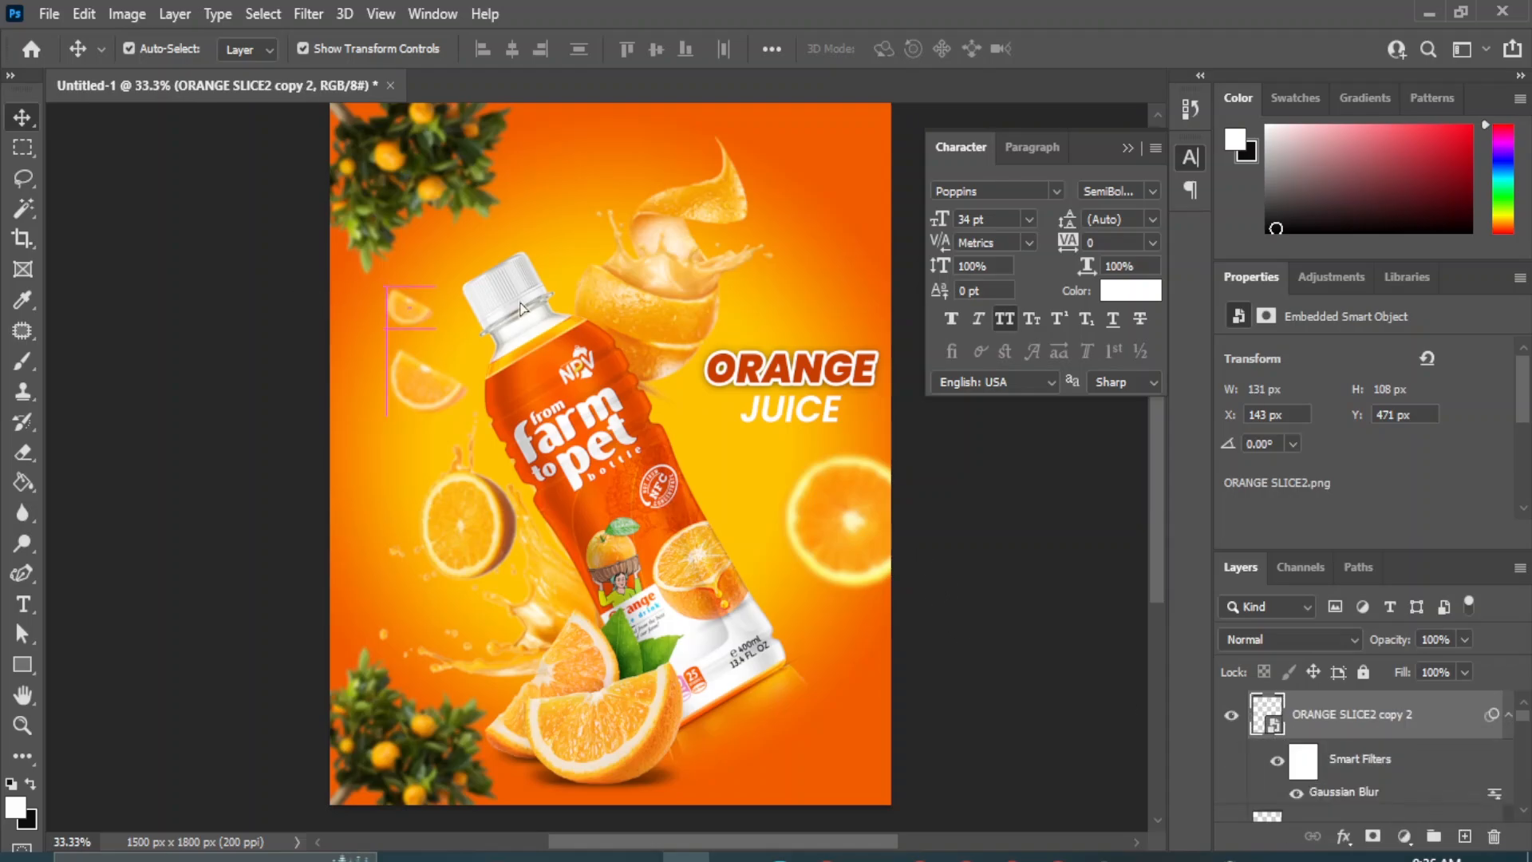
pyautogui.moveTo(522, 309); pyautogui.dragTo(830, 216)
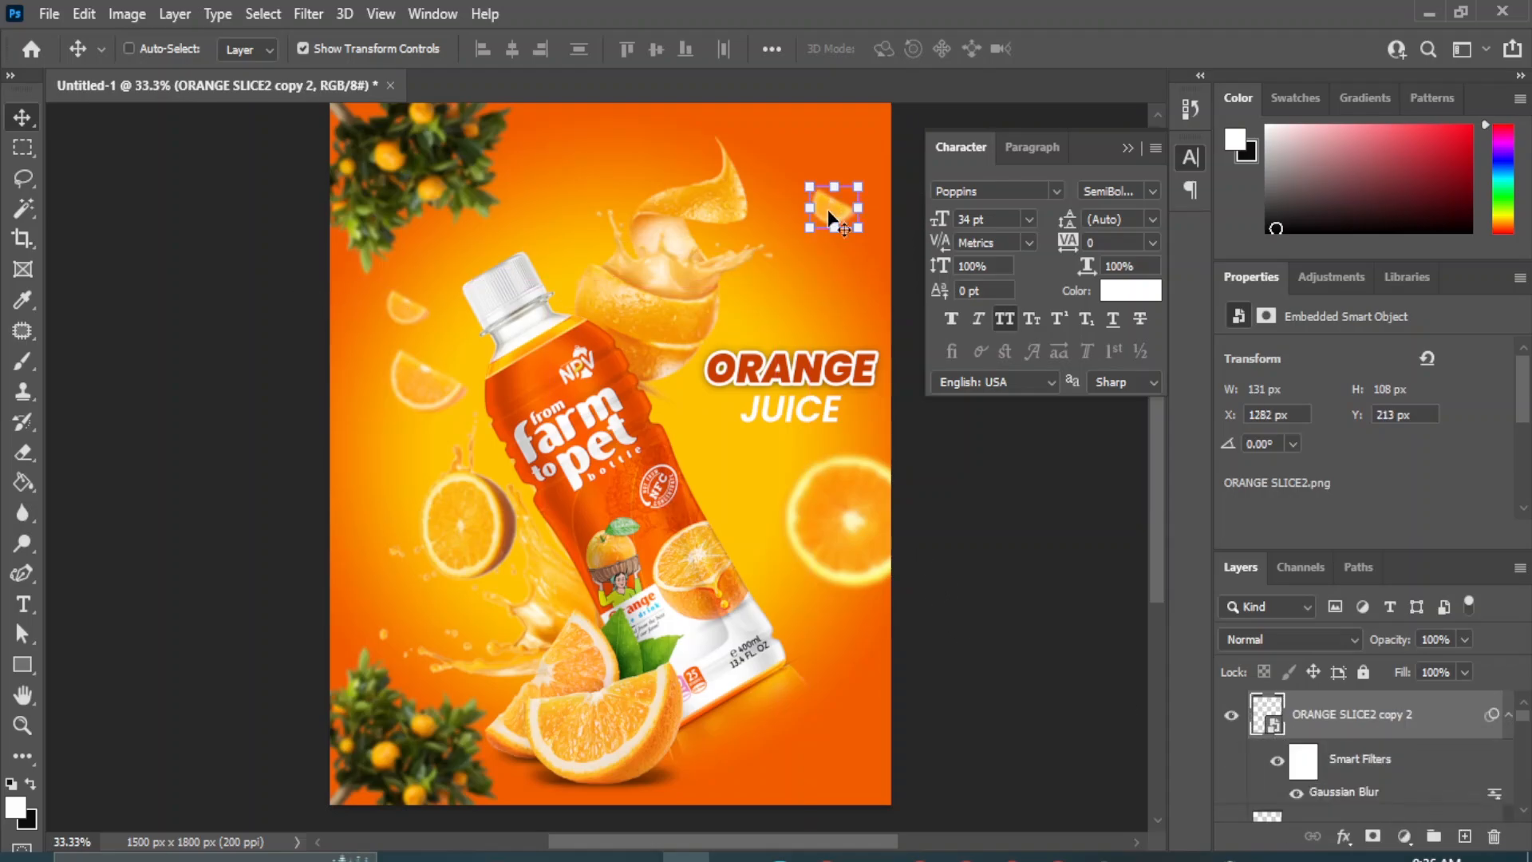
pyautogui.hotkey('ctrl', 't')
pyautogui.click(790, 352)
pyautogui.rightClick(822, 202)
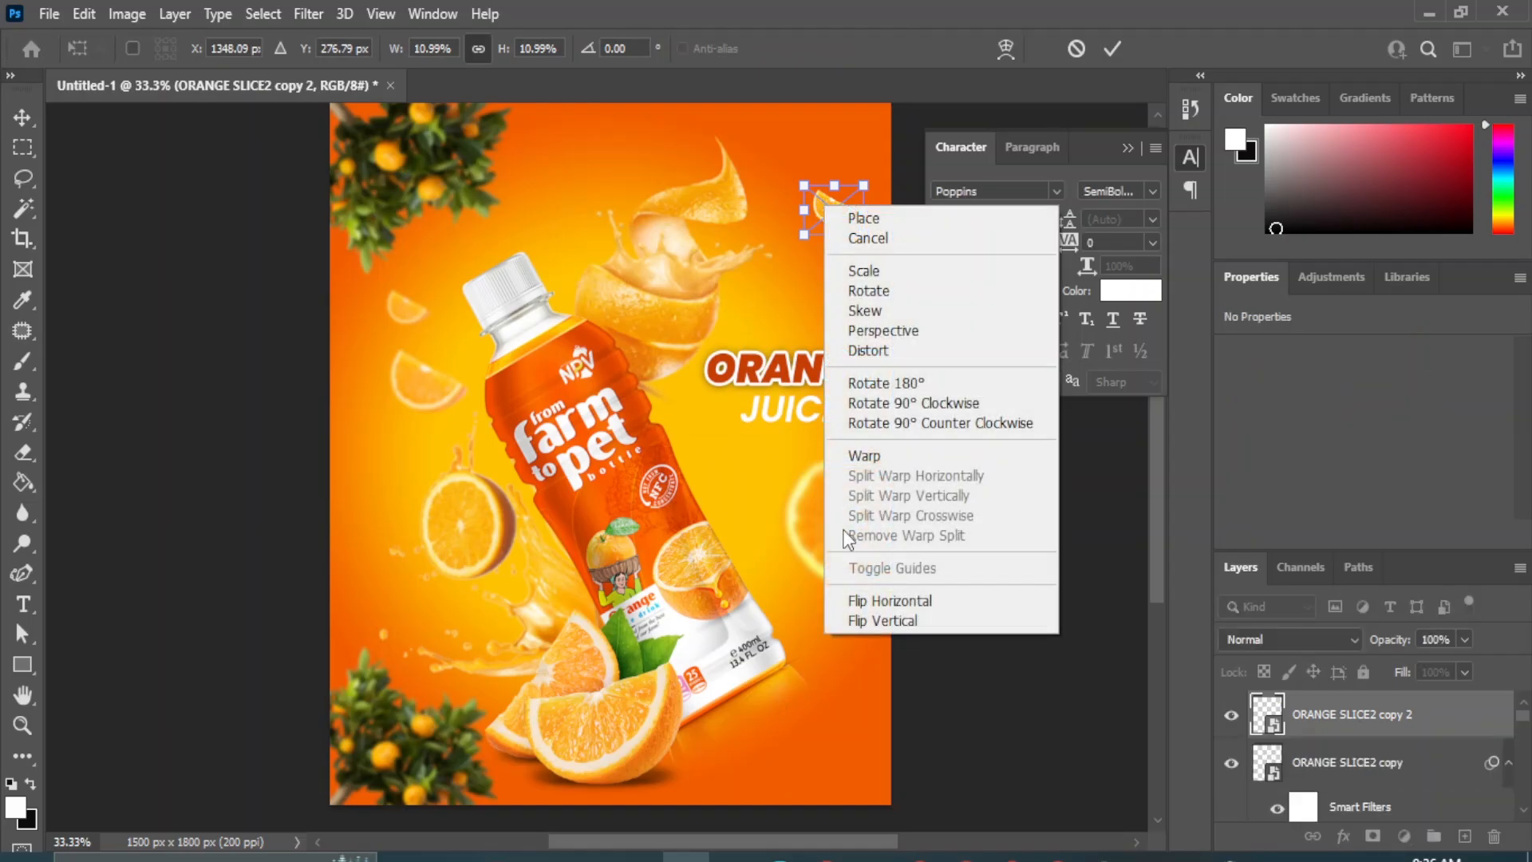
pyautogui.click(915, 619)
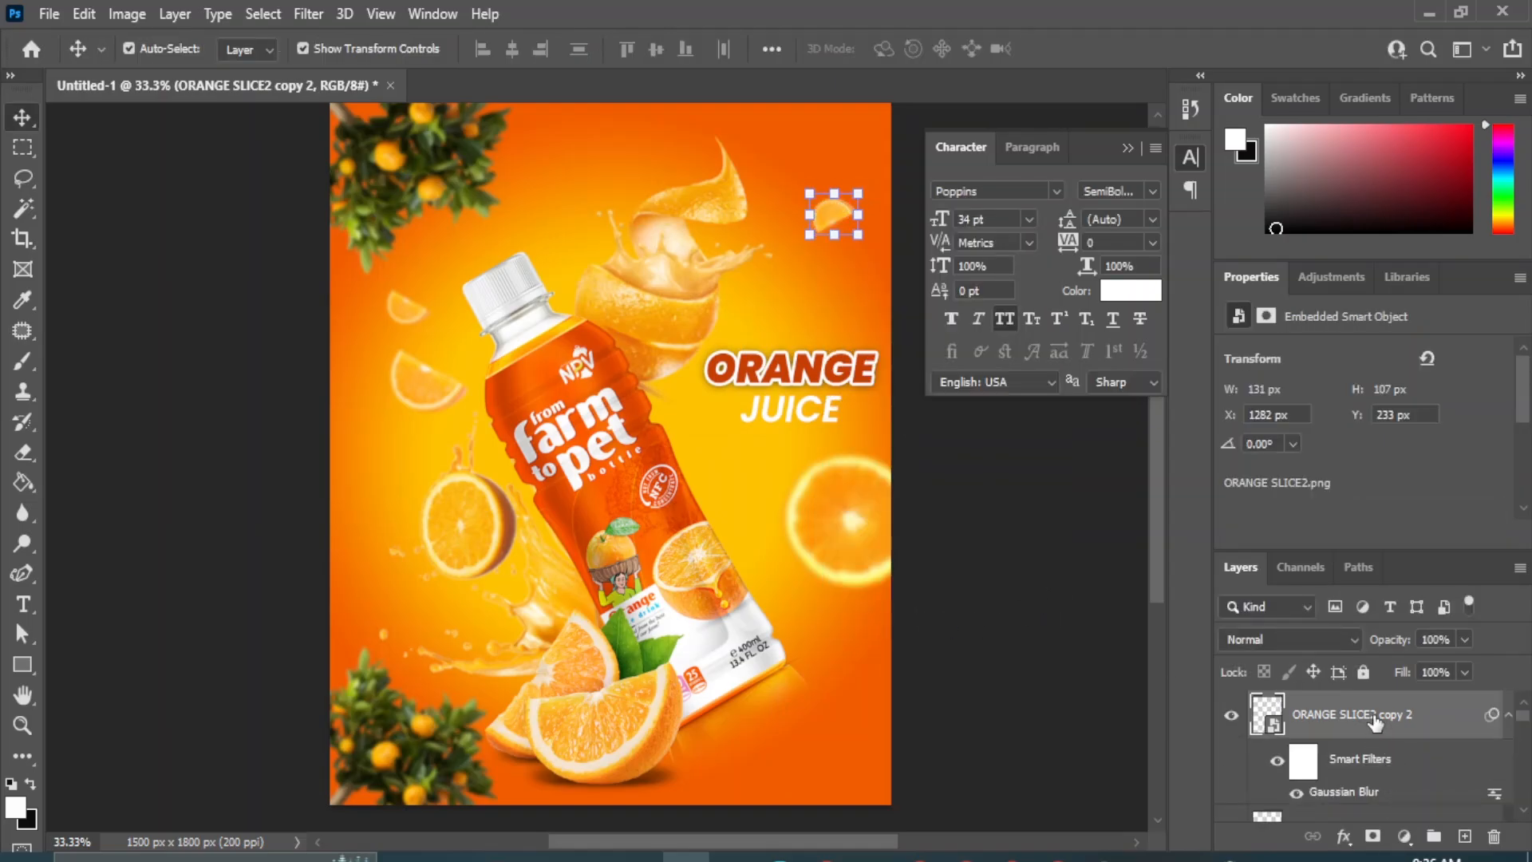
# - Duplicate the flipped slice, move the copy just above the ORANGE headline and enlarge it to about 16.5%
pyautogui.moveTo(1375, 719); pyautogui.dragTo(1463, 837)
pyautogui.click(935, 415)
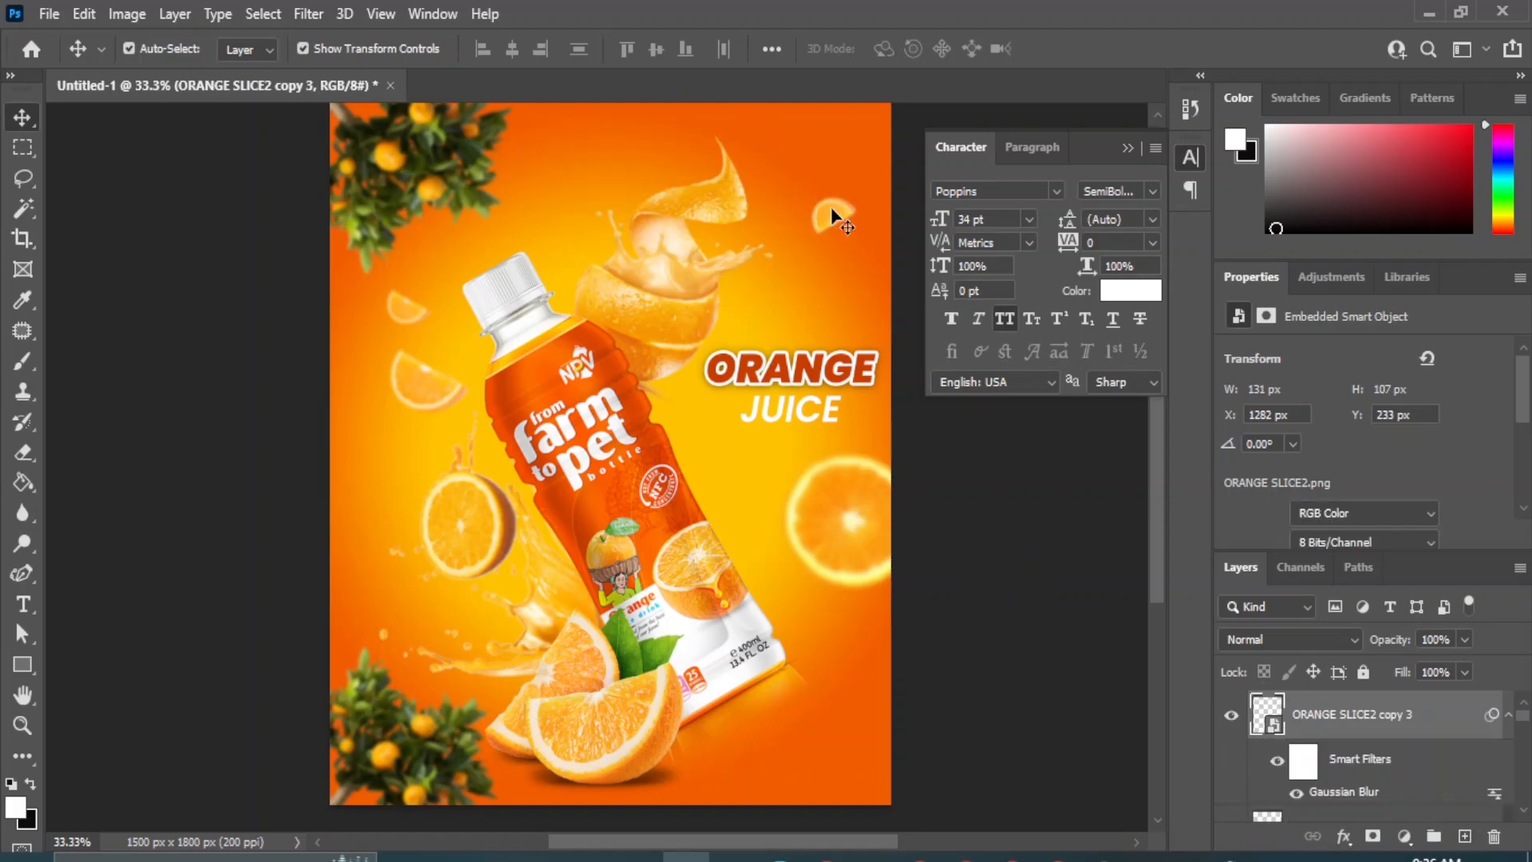
pyautogui.moveTo(831, 207); pyautogui.dragTo(787, 323)
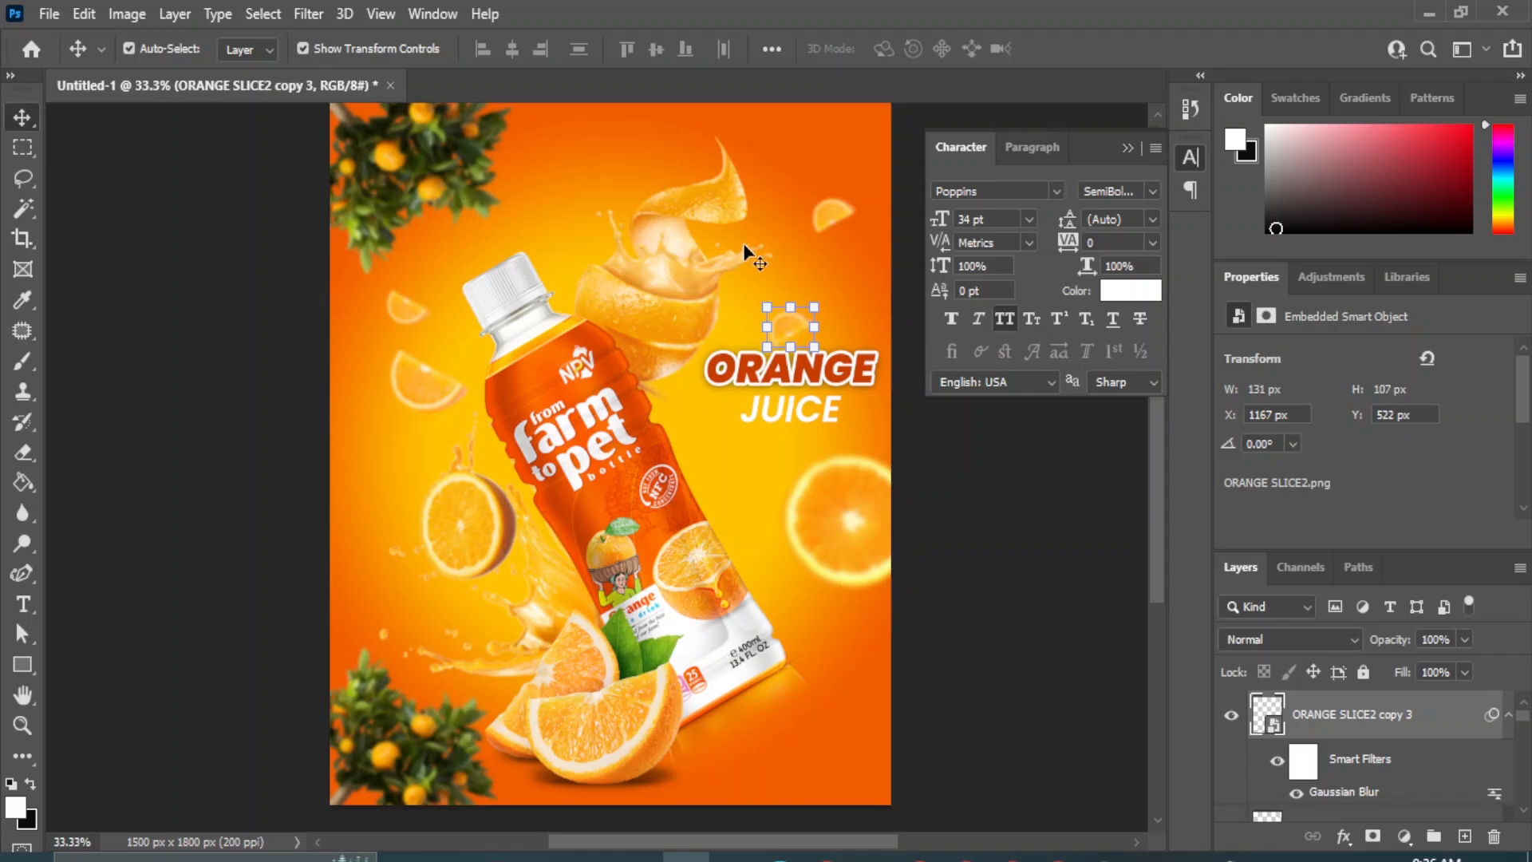
pyautogui.click(822, 303)
pyautogui.press('Return')
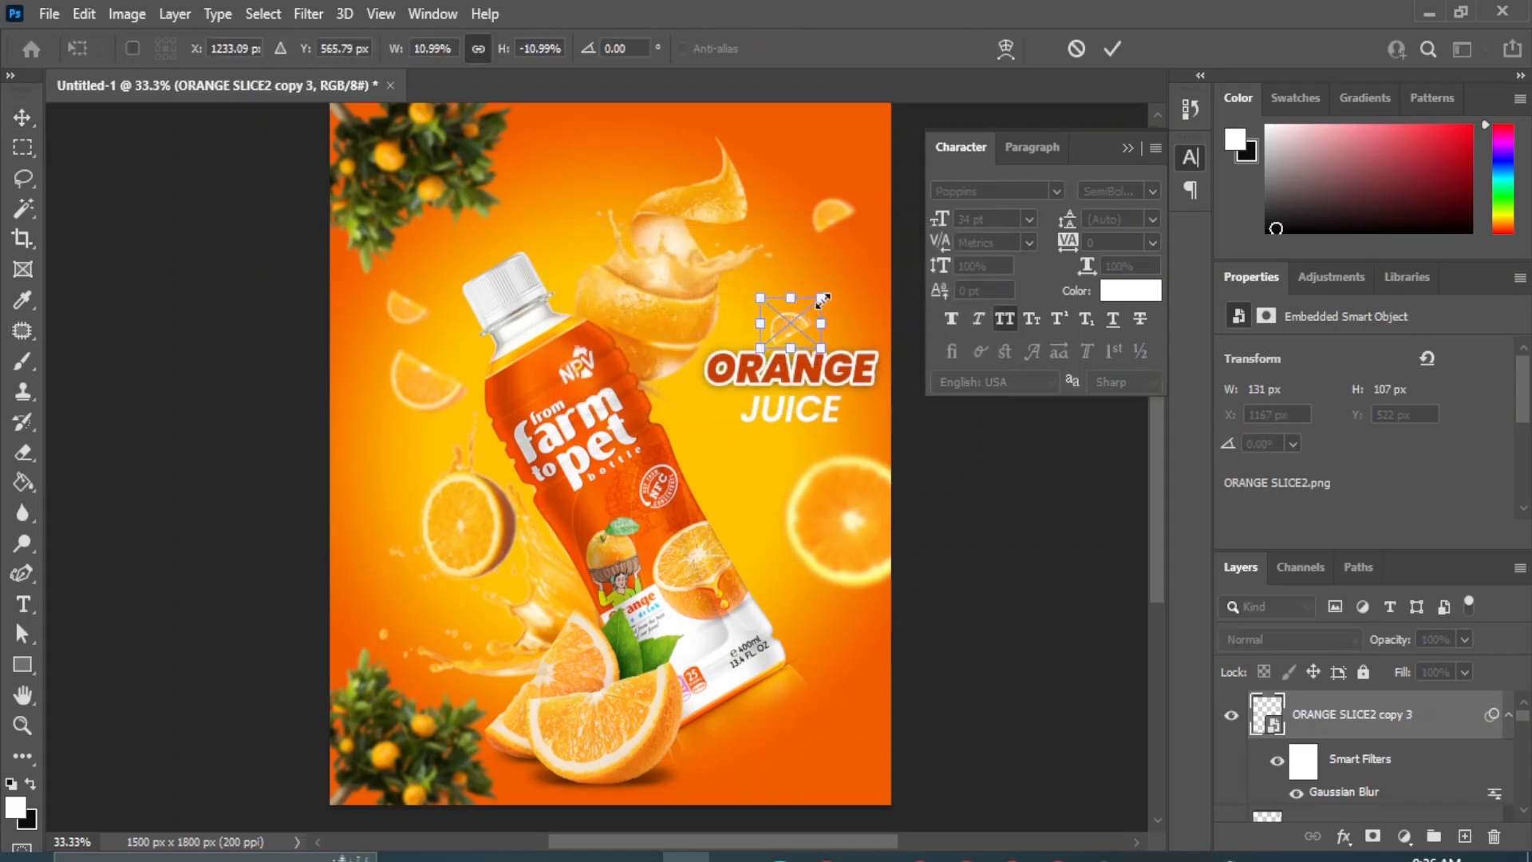
pyautogui.moveTo(822, 298); pyautogui.dragTo(846, 278)
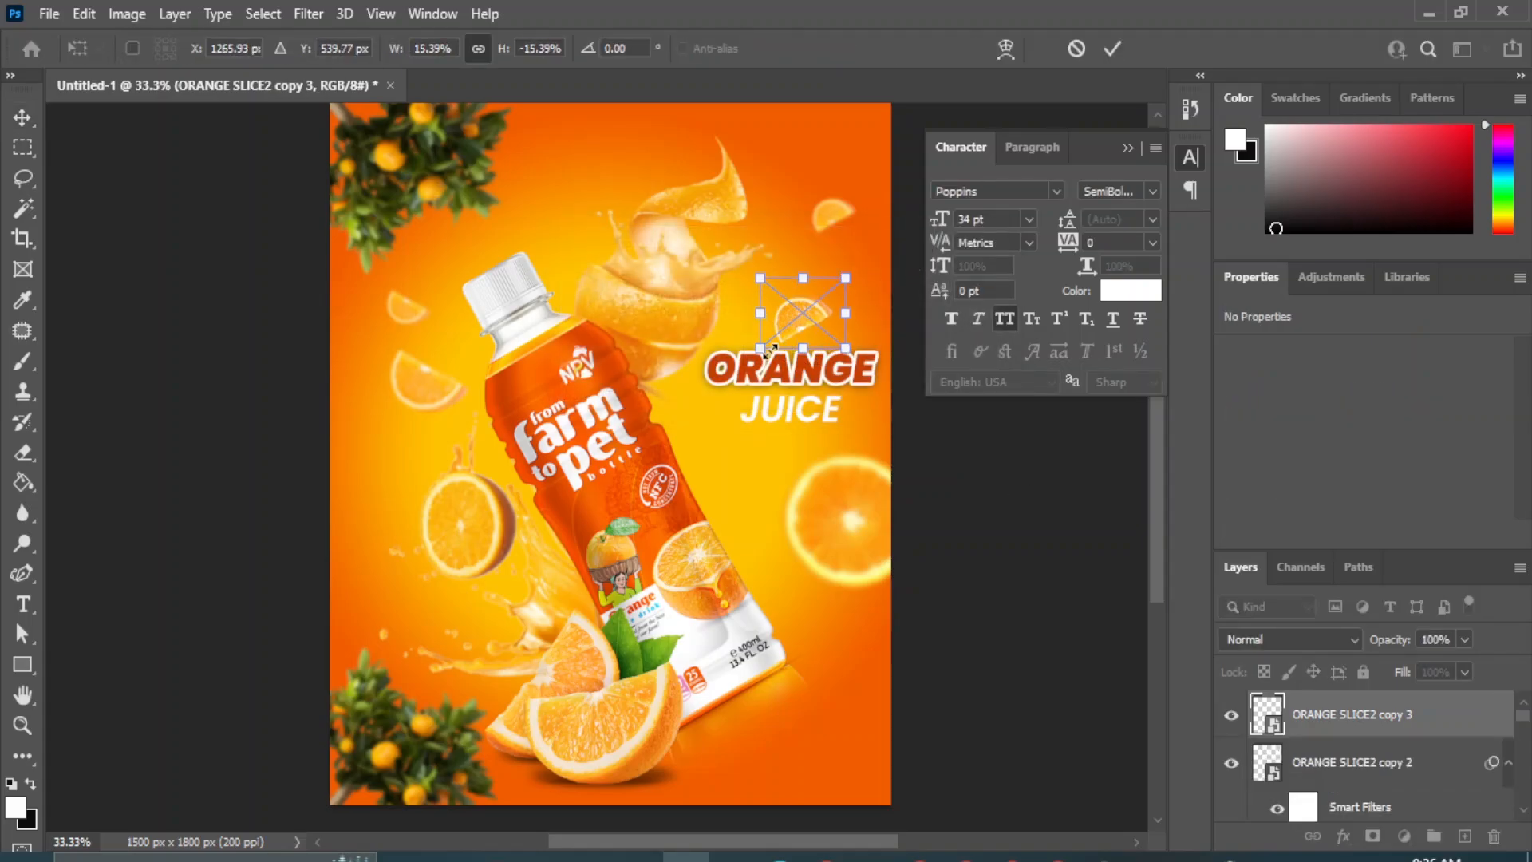
pyautogui.moveTo(760, 347); pyautogui.dragTo(754, 352)
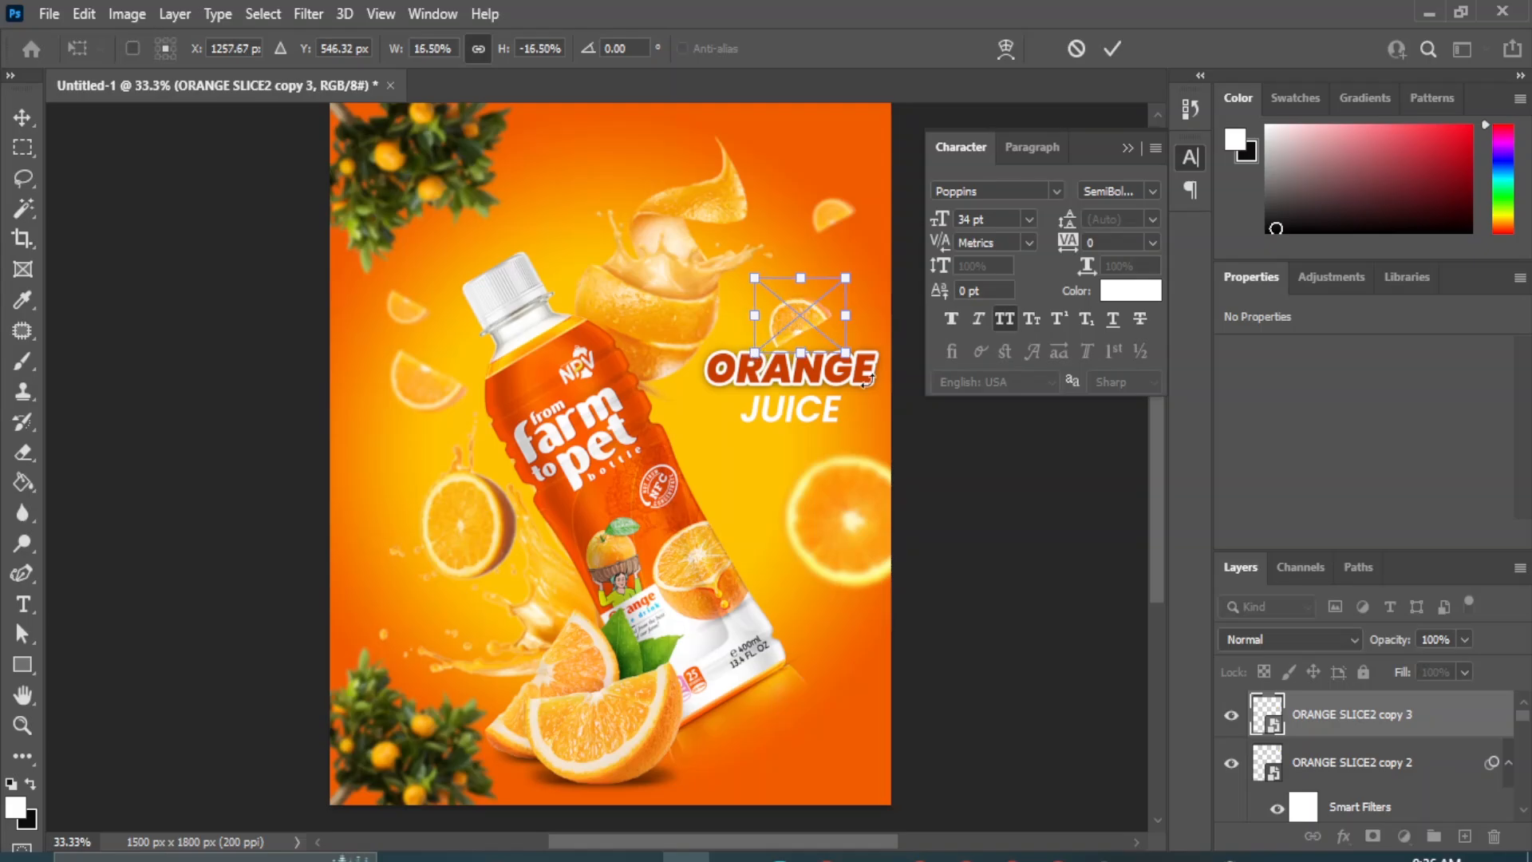
pyautogui.click(18, 118)
pyautogui.click(1012, 553)
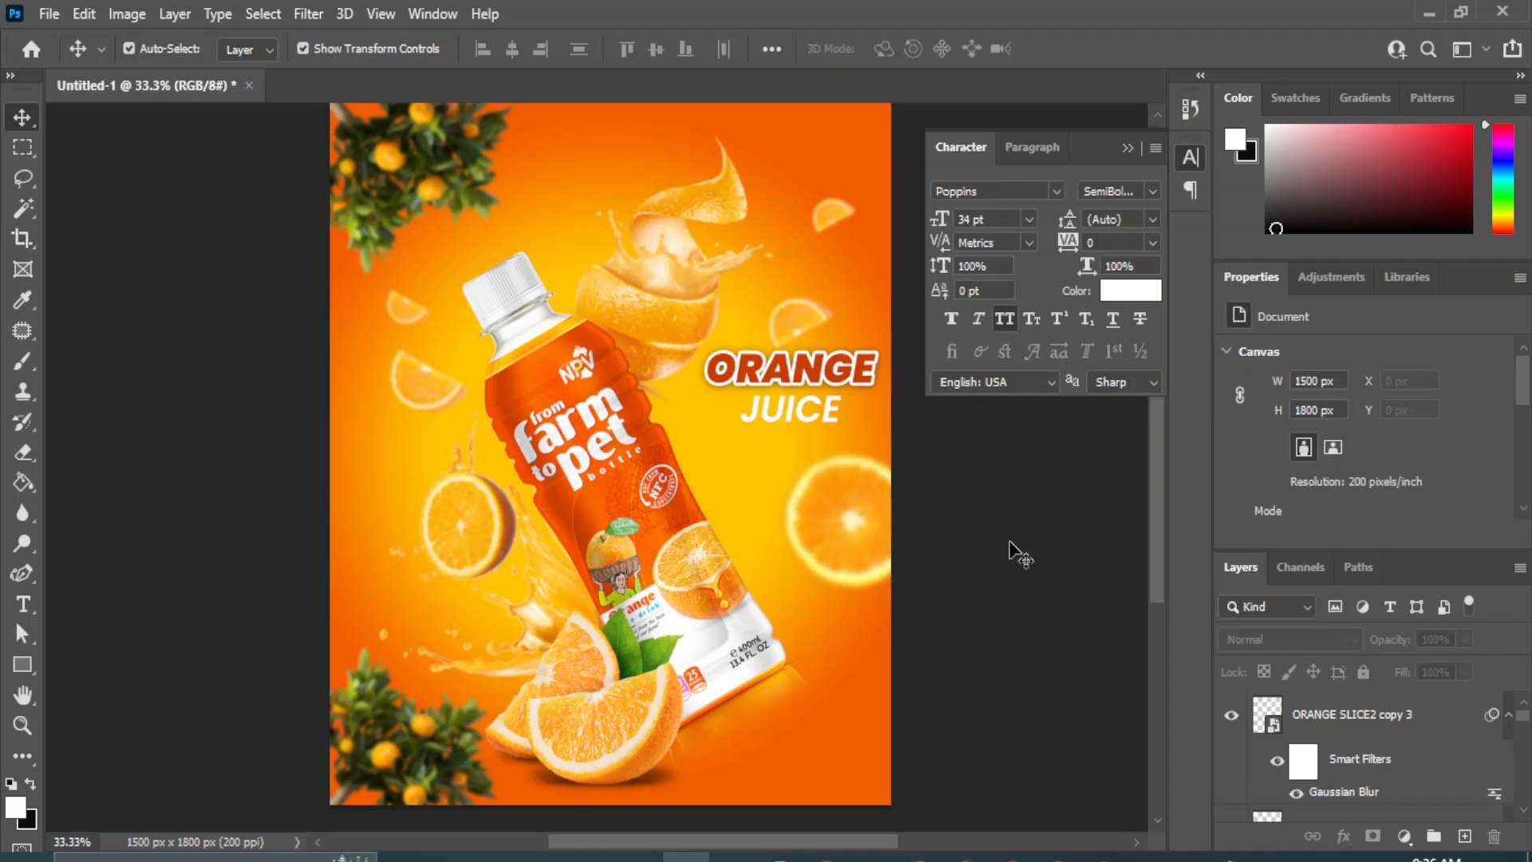
# - Duplicate the small blurred slice near the poster's upper-right corner and move the copy just below the JUICE text
pyautogui.click(834, 217)
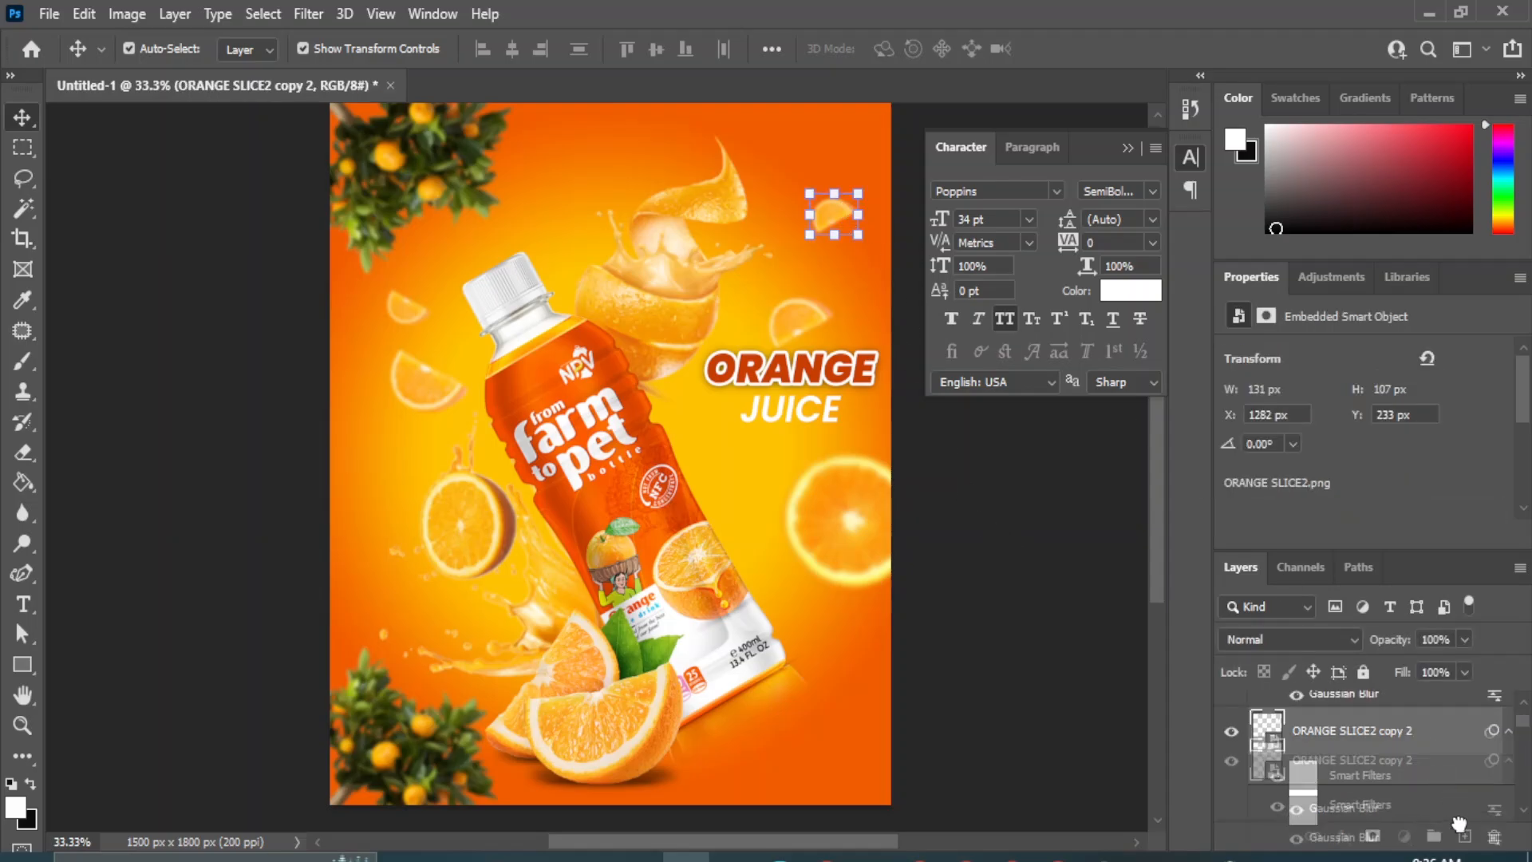
pyautogui.click(942, 431)
pyautogui.moveTo(835, 214); pyautogui.dragTo(746, 463)
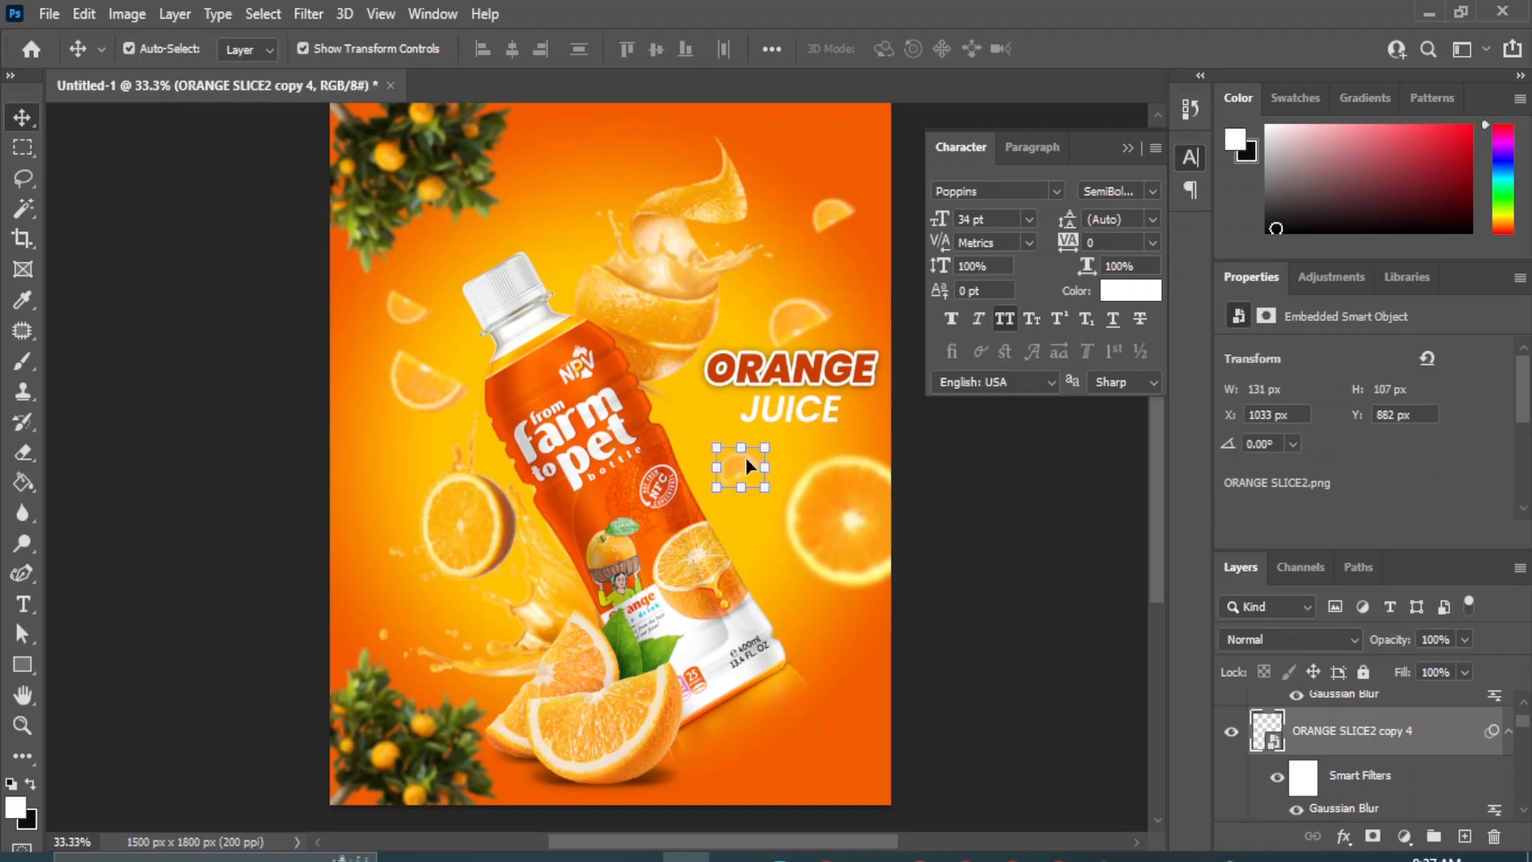
pyautogui.click(1071, 613)
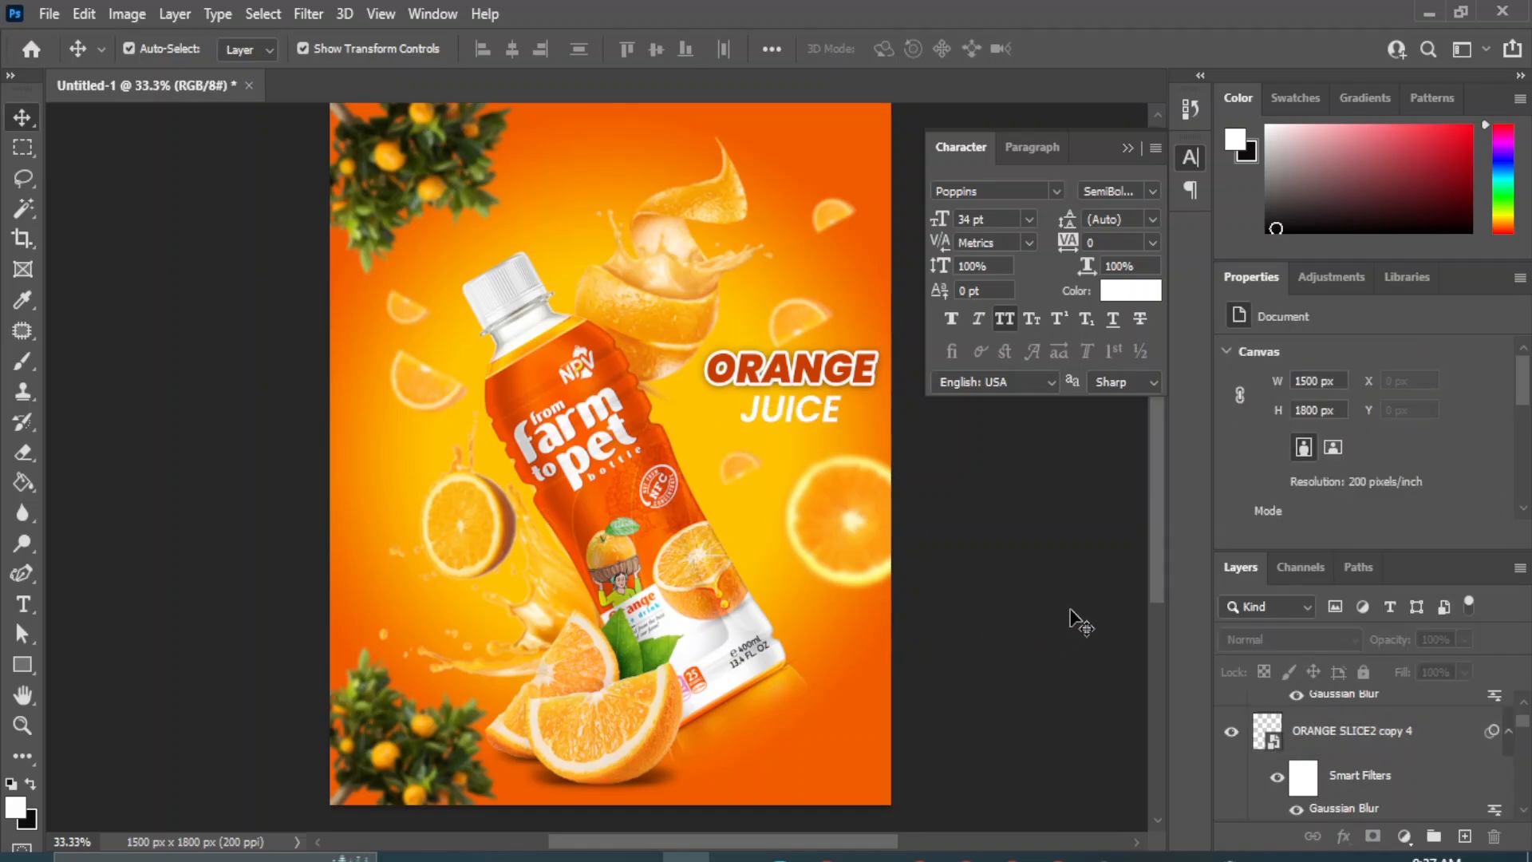
# - Duplicate the large blurred round orange slice, scale the copy down to about 5.97% and place it over the original's lower edge
pyautogui.click(854, 525)
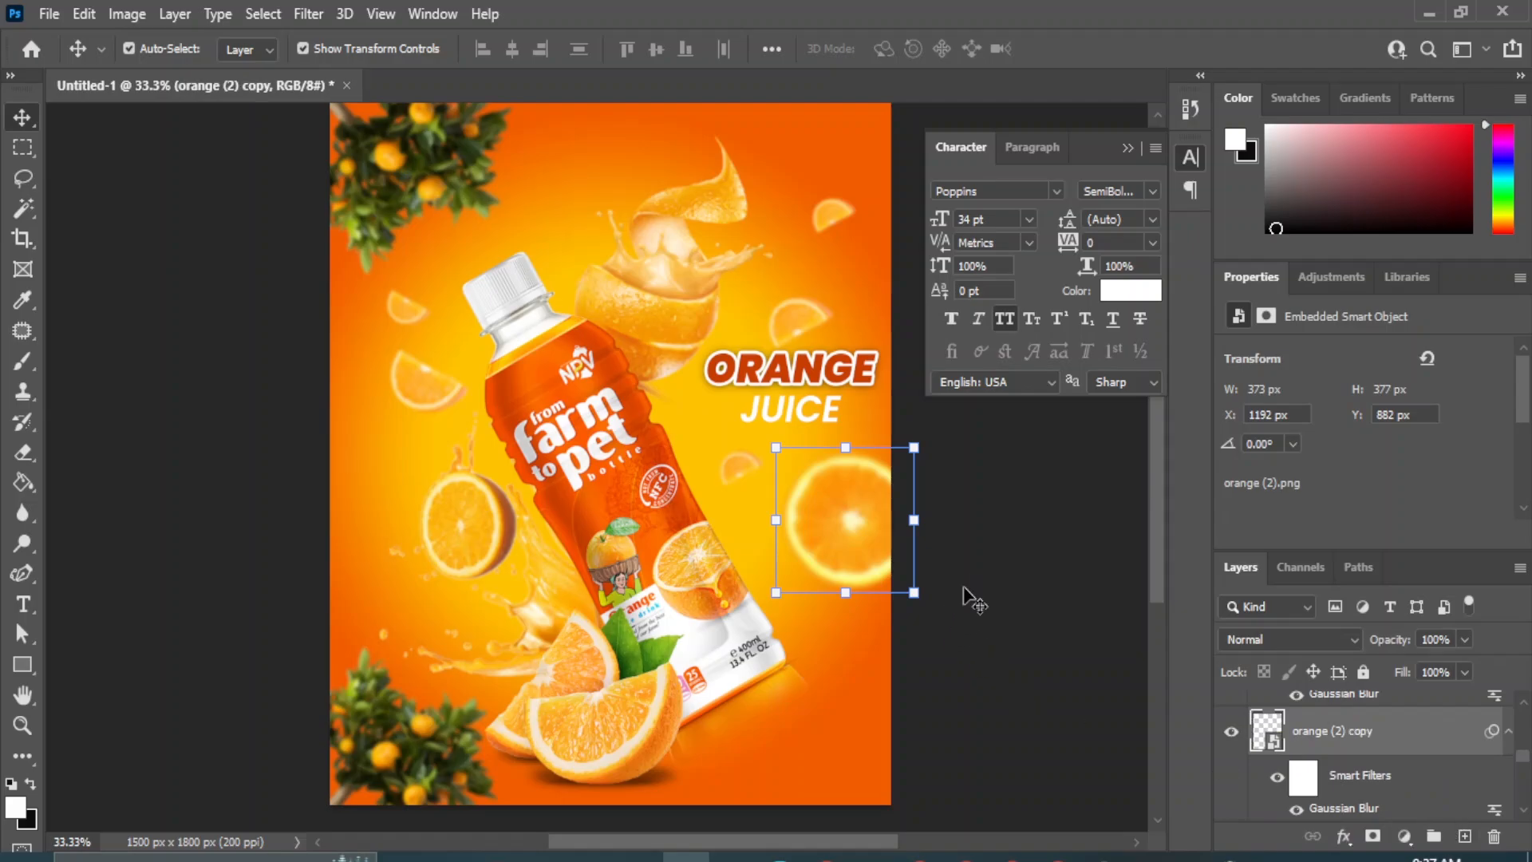
pyautogui.click(921, 444)
pyautogui.click(822, 364)
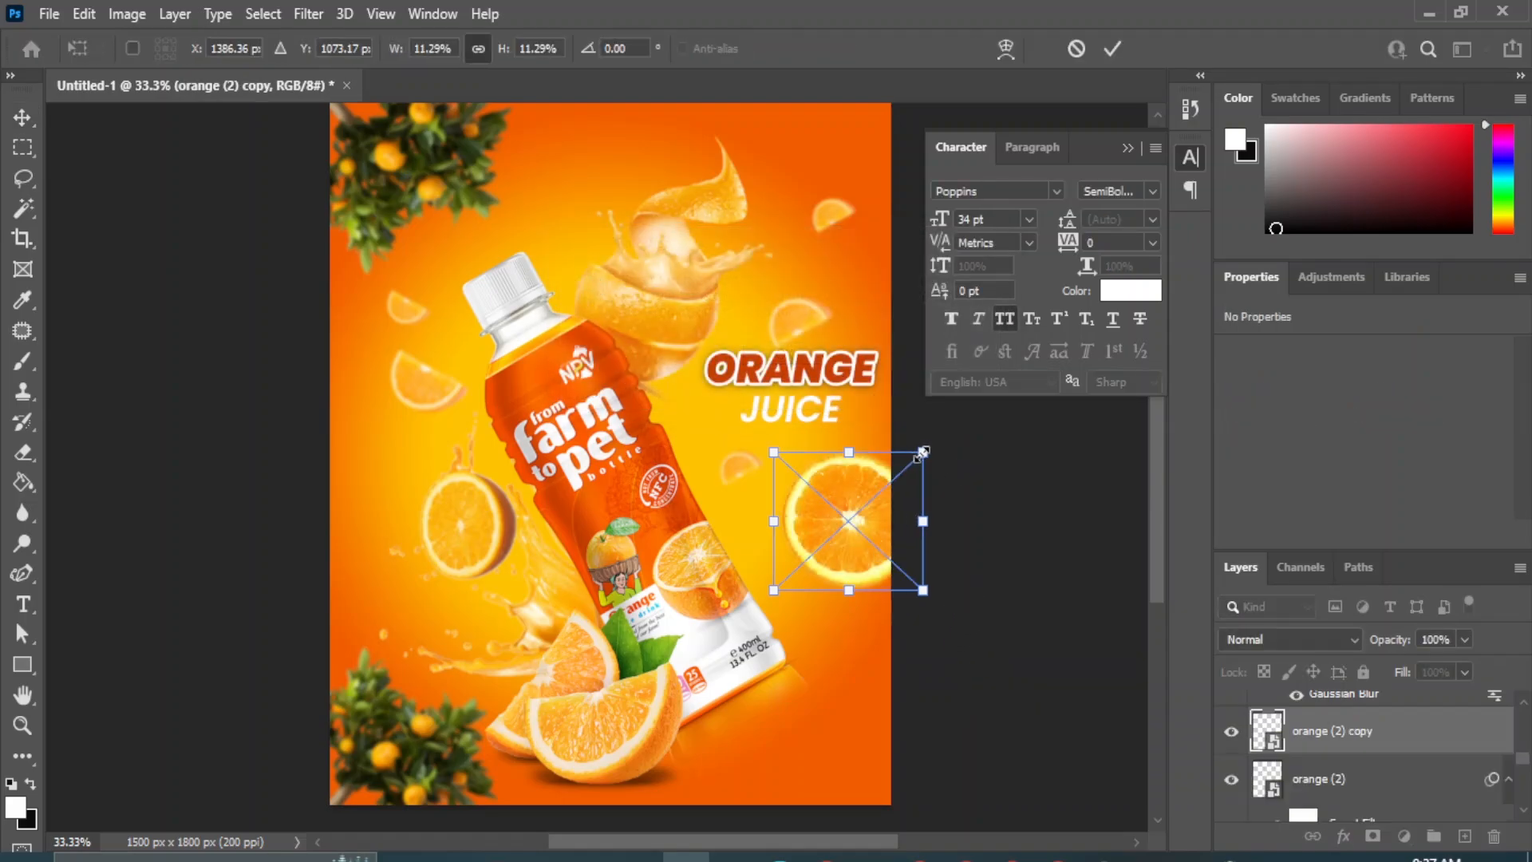
pyautogui.moveTo(924, 452); pyautogui.dragTo(826, 598)
pyautogui.press('Return')
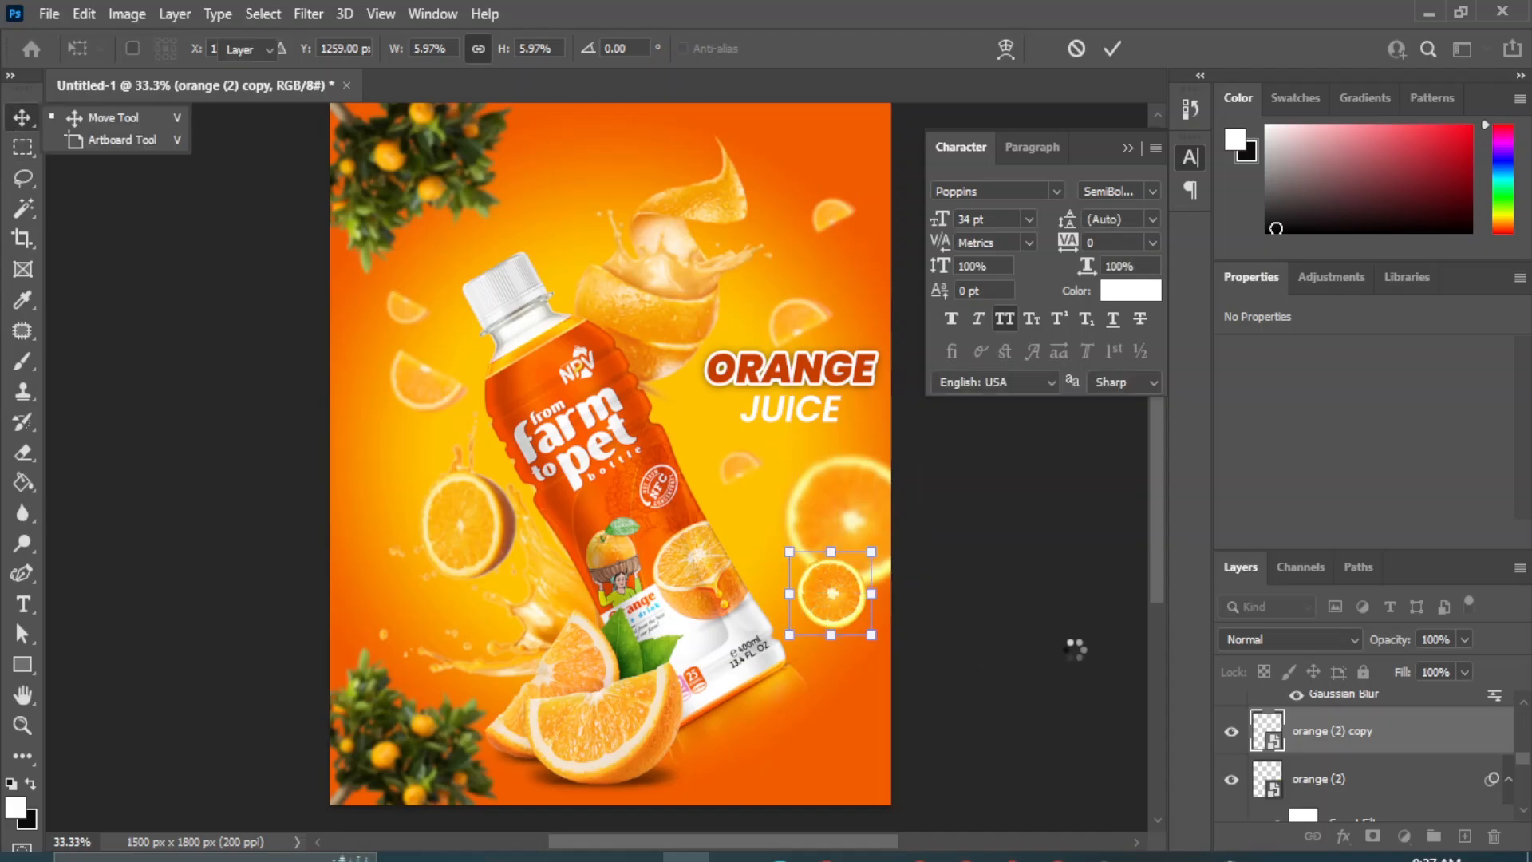
pyautogui.click(1079, 519)
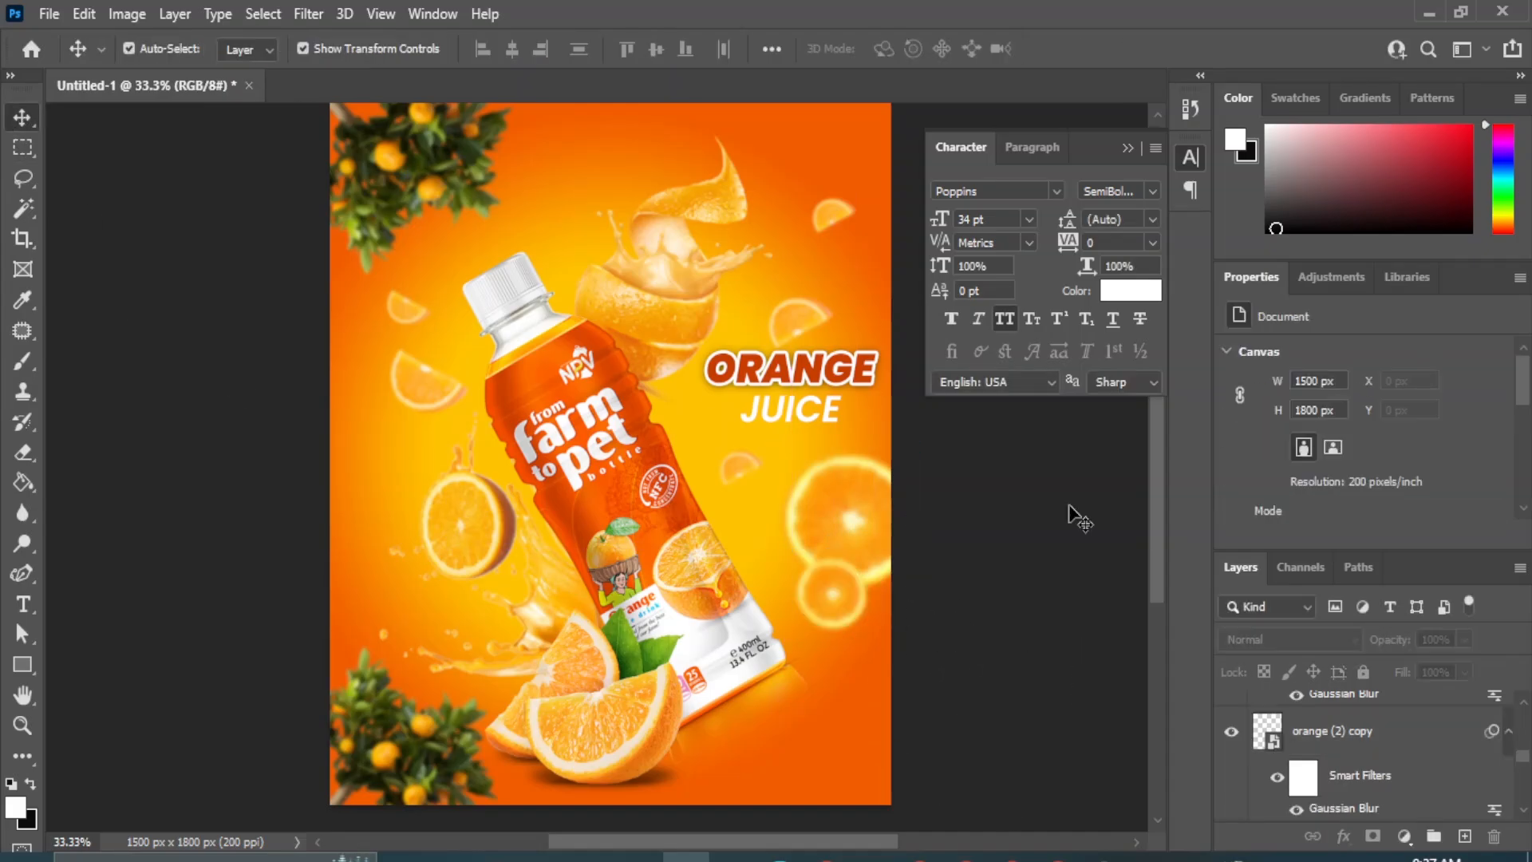
# - Examine the poster composition up close and as a whole, checking the bottle, headline and floating slices
pyautogui.scroll(3, 839, 557)
pyautogui.scroll(-2, 839, 557)
pyautogui.scroll(2, 840, 557)
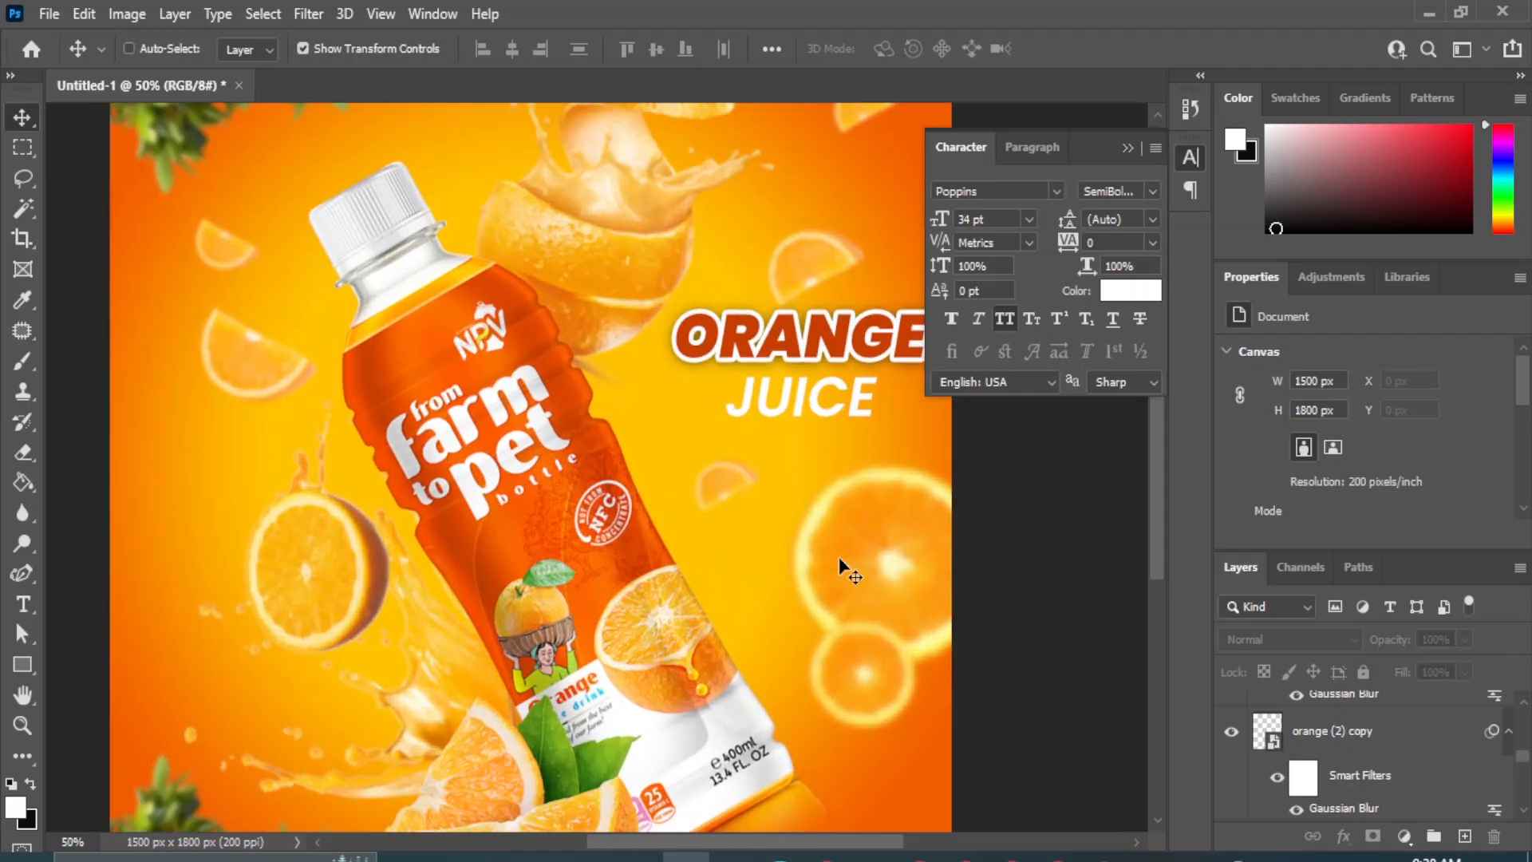
pyautogui.scroll(-1, 839, 565)
pyautogui.scroll(1, 839, 565)
pyautogui.scroll(-1, 840, 565)
pyautogui.scroll(1, 839, 565)
pyautogui.scroll(-1, 840, 565)
pyautogui.scroll(1, 839, 565)
pyautogui.scroll(-1, 839, 565)
pyautogui.scroll(1, 840, 565)
pyautogui.scroll(-1, 839, 558)
pyautogui.scroll(1, 840, 559)
pyautogui.scroll(-1, 839, 559)
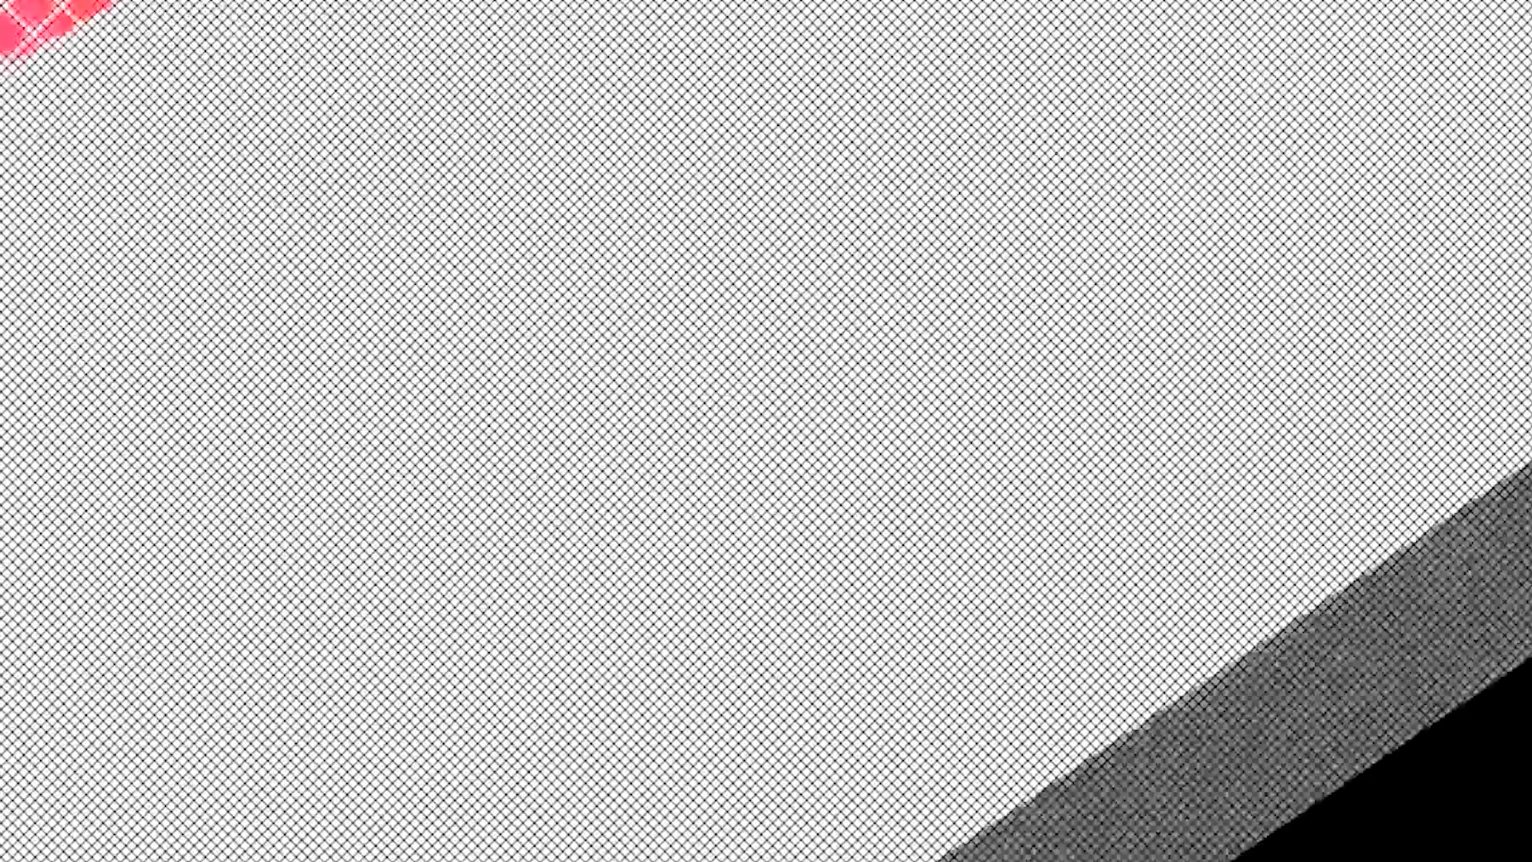